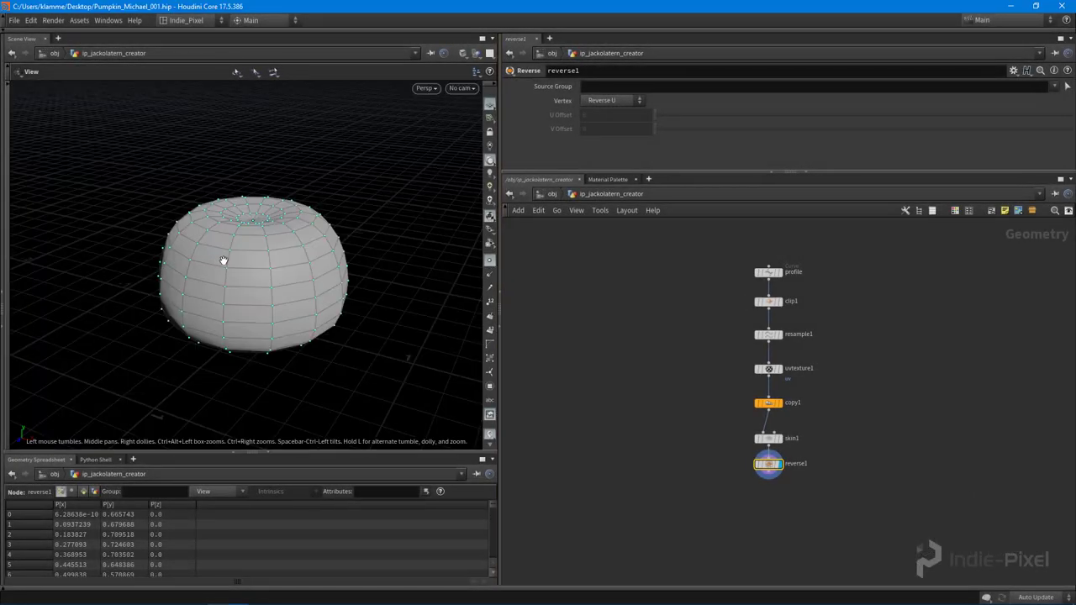
# - Examine the pumpkin mesh's UV layout at the reverse1 node and return to the perspective view
pyautogui.moveTo(224, 257); pyautogui.dragTo(247, 252)
pyautogui.hotkey('space', '5')
pyautogui.scroll(2, 235, 313)
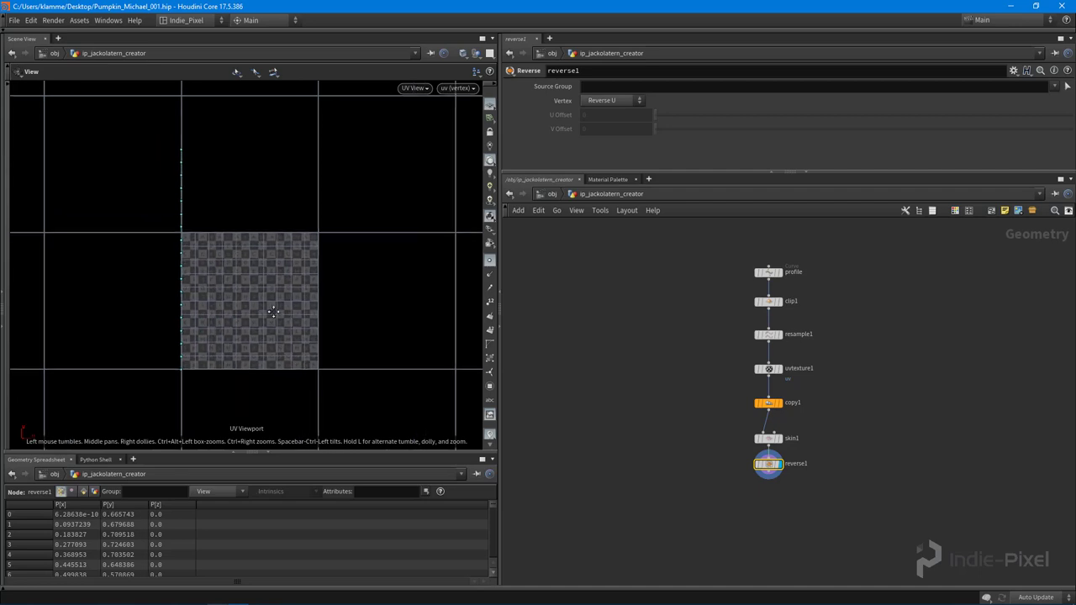
pyautogui.moveTo(244, 311); pyautogui.dragTo(214, 294, button='middle')
pyautogui.scroll(1, 224, 310)
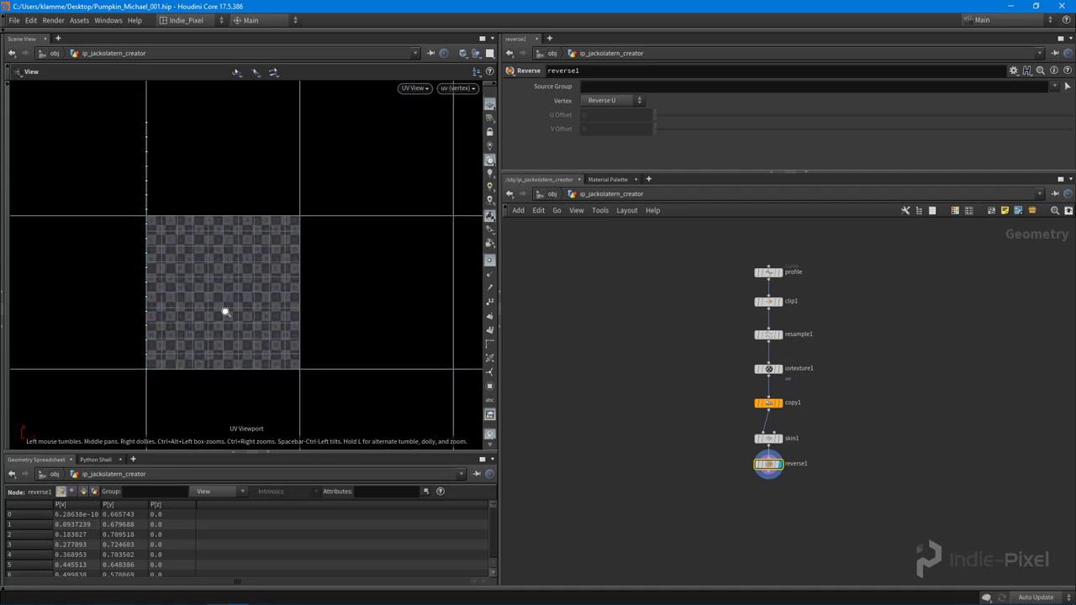
pyautogui.scroll(-1, 207, 310)
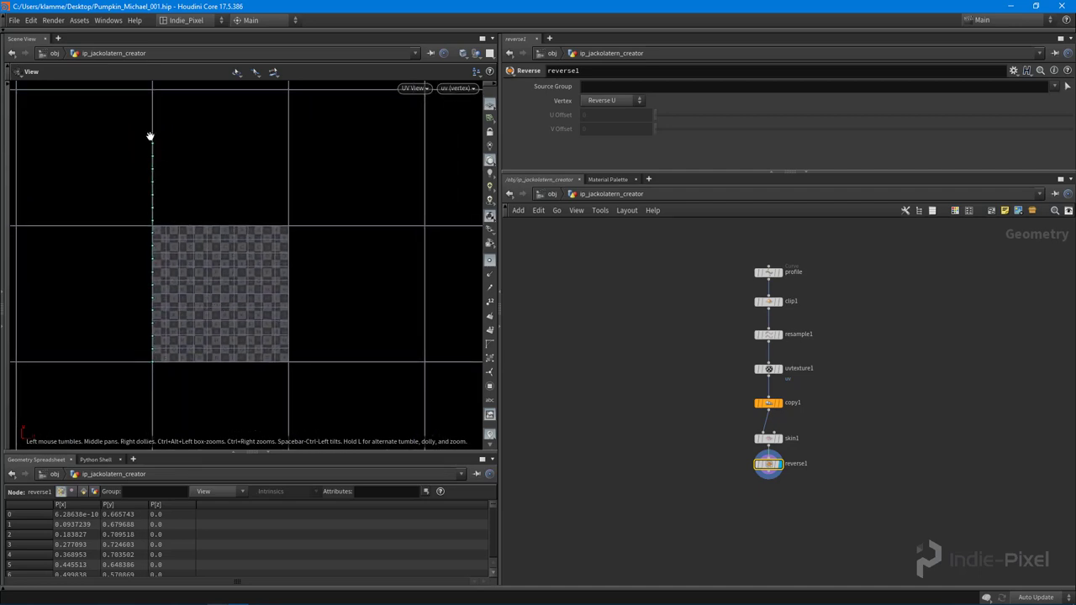
pyautogui.hotkey('space', '1')
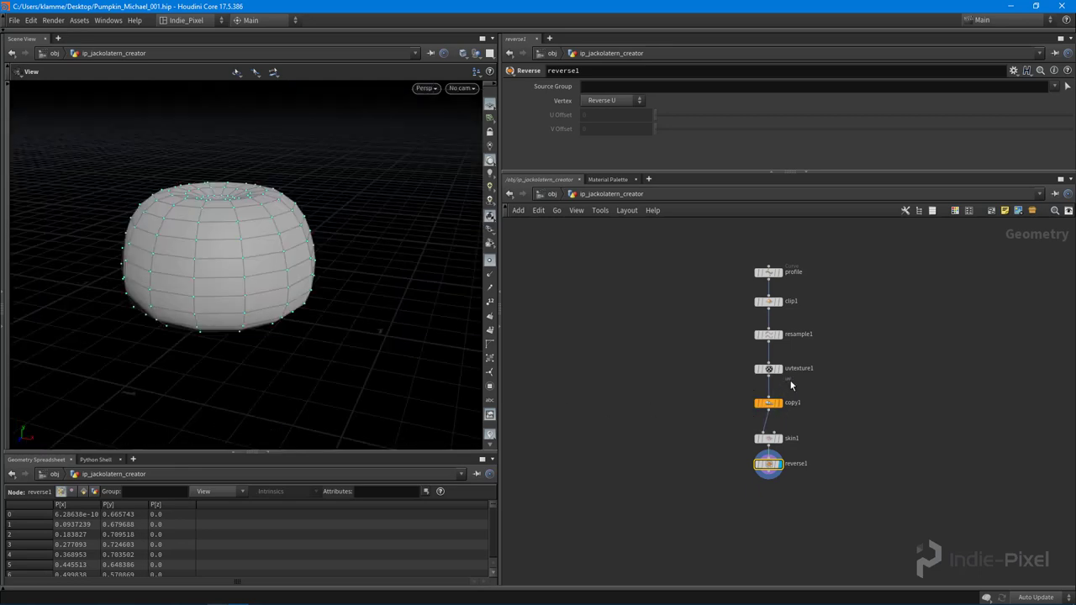
# - Display the copy1 node's output and examine the UVs of its copied profile curves
pyautogui.scroll(1, 790, 387)
pyautogui.click(780, 409)
pyautogui.moveTo(168, 216); pyautogui.dragTo(239, 325)
pyautogui.moveTo(254, 264)
pyautogui.mouseDown()
pyautogui.moveTo(193, 211)
pyautogui.moveTo(258, 279)
pyautogui.mouseUp()
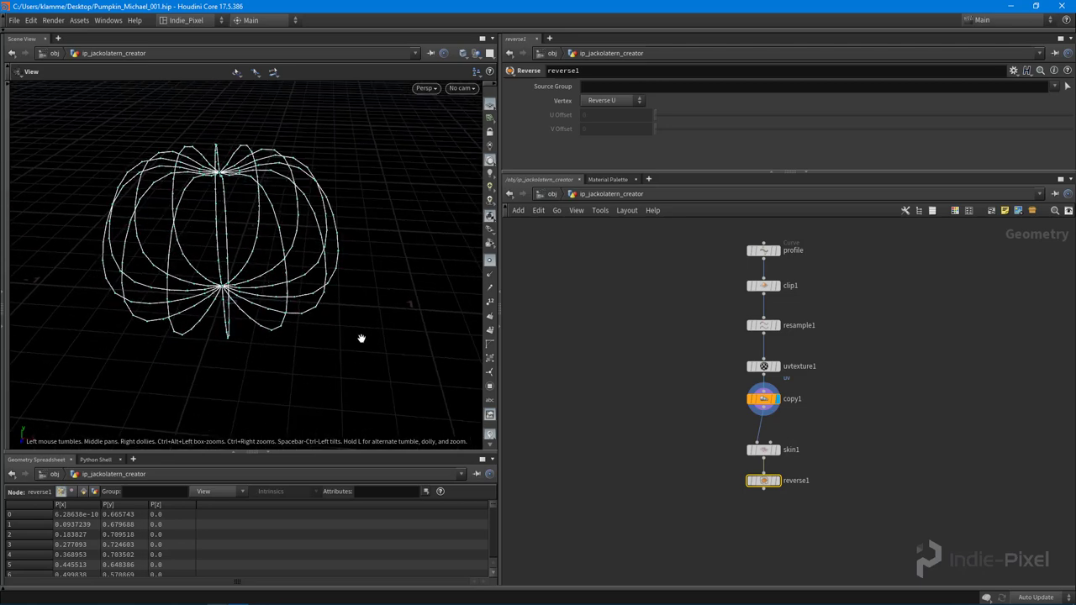
pyautogui.hotkey('space', '5')
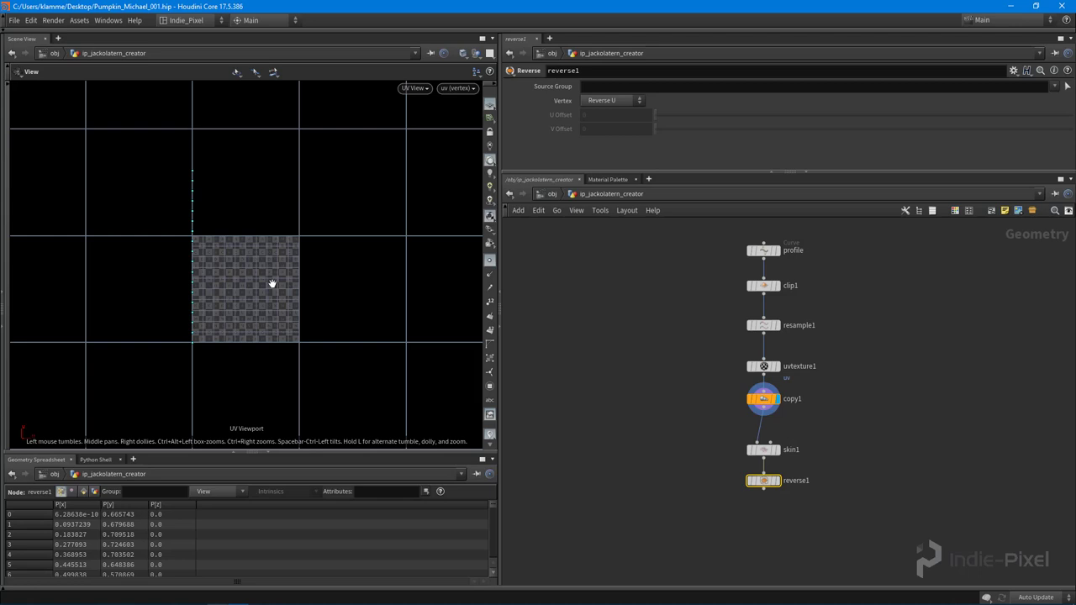
pyautogui.scroll(4, 386, 295)
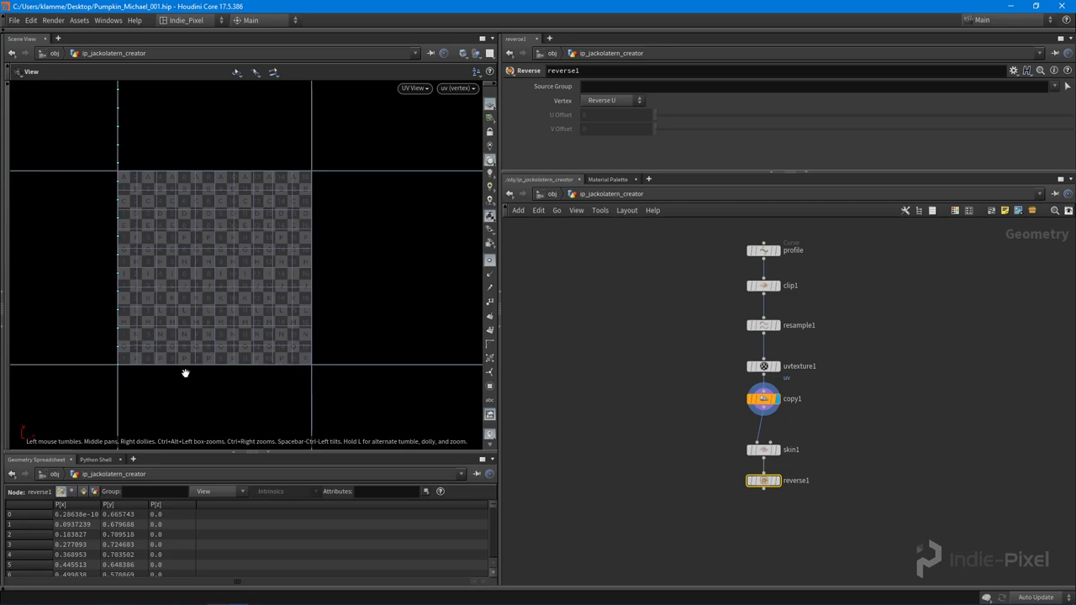
pyautogui.scroll(-8, 237, 374)
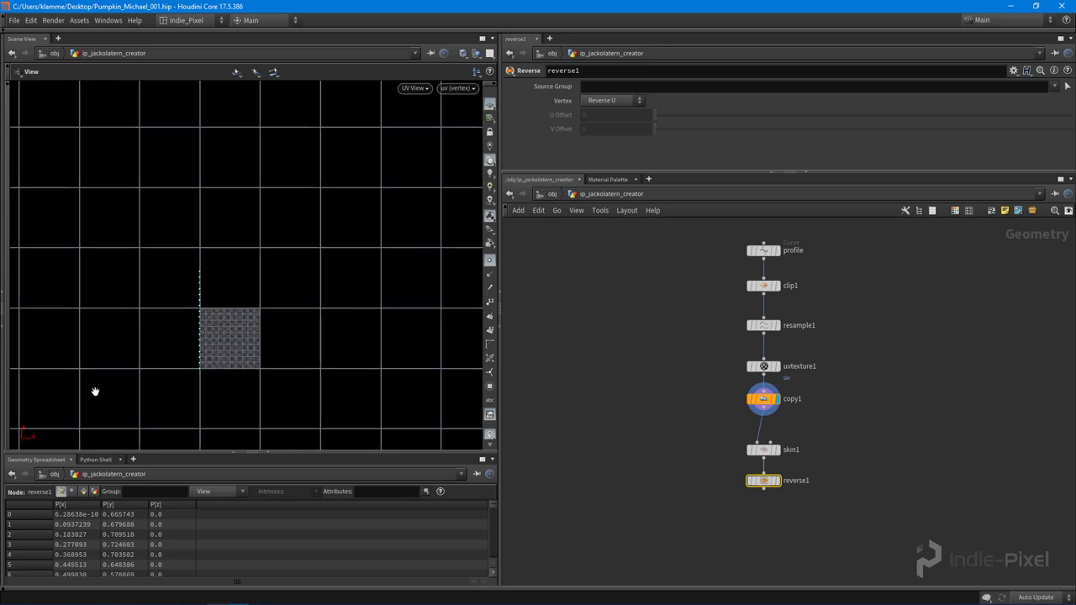
# - Return to the perspective view and move skin1 and reverse1 lower in the network to make room below copy1
pyautogui.hotkey('space', '1')
pyautogui.moveTo(268, 271); pyautogui.dragTo(277, 210)
pyautogui.moveTo(610, 476); pyautogui.dragTo(760, 469)
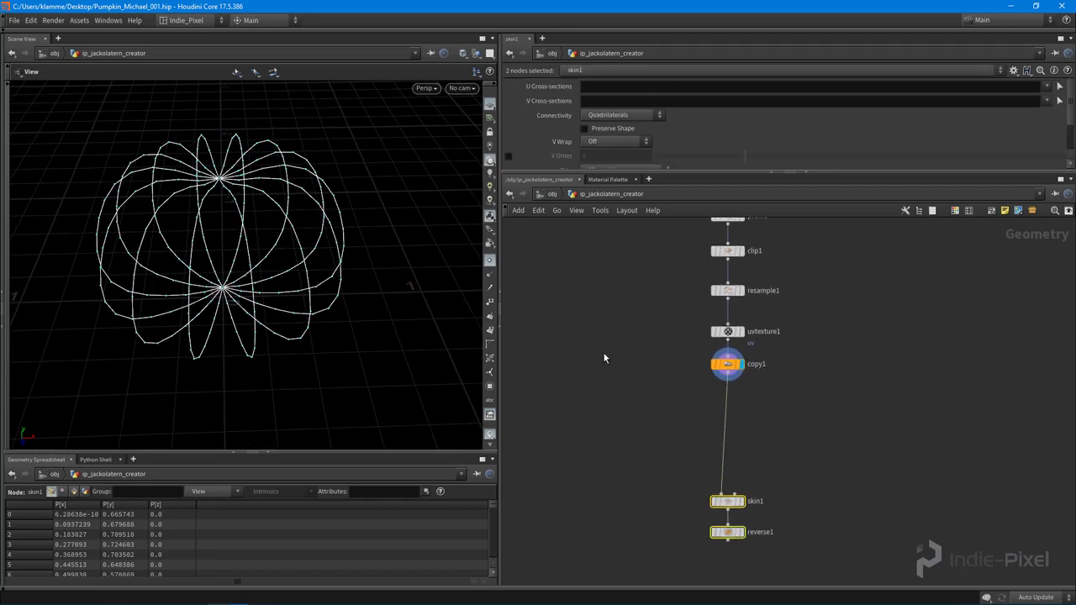
pyautogui.moveTo(276, 257)
pyautogui.mouseDown()
pyautogui.moveTo(287, 235)
pyautogui.moveTo(290, 252)
pyautogui.mouseUp()
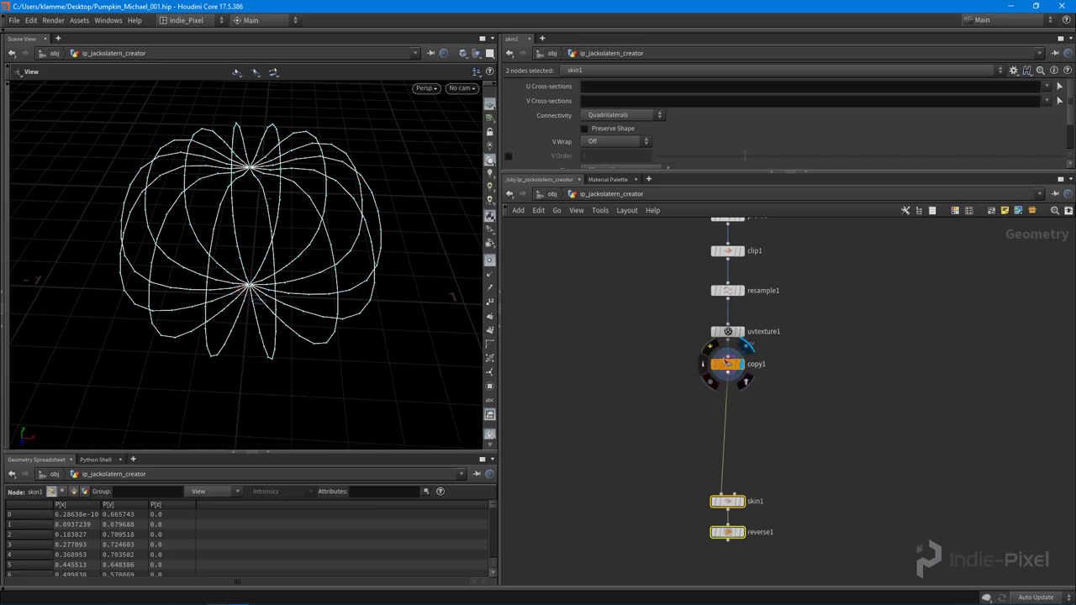
# - Enlarge the parameter area for the copy1 node and enable its Copy Number Attribute with the name copynum
pyautogui.click(727, 364)
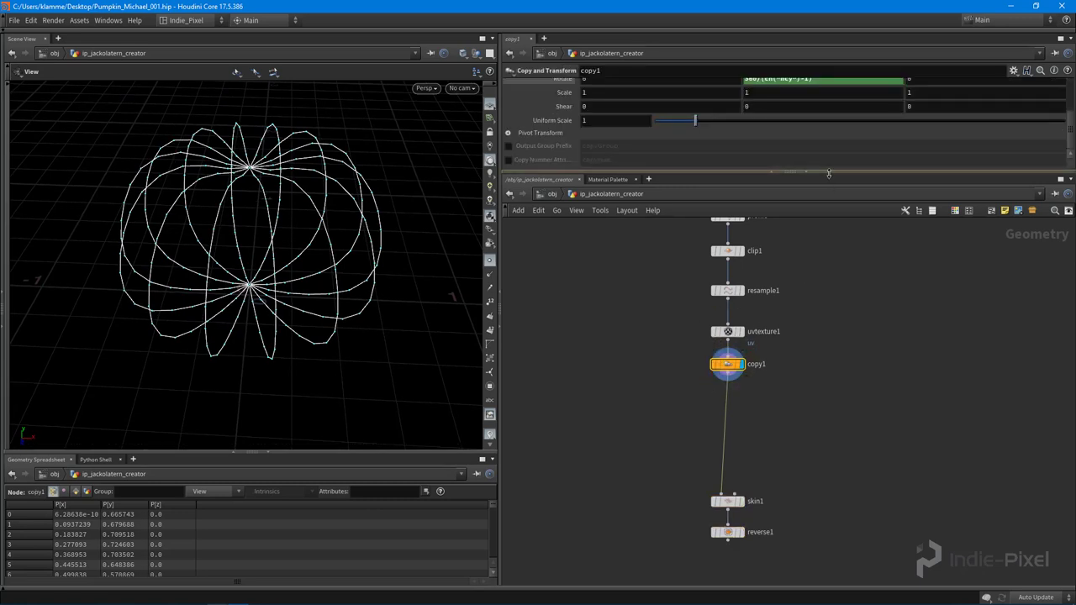
pyautogui.moveTo(827, 172); pyautogui.dragTo(518, 257)
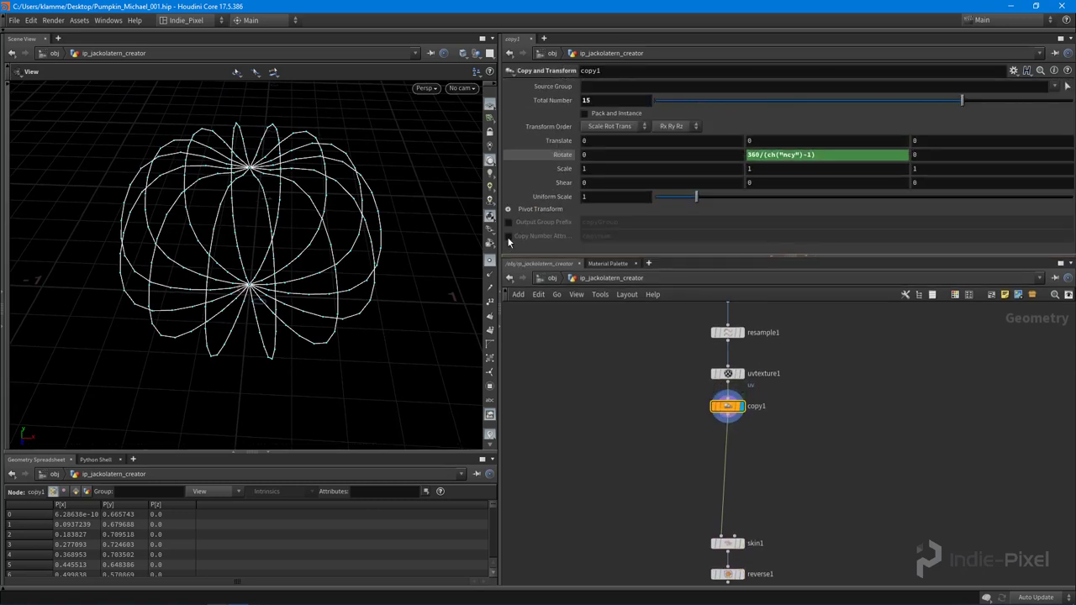
pyautogui.click(508, 238)
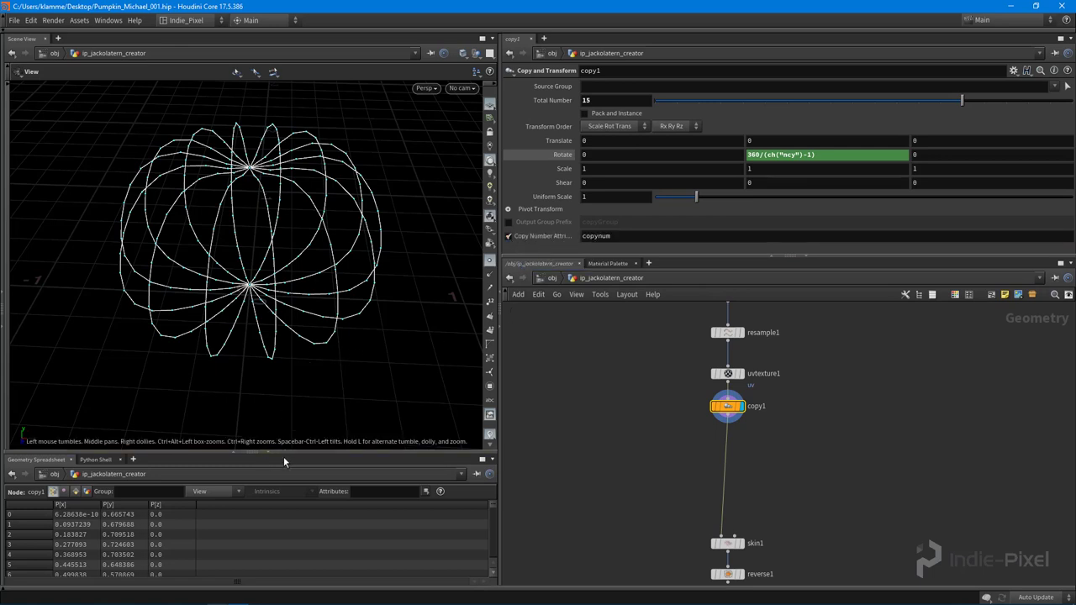
# - Enlarge the Geometry Spreadsheet and show copy1's primitive attributes, including the copynum values
pyautogui.moveTo(284, 454); pyautogui.dragTo(283, 384)
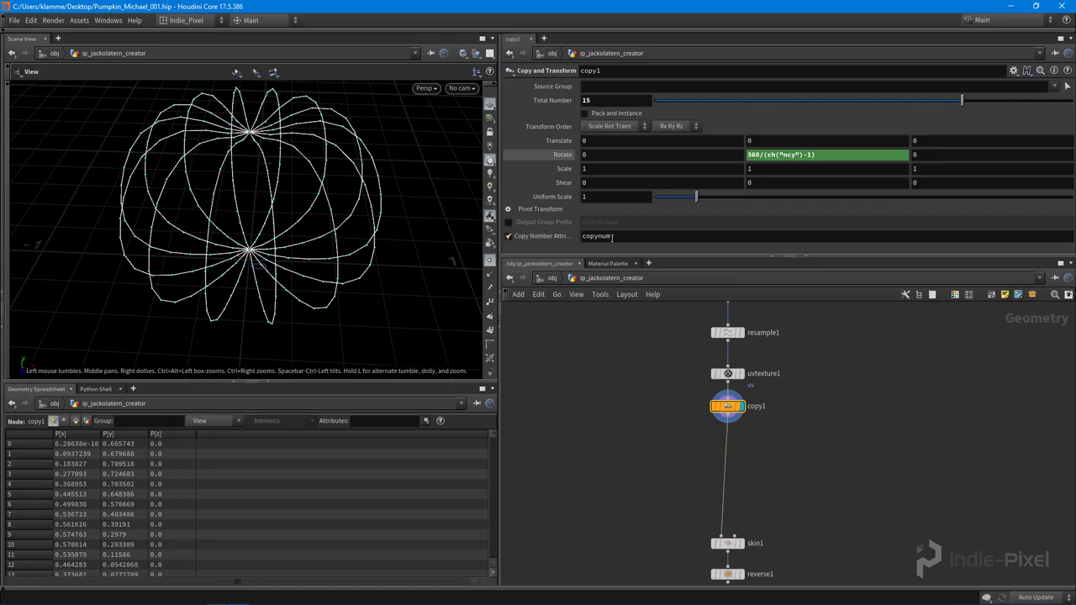
pyautogui.click(75, 421)
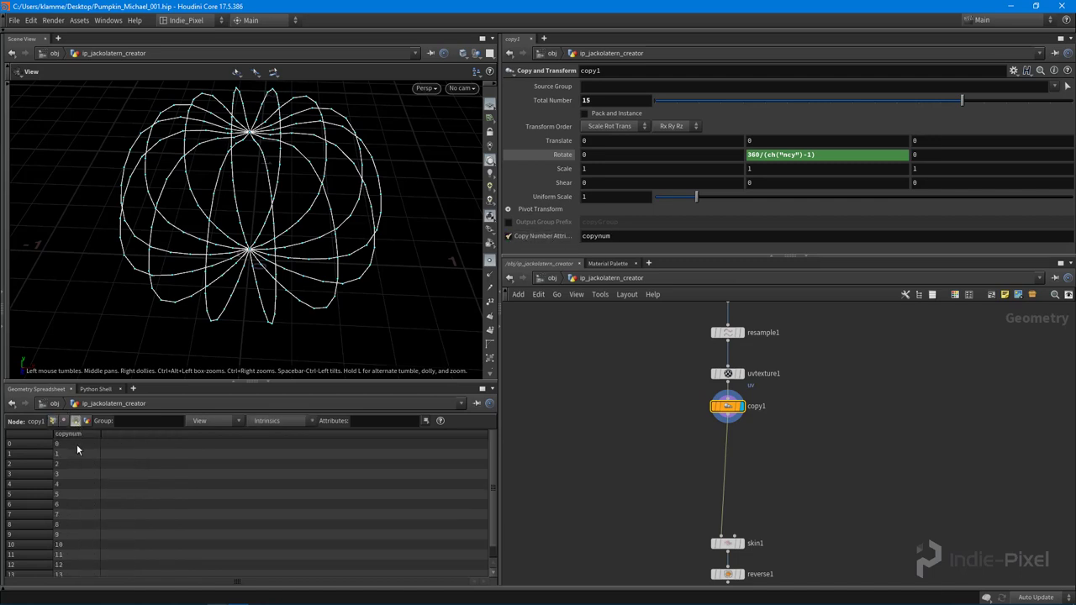
pyautogui.scroll(-1, 80, 536)
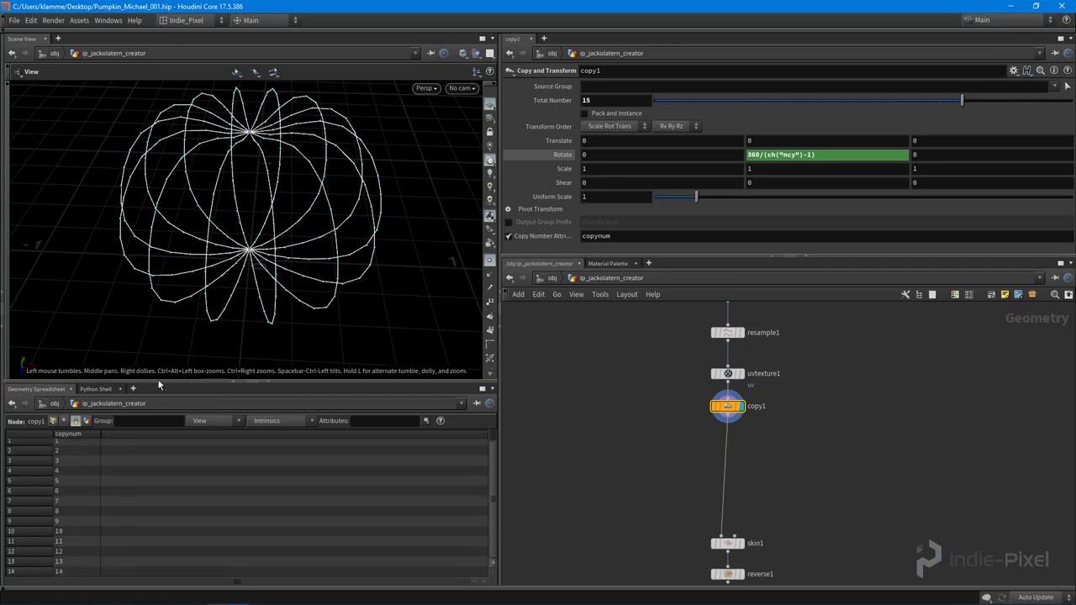
pyautogui.moveTo(161, 383); pyautogui.dragTo(157, 348)
pyautogui.click(133, 353)
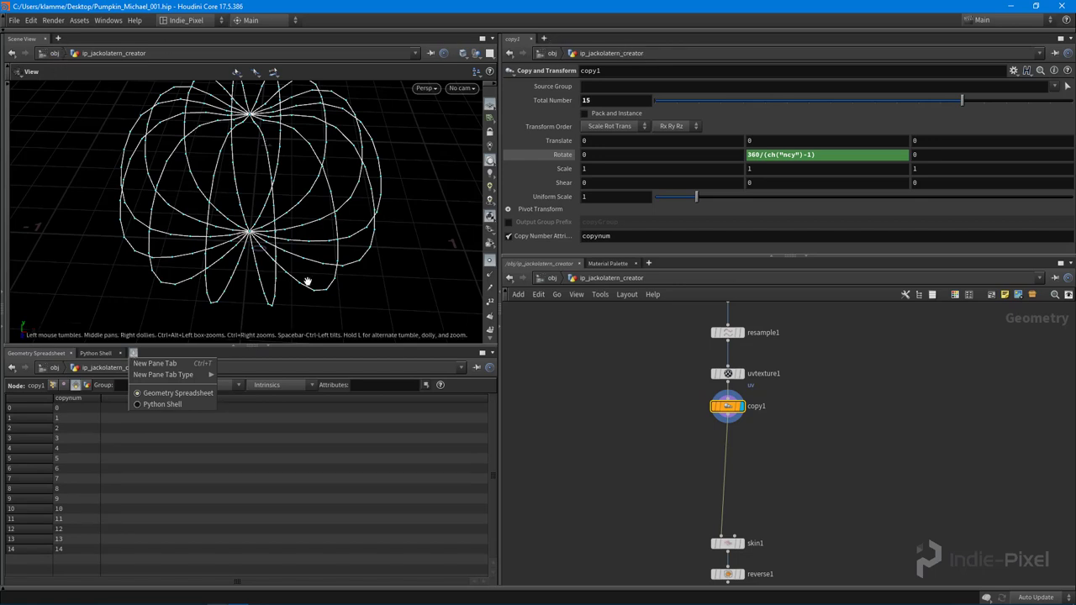
pyautogui.moveTo(174, 379)
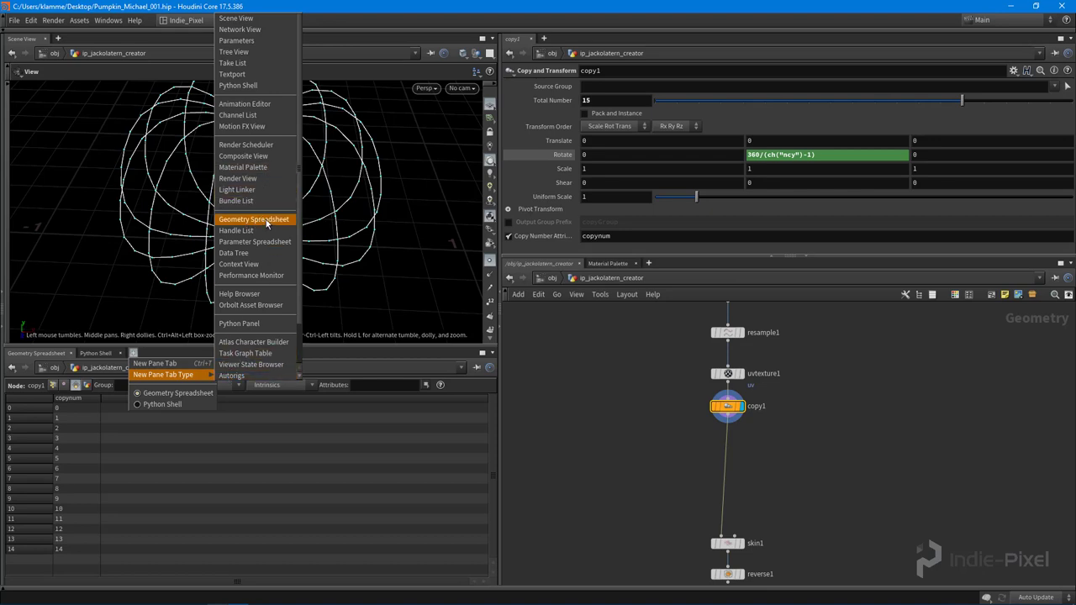
pyautogui.click(505, 226)
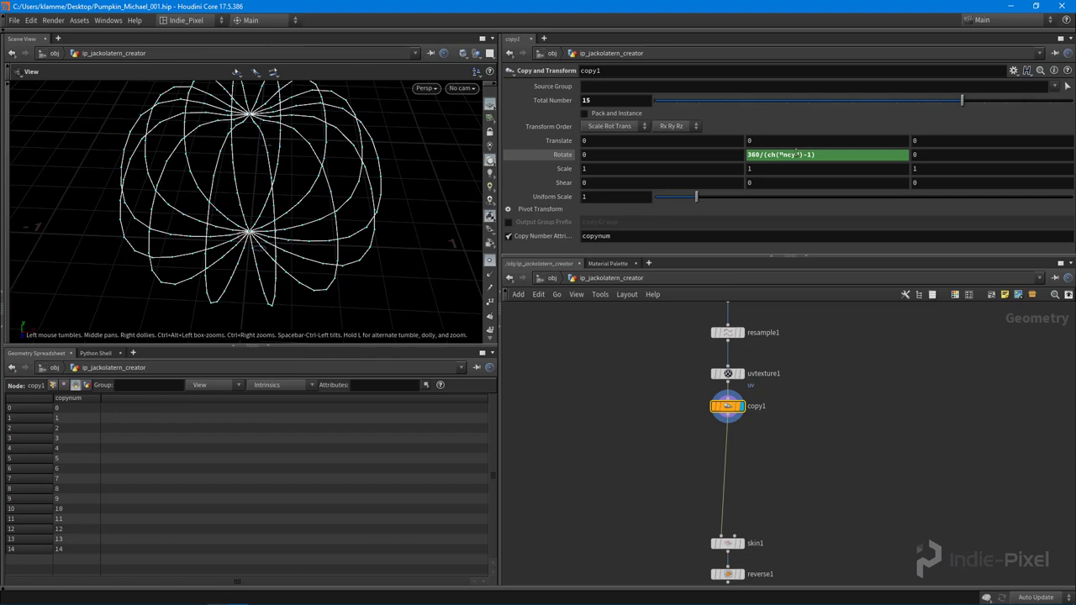
# - Widen the viewport area and adjust its height against the spreadsheet so both the curves and all copynum rows are readable
pyautogui.moveTo(499, 473); pyautogui.dragTo(546, 472)
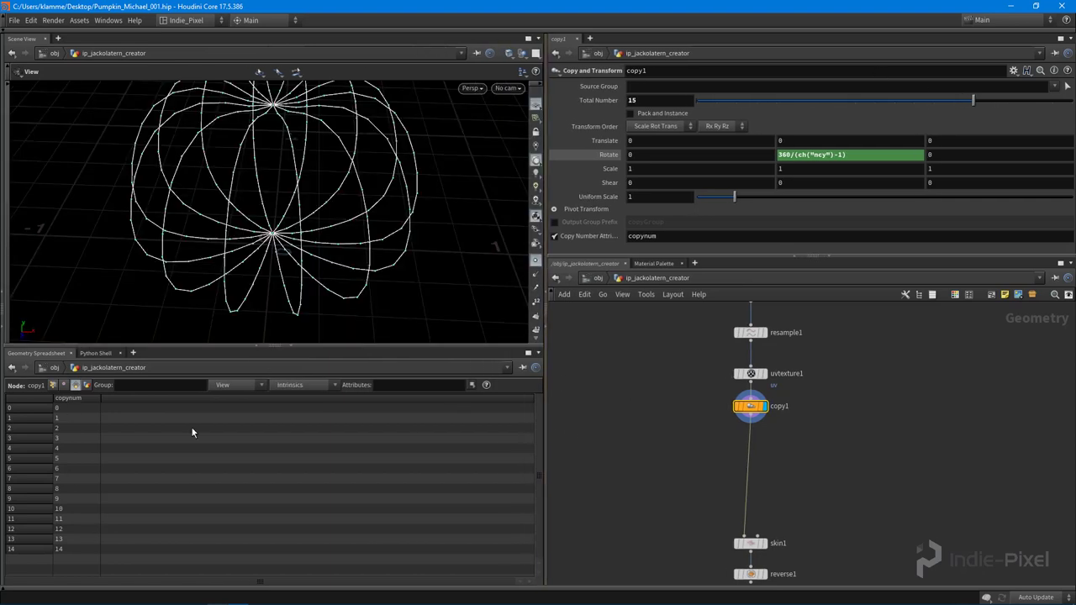
pyautogui.moveTo(193, 345); pyautogui.dragTo(198, 432)
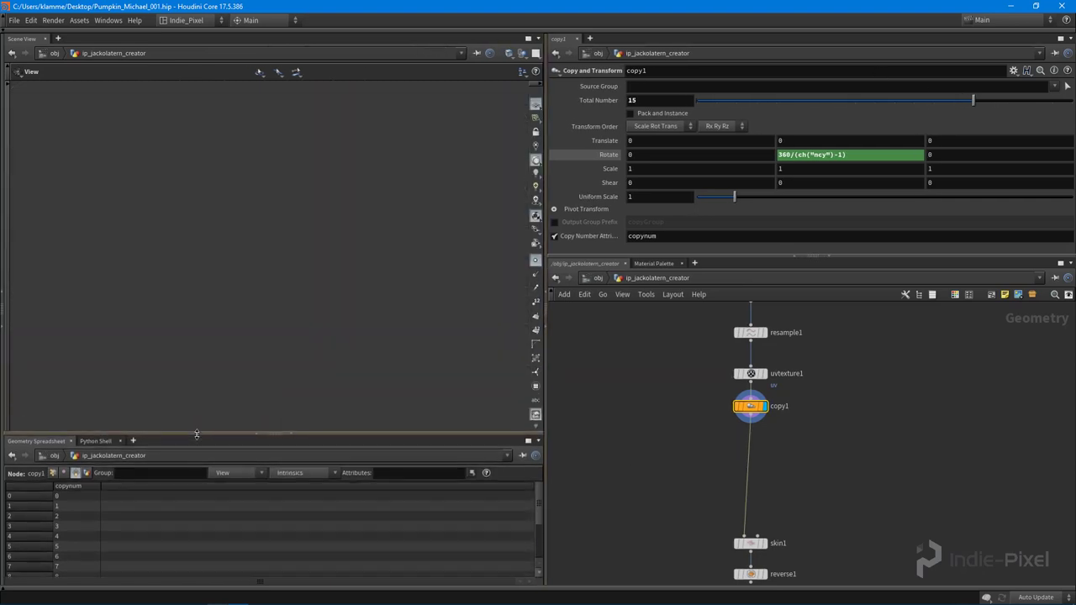
pyautogui.moveTo(255, 338); pyautogui.dragTo(484, 240)
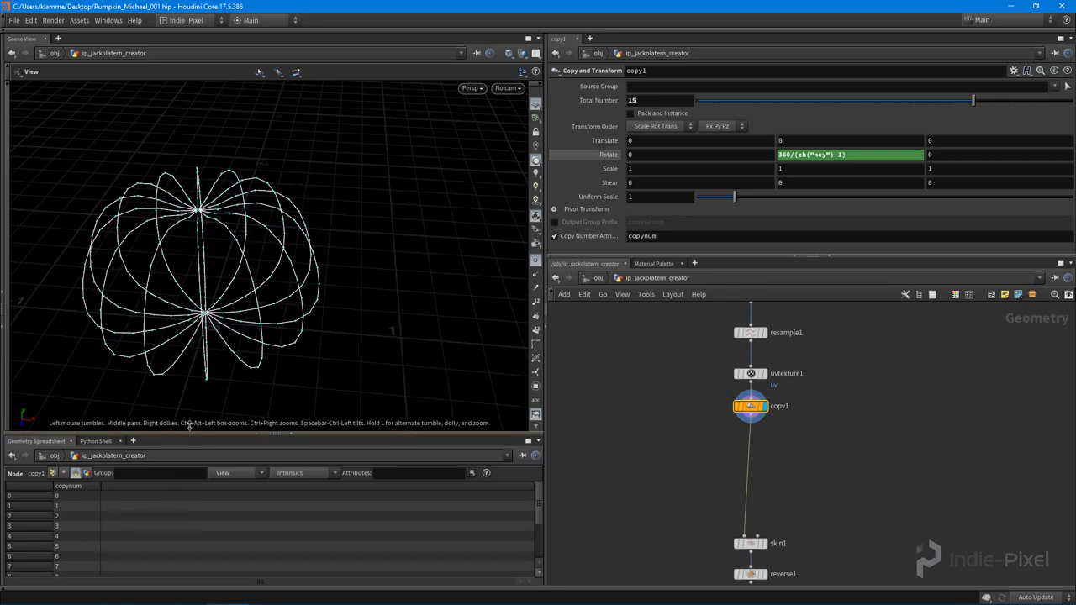
pyautogui.moveTo(189, 425); pyautogui.dragTo(194, 351)
pyautogui.scroll(3, 269, 224)
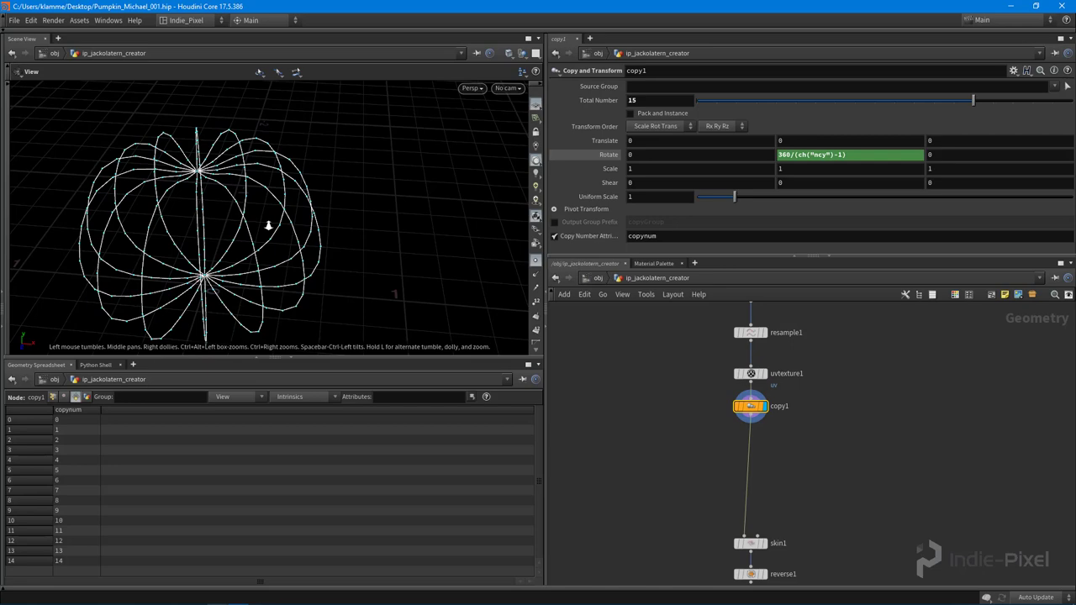
pyautogui.moveTo(269, 224); pyautogui.dragTo(294, 191)
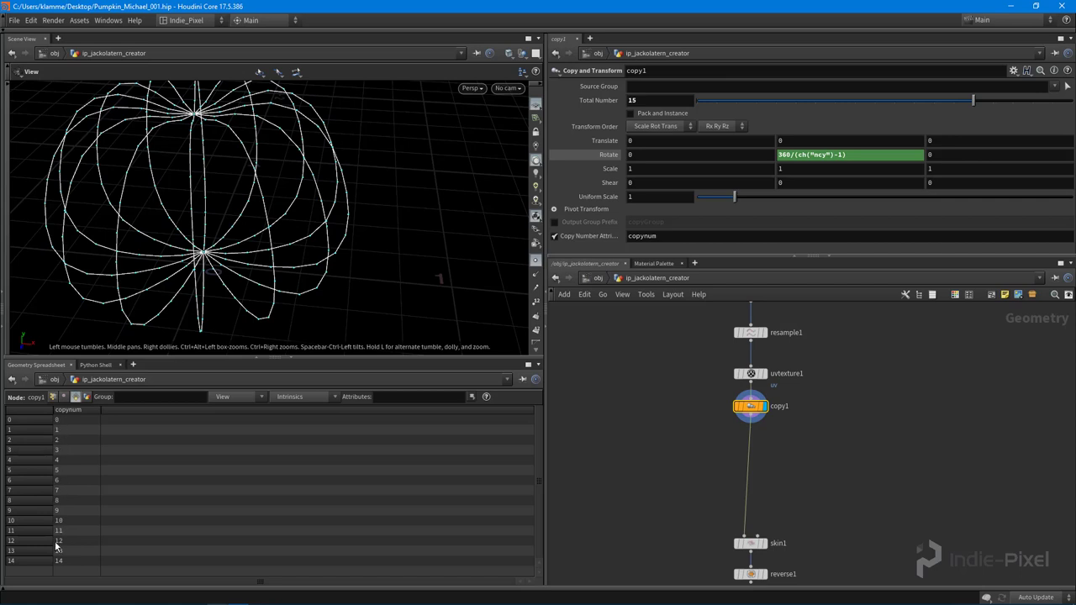
# - Add a For-Each Primitive loop beside the existing chain and feed it from copy1
pyautogui.moveTo(825, 469); pyautogui.dragTo(794, 402, button='middle')
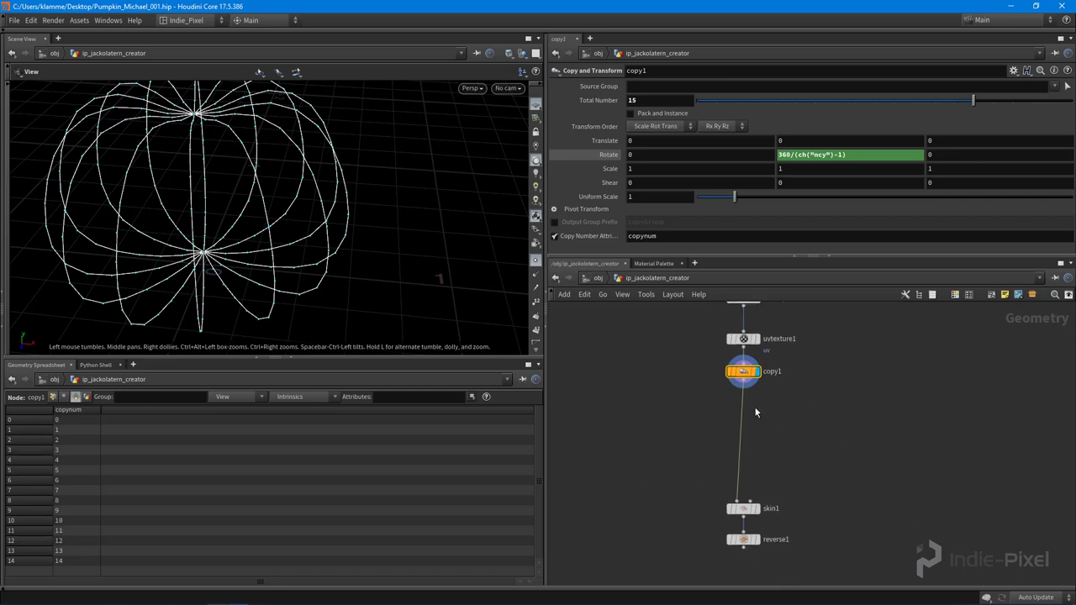
pyautogui.scroll(1, 754, 408)
pyautogui.press('Tab')
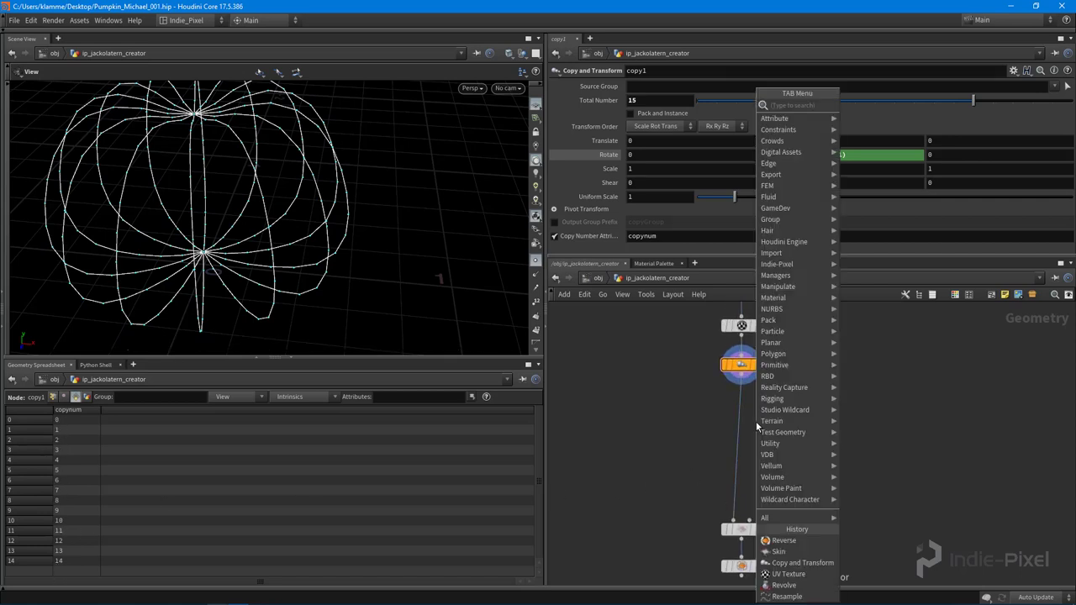
pyautogui.write('fore')
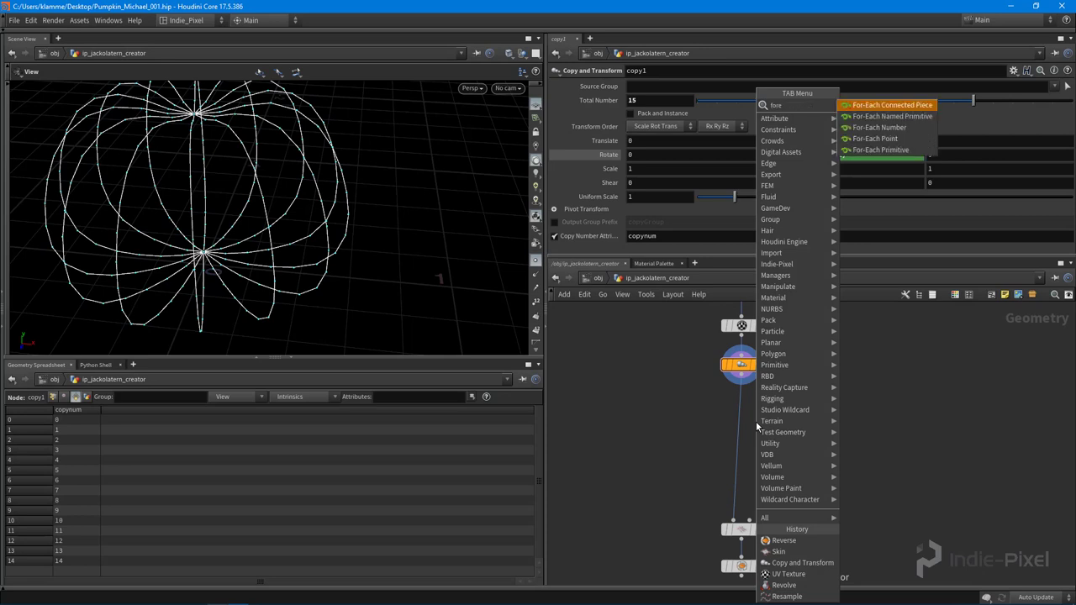
pyautogui.click(893, 153)
pyautogui.click(807, 433)
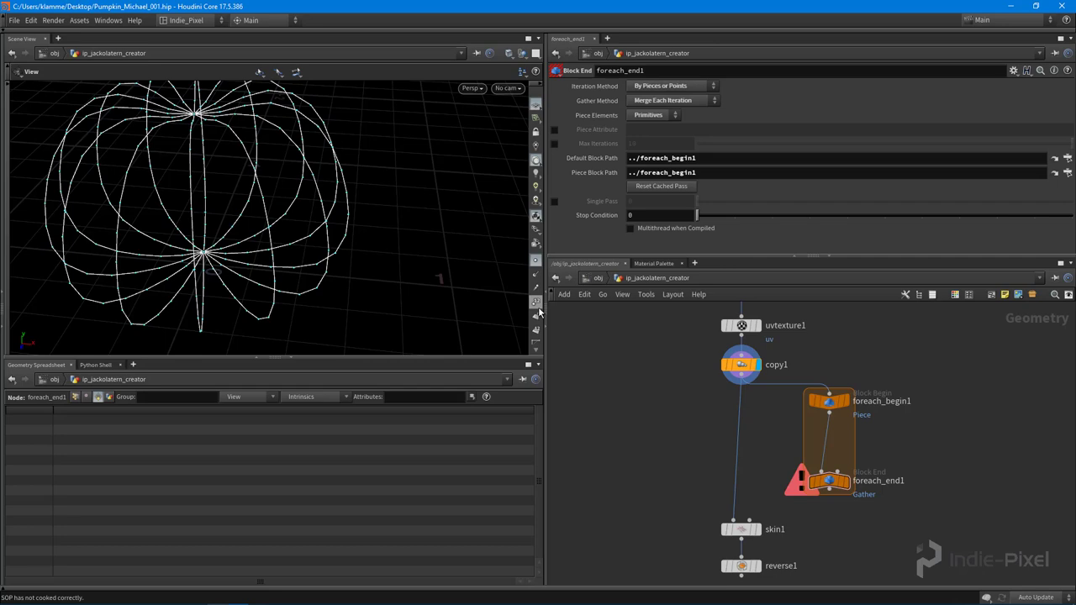
# - Turn on primitive numbers for the curves in the viewport and display the foreach_end1 node's output
pyautogui.moveTo(319, 245); pyautogui.dragTo(306, 251)
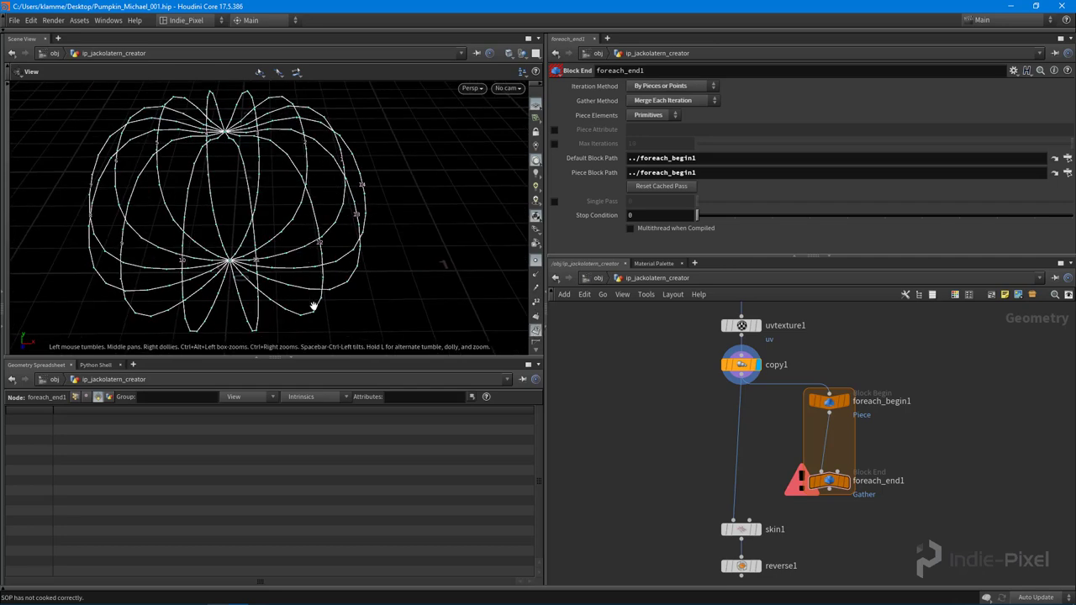
pyautogui.moveTo(373, 262); pyautogui.dragTo(334, 269)
pyautogui.moveTo(841, 491); pyautogui.dragTo(803, 468, button='middle')
pyautogui.moveTo(802, 468)
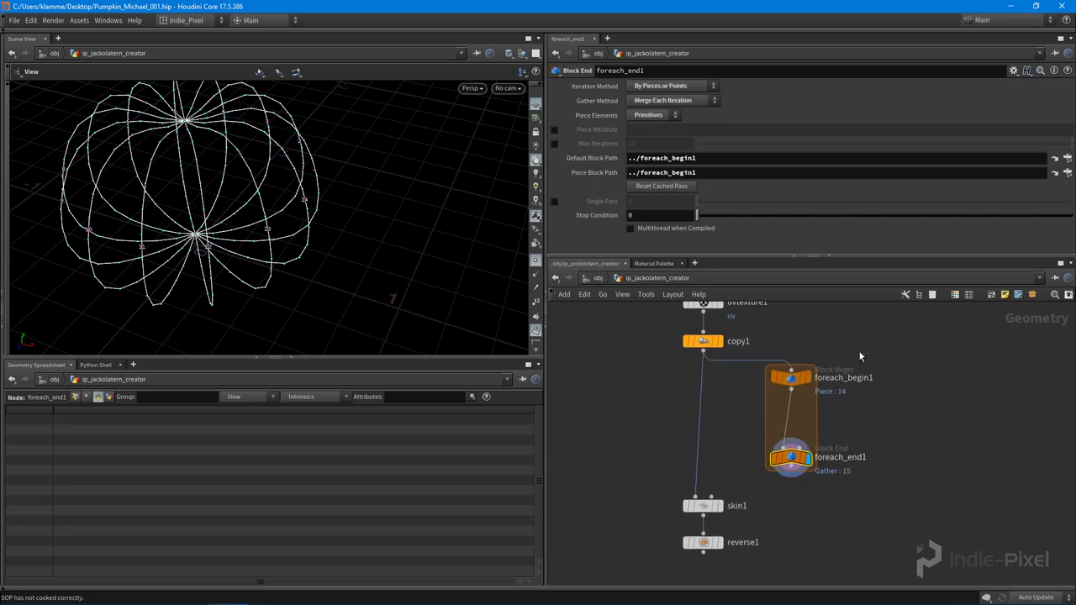
# - Enable Single Pass on foreach_end1 with a value of 0 to isolate the first curve
pyautogui.moveTo(858, 357); pyautogui.dragTo(734, 484)
pyautogui.moveTo(895, 348); pyautogui.dragTo(893, 369, button='middle')
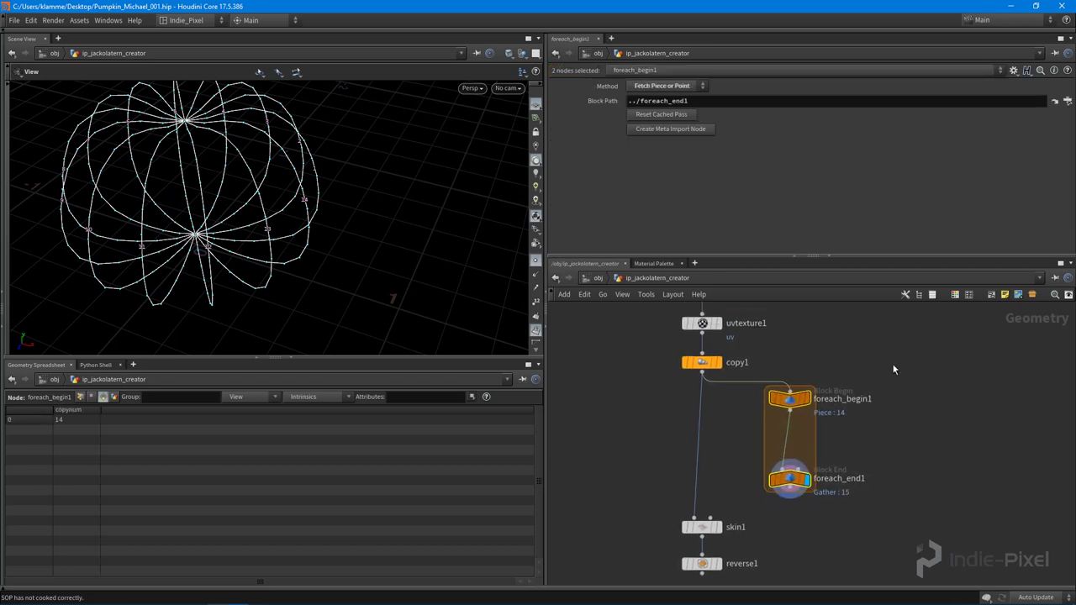
pyautogui.click(790, 479)
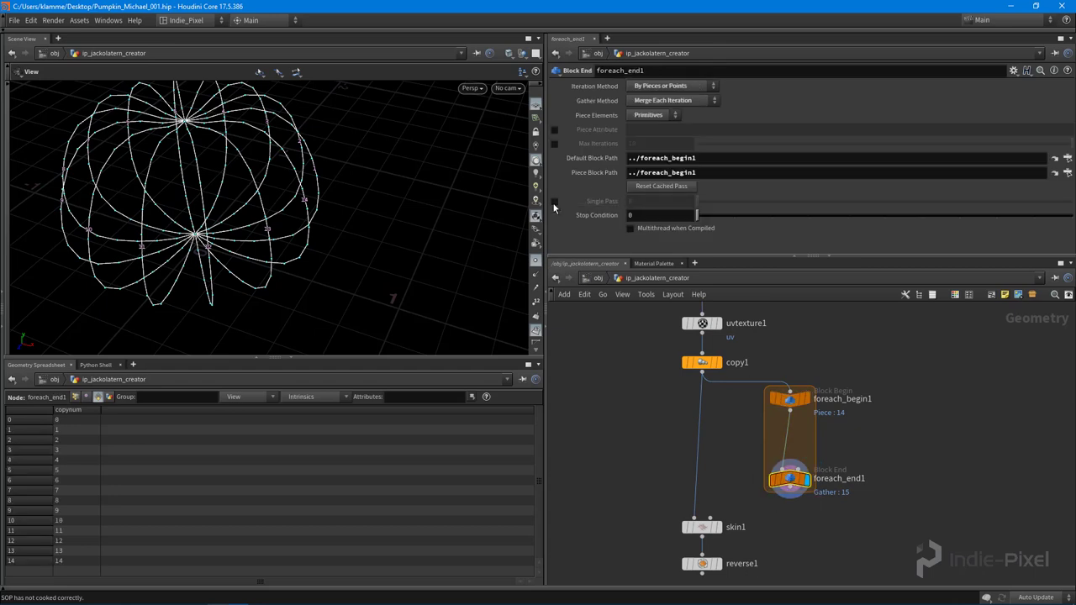
pyautogui.click(554, 202)
pyautogui.moveTo(364, 233); pyautogui.dragTo(353, 232)
pyautogui.moveTo(702, 204); pyautogui.dragTo(691, 223)
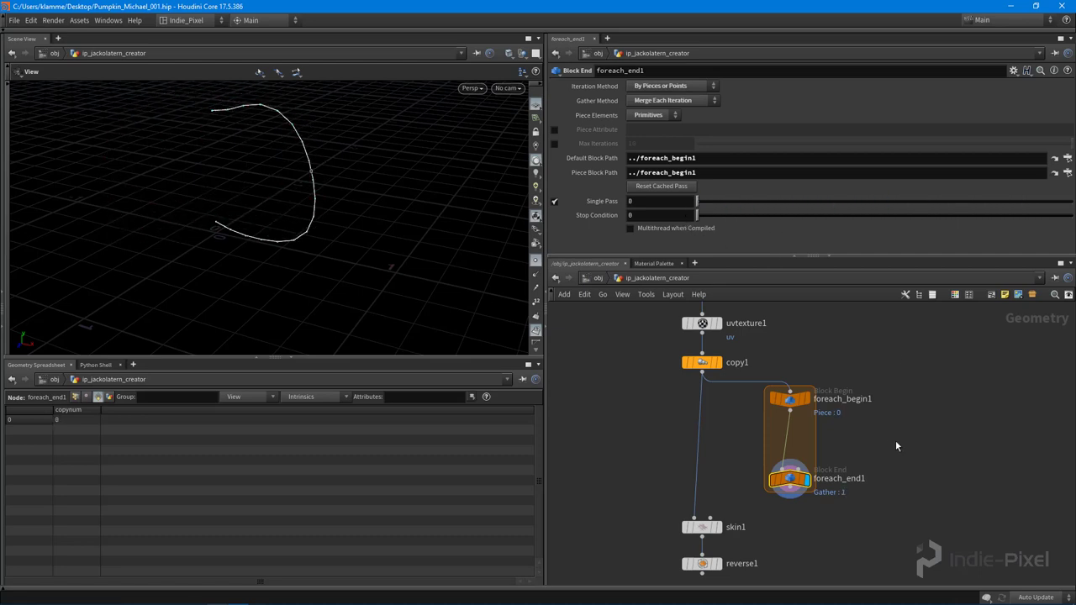
# - Move the For-Each loop away from copy1 and space its begin and end nodes further apart
pyautogui.moveTo(895, 446); pyautogui.dragTo(890, 411, button='middle')
pyautogui.moveTo(901, 336); pyautogui.dragTo(779, 491)
pyautogui.moveTo(784, 464); pyautogui.dragTo(790, 502)
# - Add an Attribute Promote node above the For-Each loop and feed it from copy1
pyautogui.press('Tab')
pyautogui.write('at')
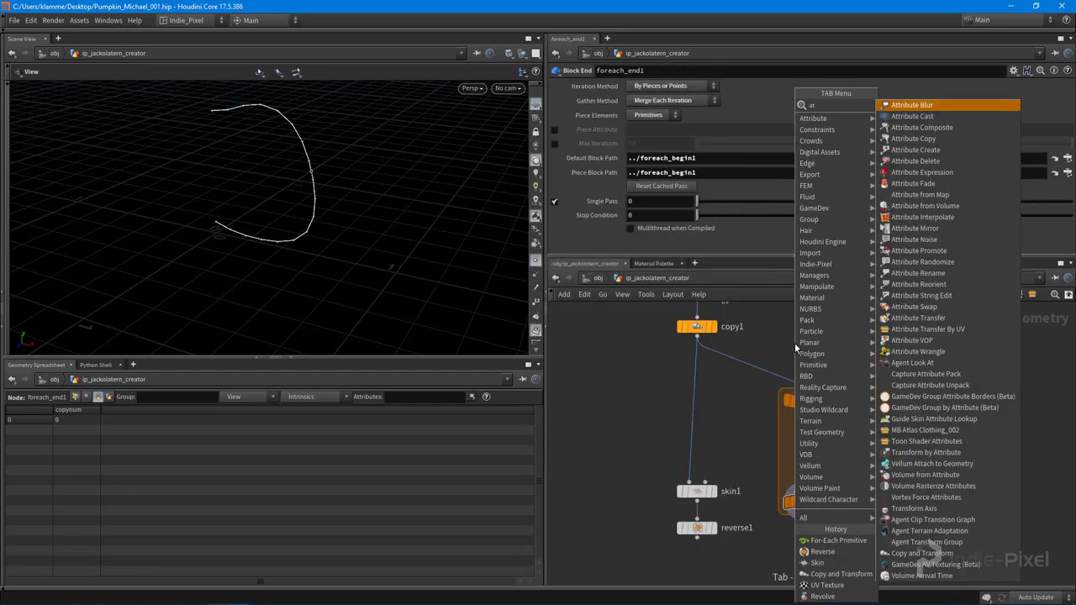
pyautogui.write('tri')
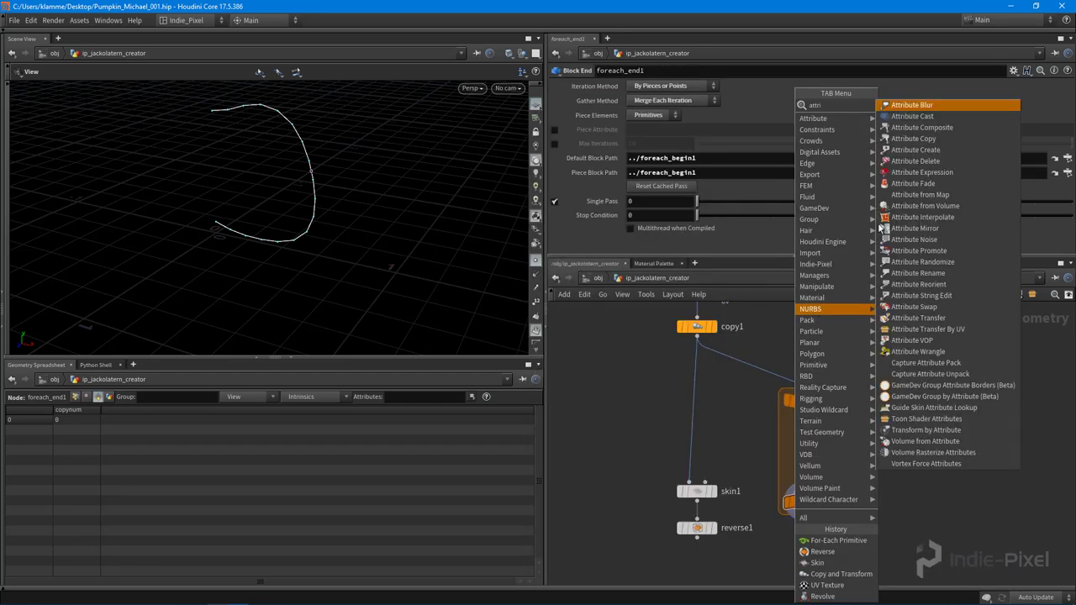
pyautogui.click(916, 252)
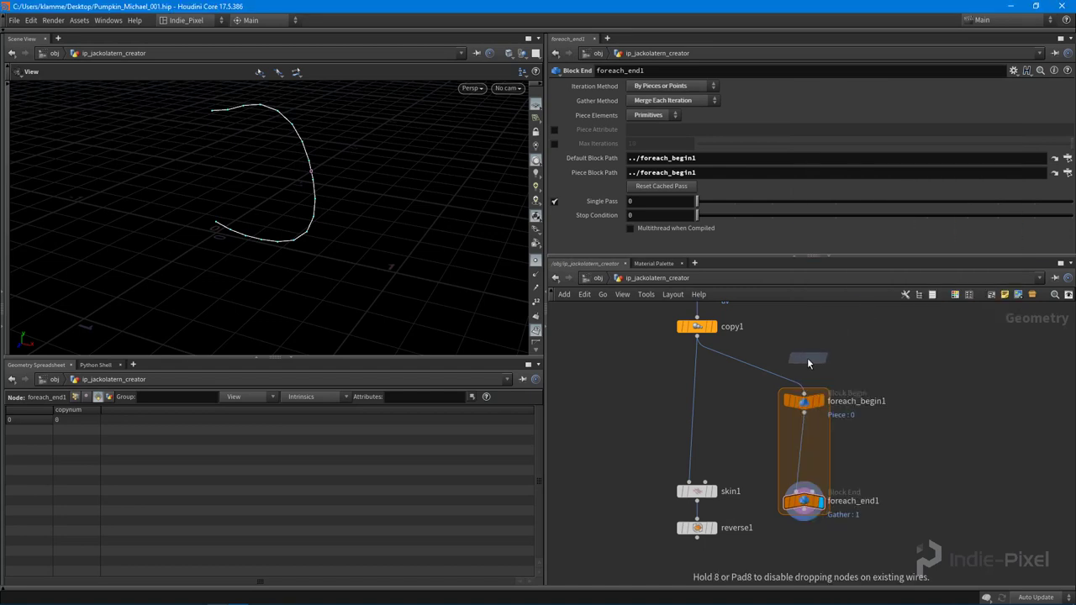
pyautogui.click(805, 359)
pyautogui.click(805, 347)
pyautogui.scroll(3, 698, 340)
pyautogui.click(692, 312)
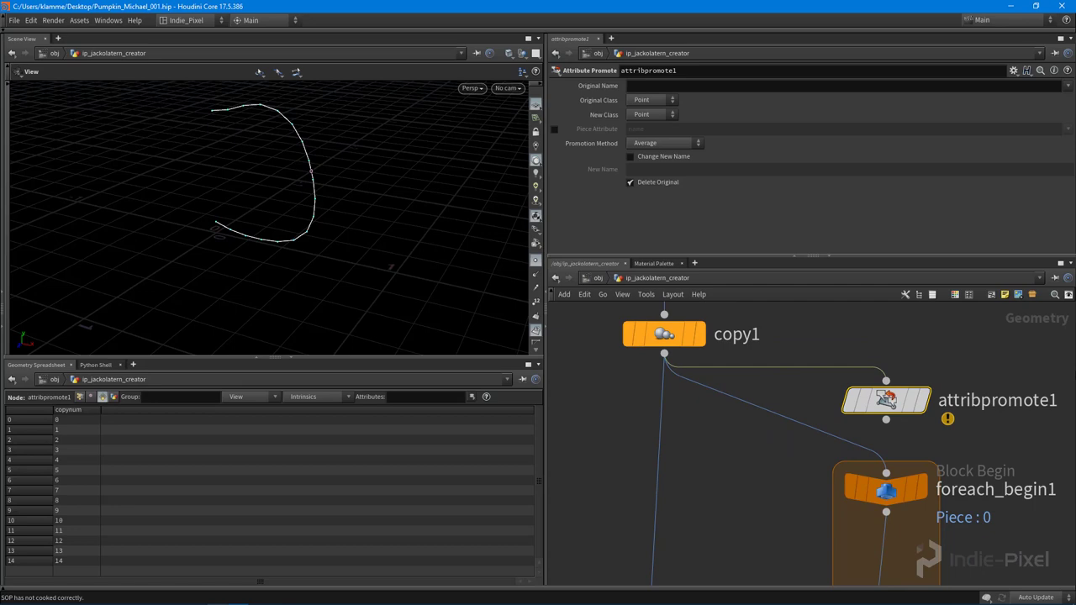
# - Configure attribpromote1 to promote the copynum attribute from Primitive to Point class
pyautogui.click(669, 102)
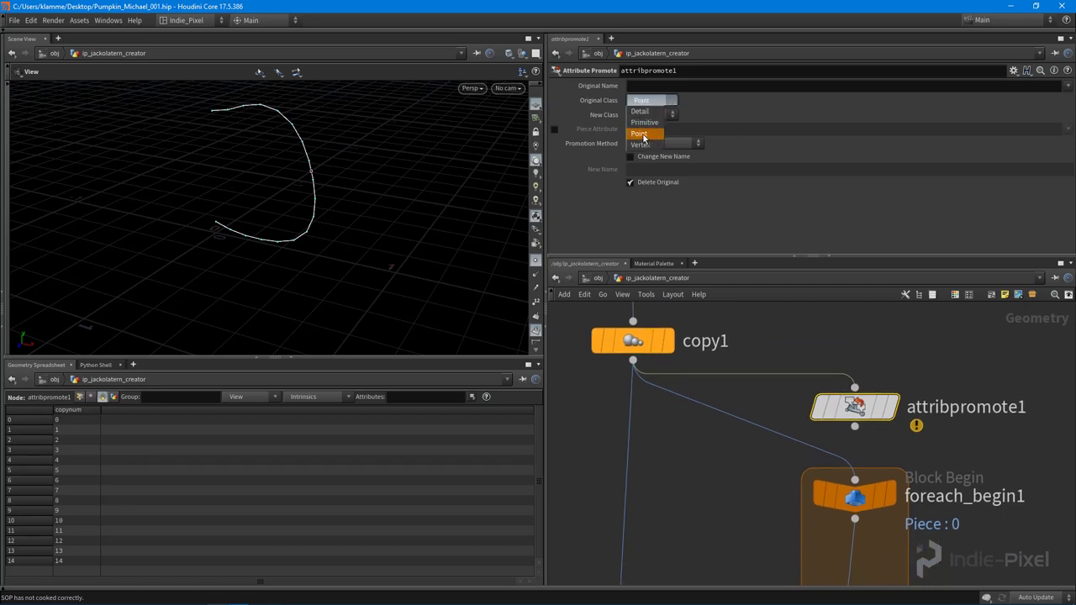
pyautogui.click(684, 103)
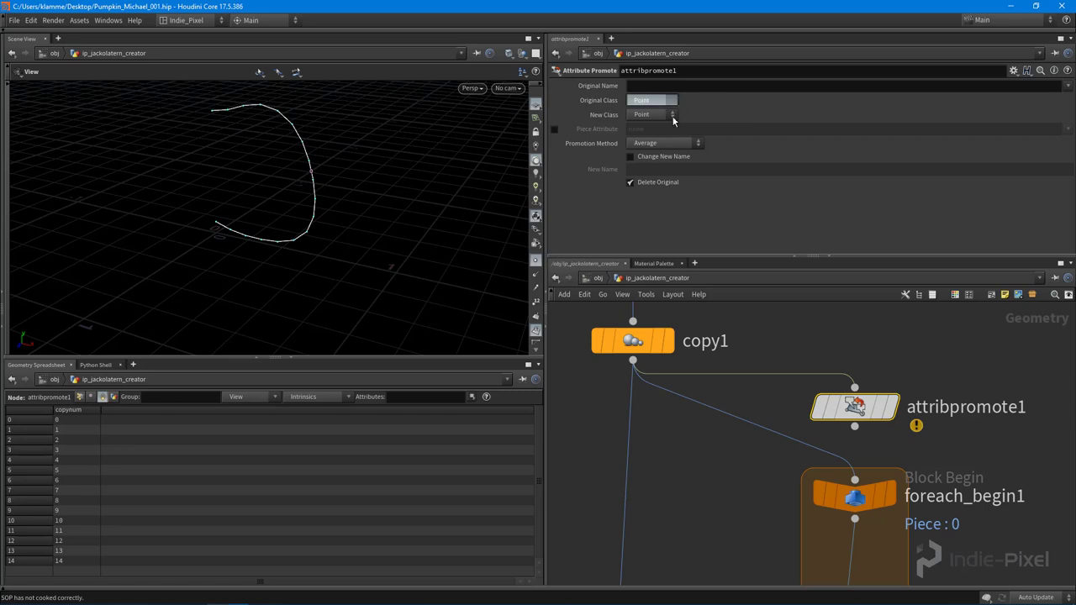
pyautogui.click(673, 116)
pyautogui.click(645, 124)
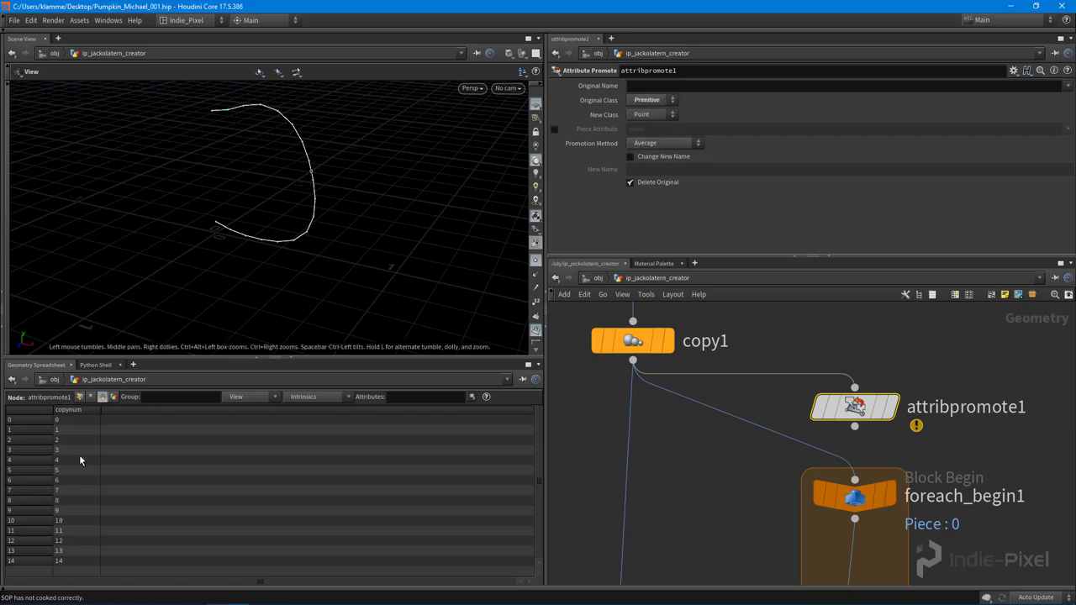
pyautogui.click(1067, 88)
pyautogui.click(1052, 98)
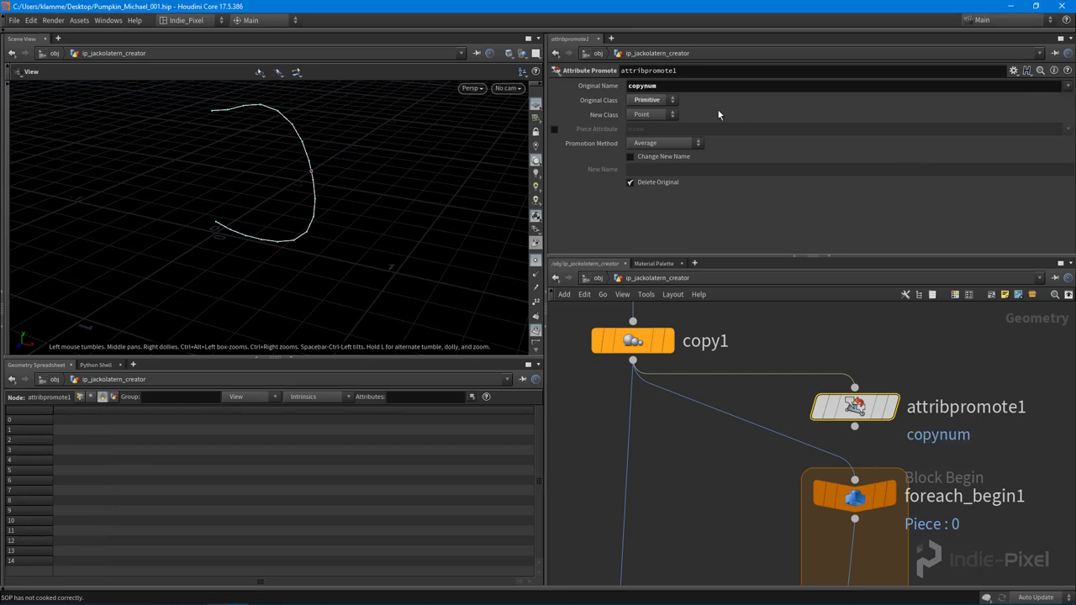
pyautogui.click(664, 118)
pyautogui.click(702, 182)
# - Show the point attributes in the Geometry Spreadsheet and check copynum across the copied curves
pyautogui.click(80, 396)
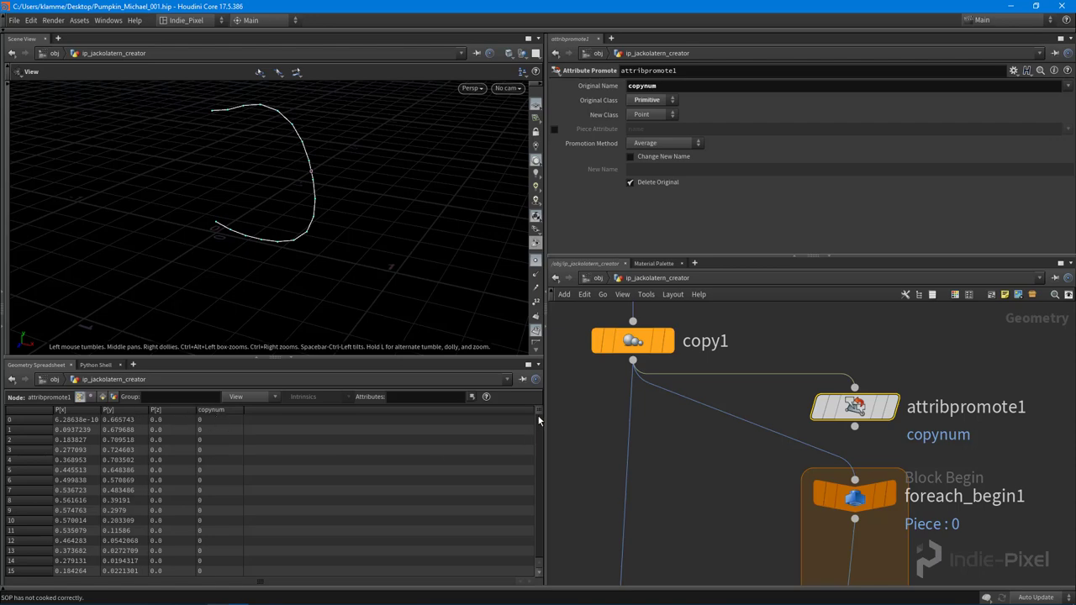
pyautogui.moveTo(539, 421)
pyautogui.mouseDown()
pyautogui.moveTo(540, 536)
pyautogui.moveTo(557, 420)
pyautogui.mouseUp()
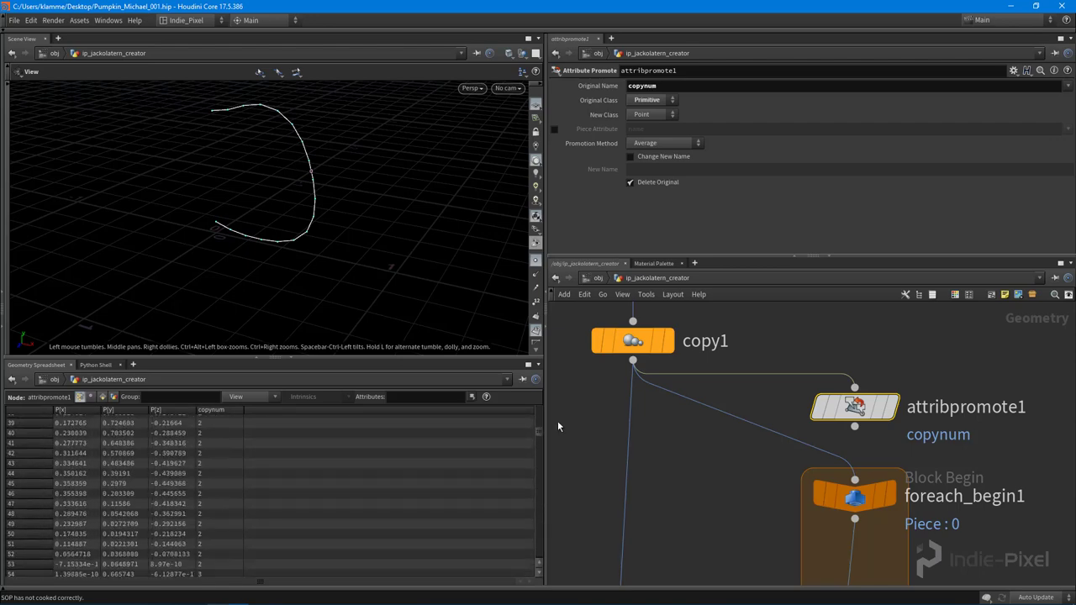
pyautogui.scroll(-1, 805, 379)
# - Wire attribpromote1 into foreach_begin1 and check the point copynum values on foreach_end1
pyautogui.moveTo(805, 378)
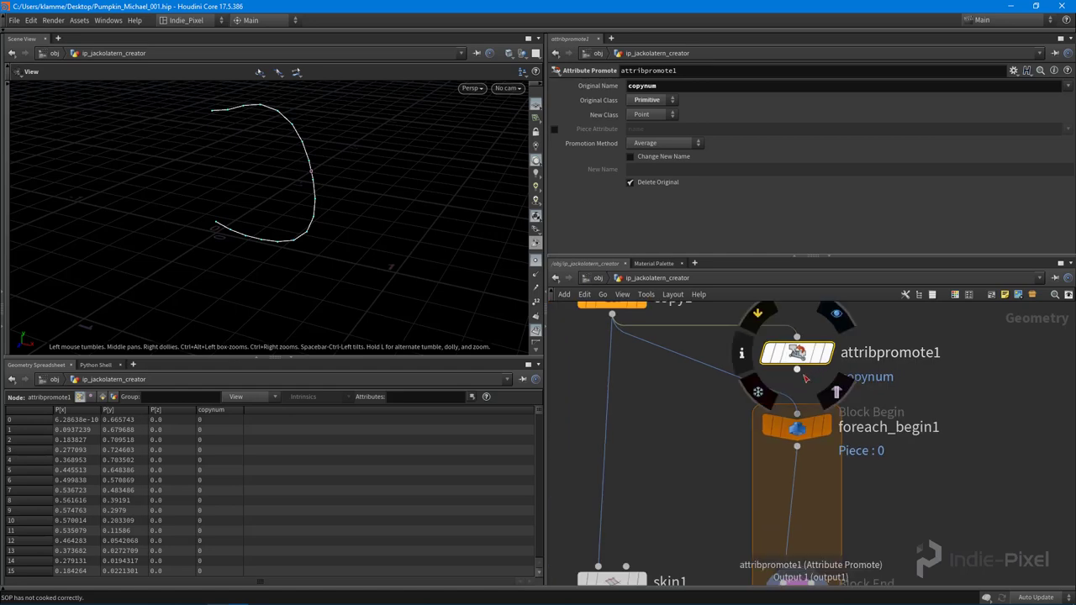
pyautogui.moveTo(878, 477); pyautogui.dragTo(875, 354, button='middle')
pyautogui.click(764, 477)
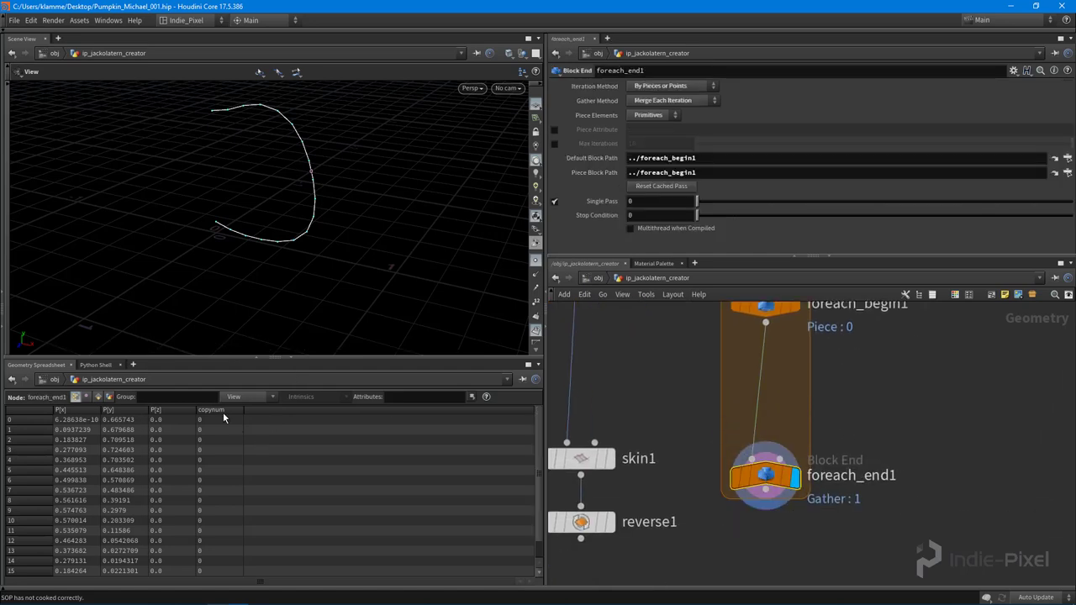
pyautogui.scroll(-1, 541, 420)
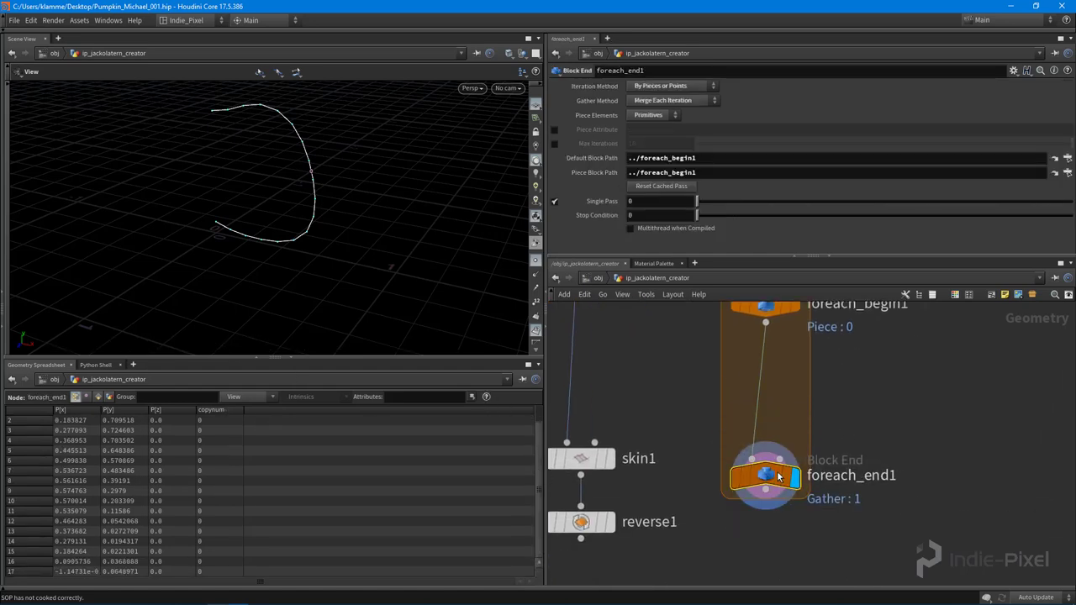
# - Enlarge the network pane and insert an Attribute Wrangle between foreach_begin1 and foreach_end1
pyautogui.moveTo(712, 209)
pyautogui.mouseDown()
pyautogui.moveTo(772, 199)
pyautogui.moveTo(874, 208)
pyautogui.moveTo(708, 201)
pyautogui.mouseUp()
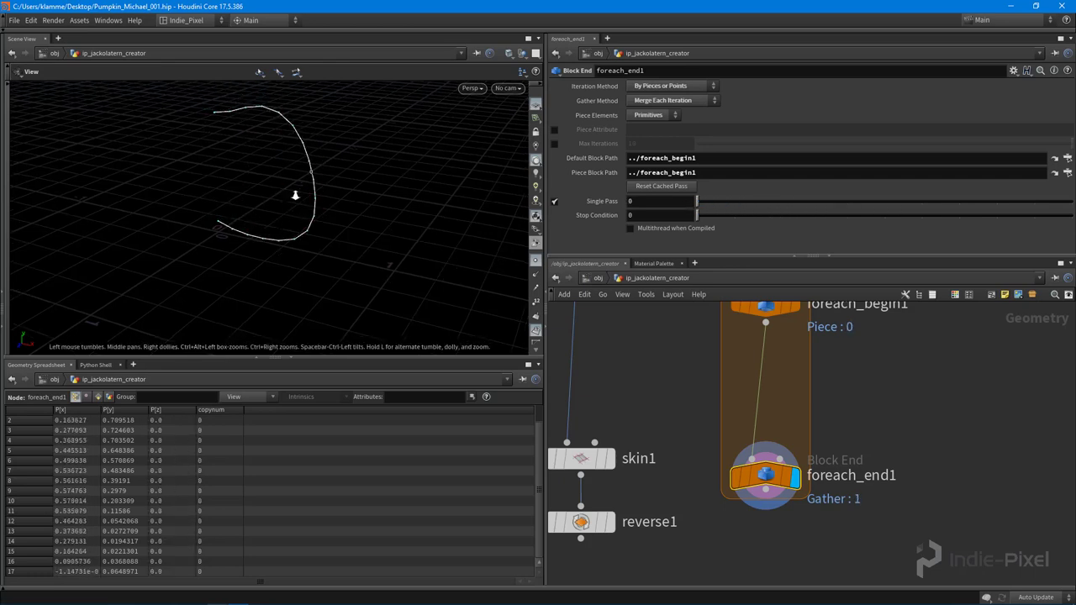
pyautogui.moveTo(295, 192); pyautogui.dragTo(645, 389)
pyautogui.moveTo(644, 390); pyautogui.dragTo(643, 418, button='middle')
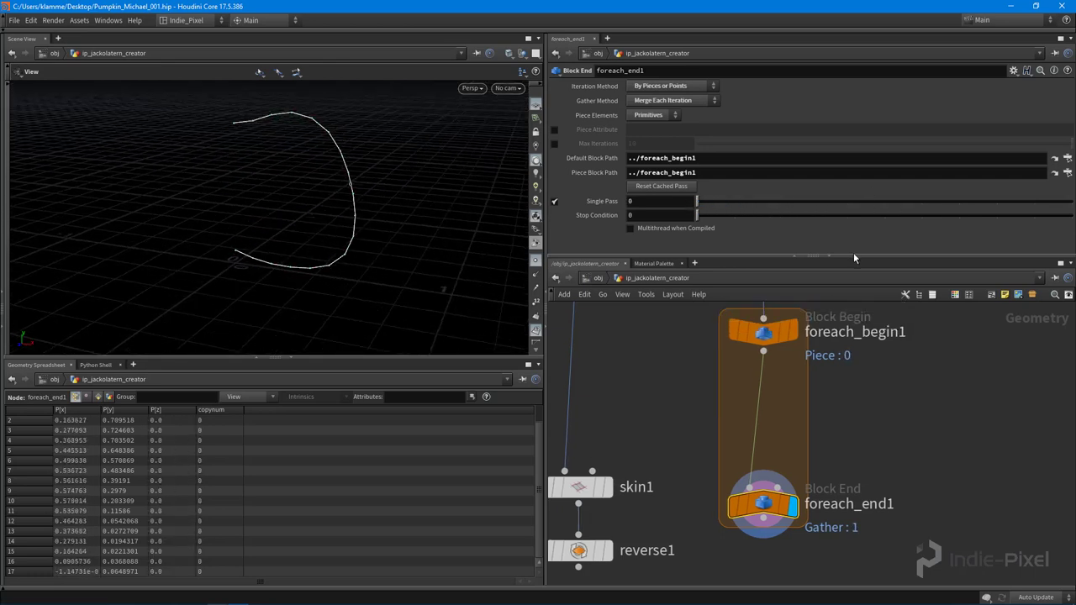
pyautogui.moveTo(848, 256); pyautogui.dragTo(846, 191)
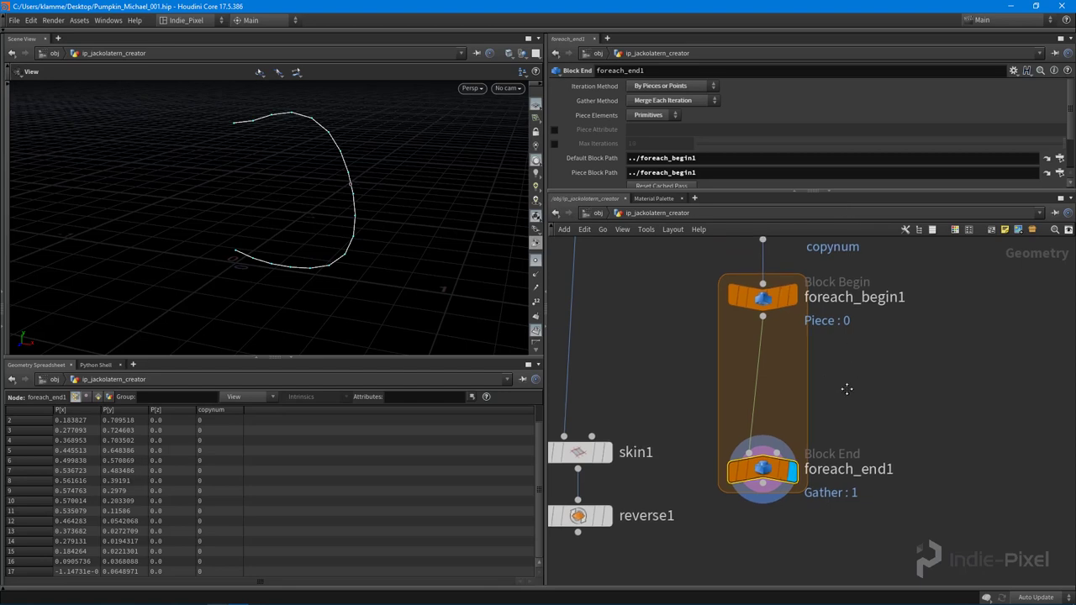
pyautogui.moveTo(778, 385); pyautogui.dragTo(772, 415, button='middle')
pyautogui.press('Tab')
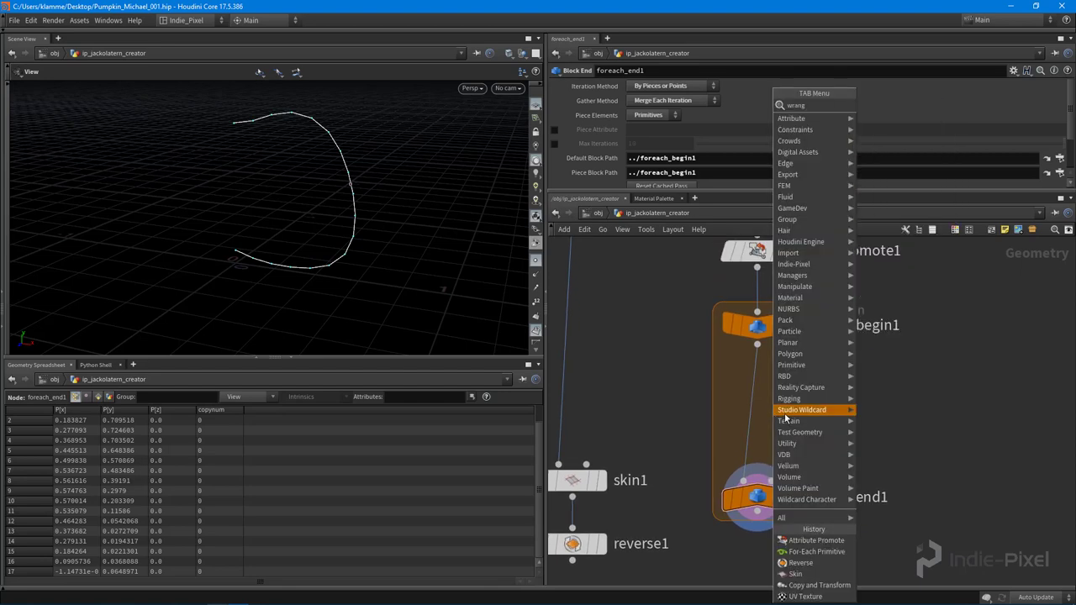
pyautogui.press('Escape')
pyautogui.click(782, 411)
pyautogui.moveTo(784, 412); pyautogui.dragTo(749, 420)
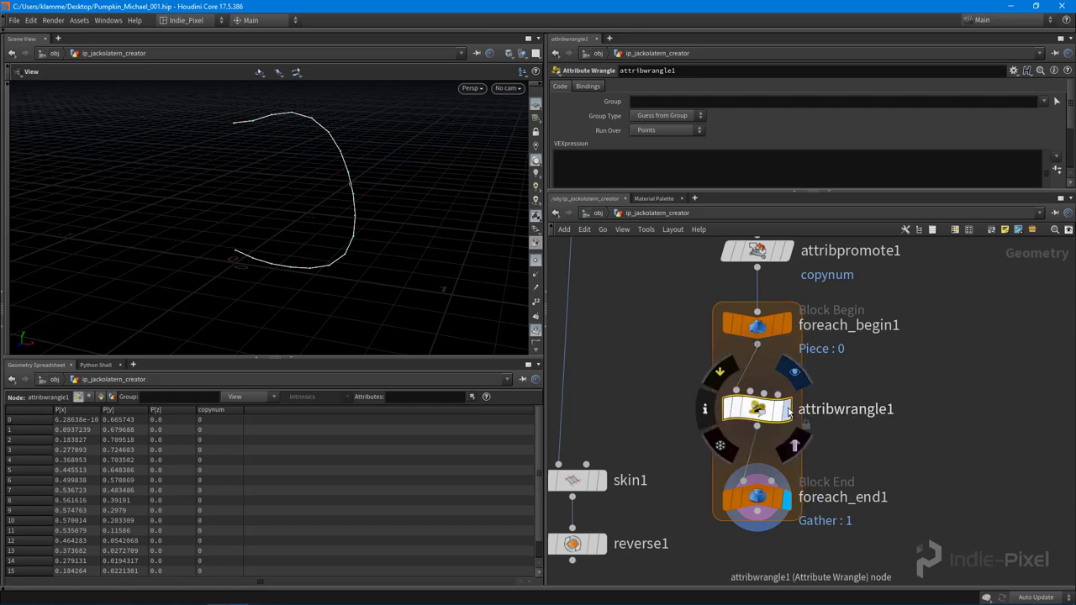
# - Rename the wrangle node inside the loop to move_uvs
pyautogui.doubleClick(855, 410)
pyautogui.hotkey('shift', 'Home')
pyautogui.click(856, 410)
pyautogui.hotkey('ctrl', 'a')
pyautogui.press('BackSpace')
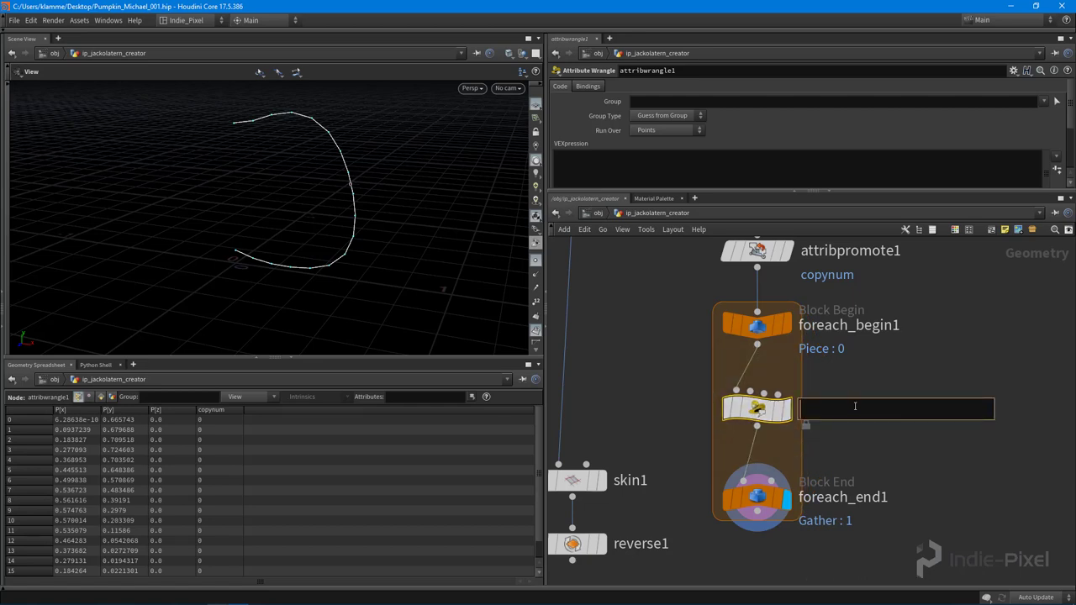
pyautogui.write('move_uvs')
pyautogui.press('Return')
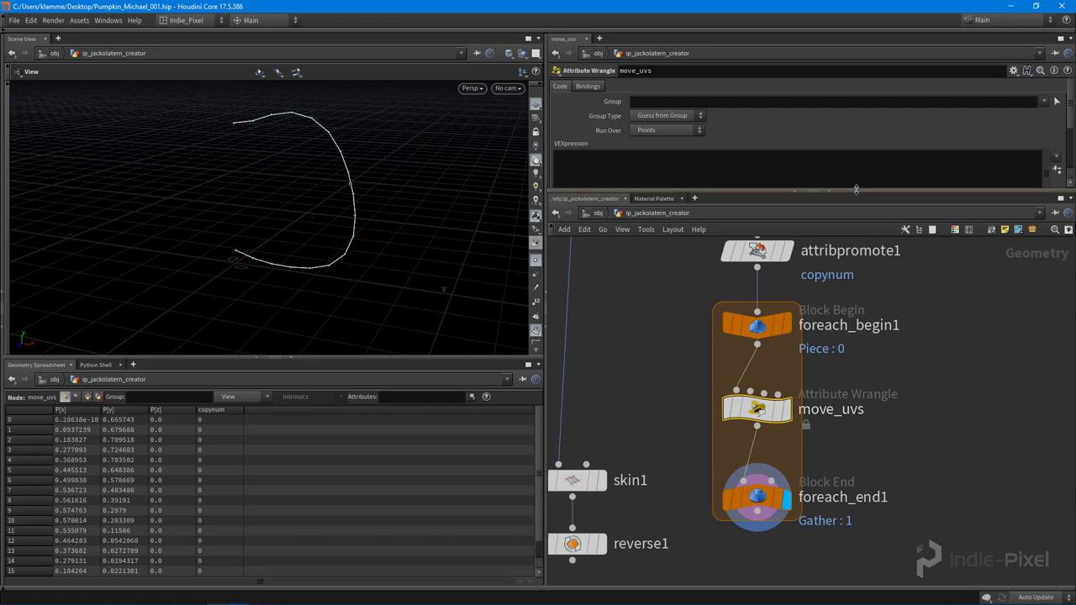
# - Enlarge the parameter pane and viewport, and switch the viewport to the UV view framed on the curve's UVs
pyautogui.moveTo(859, 194); pyautogui.dragTo(858, 319)
pyautogui.moveTo(174, 260); pyautogui.dragTo(238, 248)
pyautogui.hotkey('space', '5')
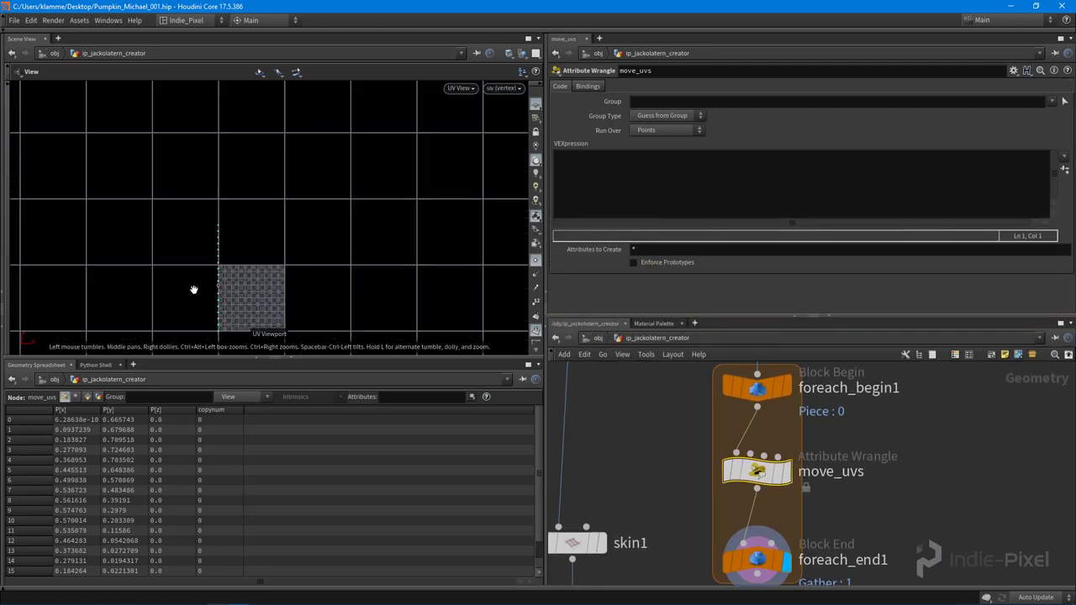
pyautogui.press('h')
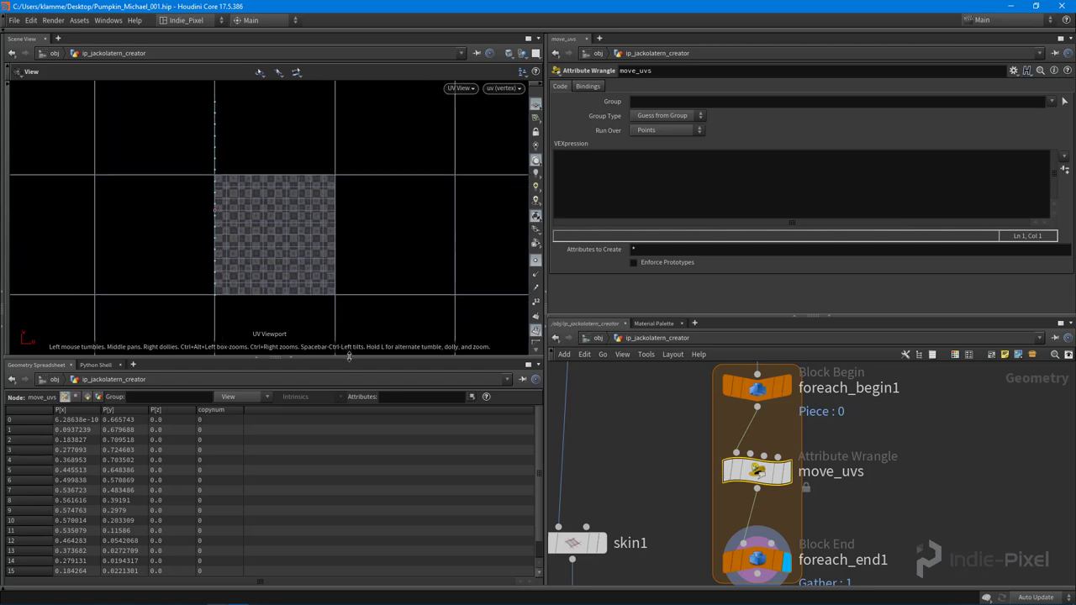
pyautogui.moveTo(340, 354); pyautogui.dragTo(342, 449)
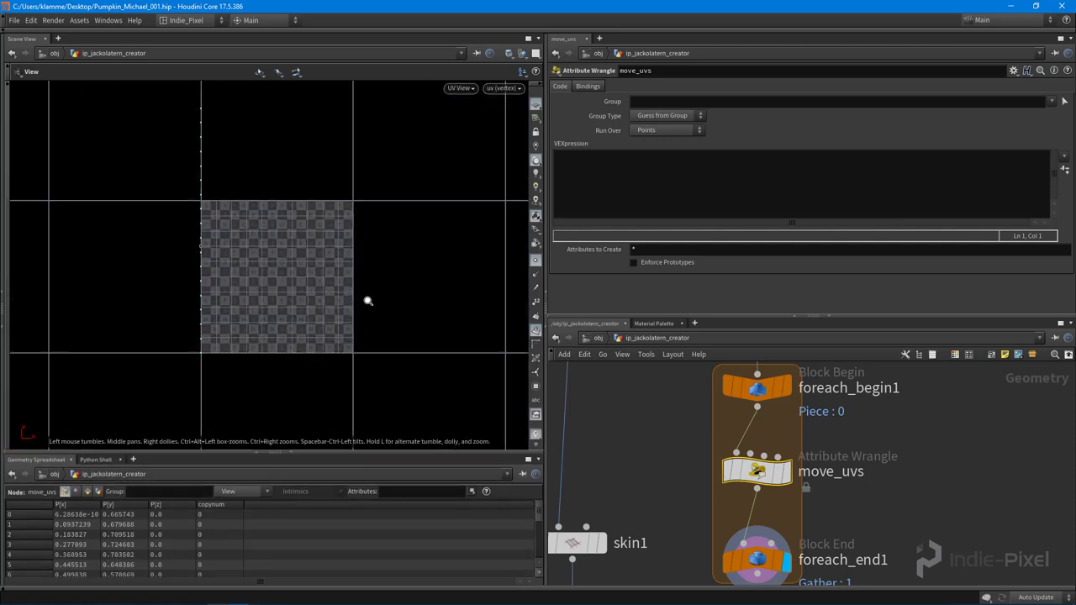
pyautogui.moveTo(218, 253); pyautogui.dragTo(236, 272, button='middle')
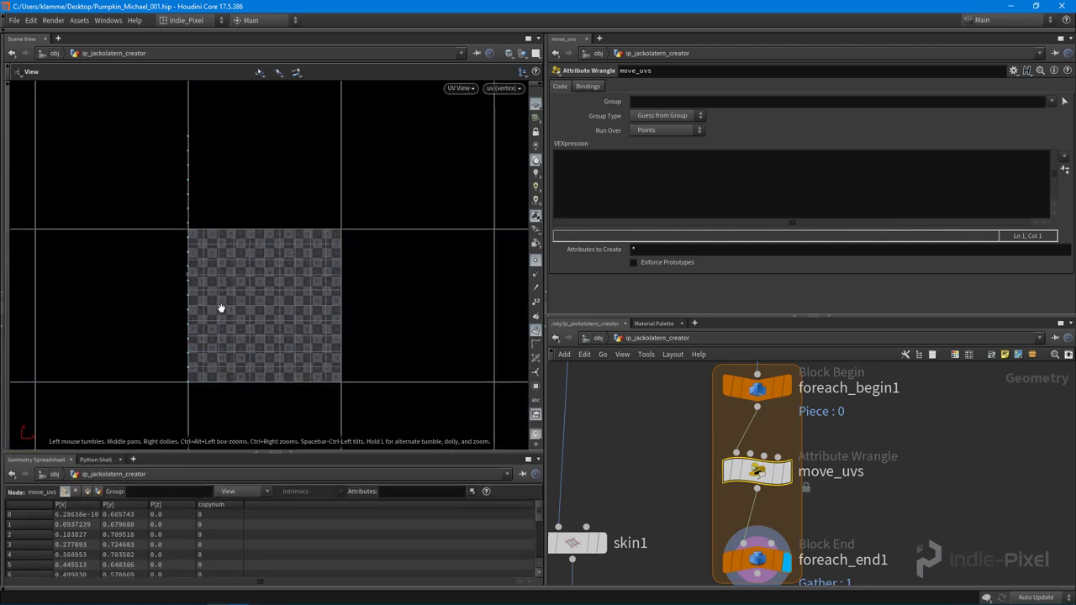
pyautogui.click(715, 188)
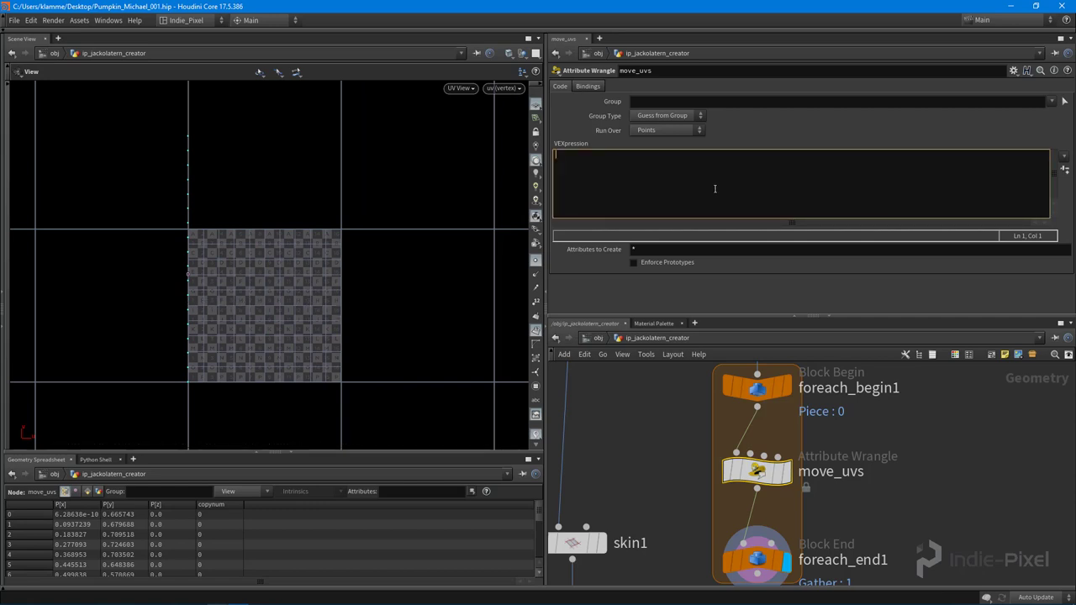
pyautogui.write('v@uv.x')
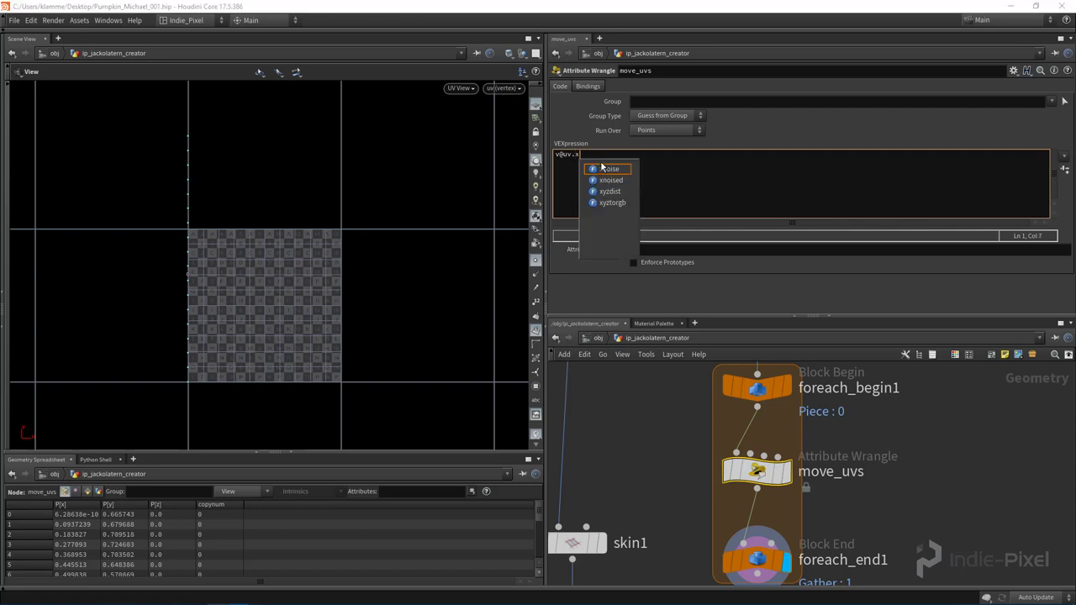
pyautogui.write(' += ')
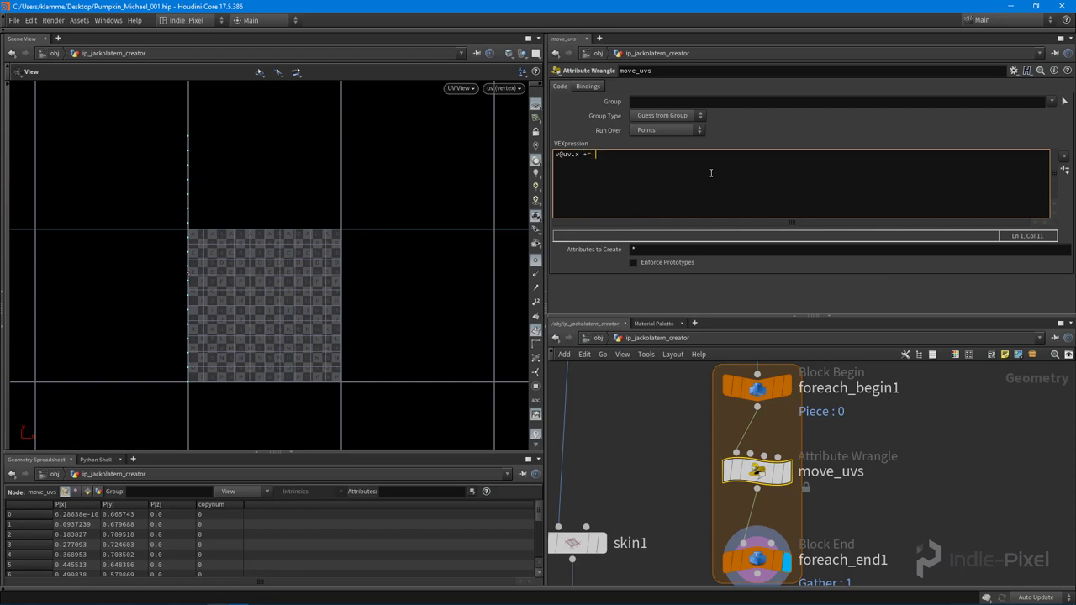
pyautogui.write('1;')
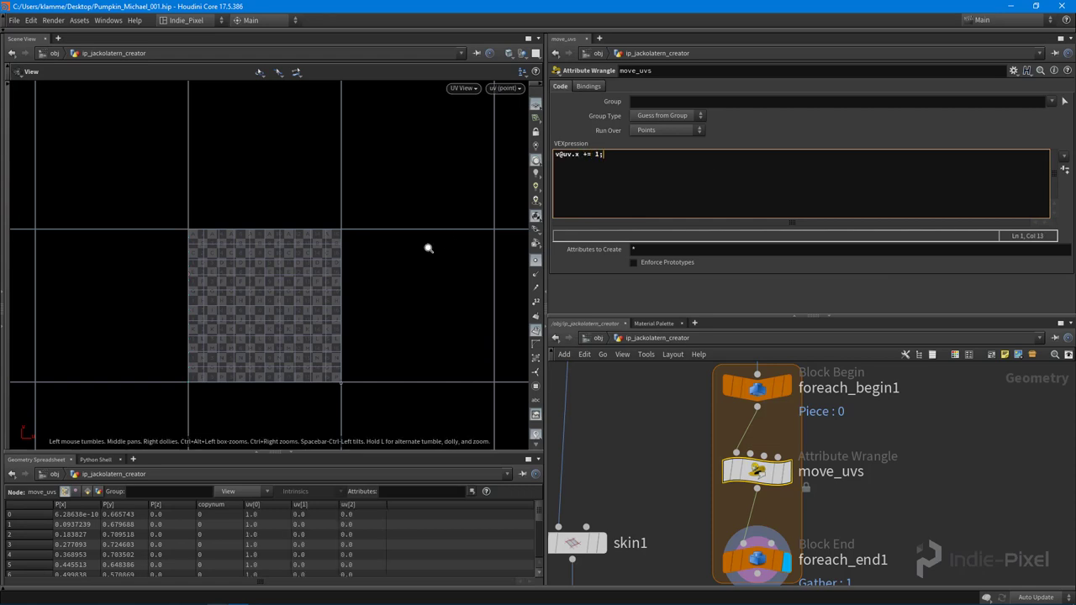
pyautogui.scroll(-5, 427, 247)
pyautogui.moveTo(377, 284); pyautogui.dragTo(260, 282, button='middle')
pyautogui.scroll(5, 206, 310)
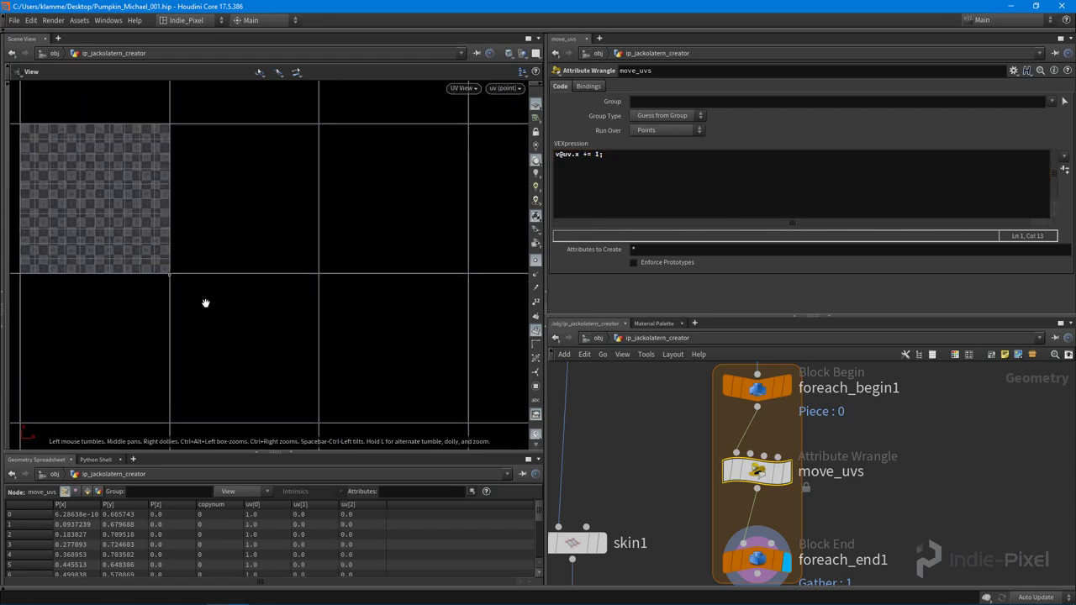
pyautogui.scroll(-2, 197, 272)
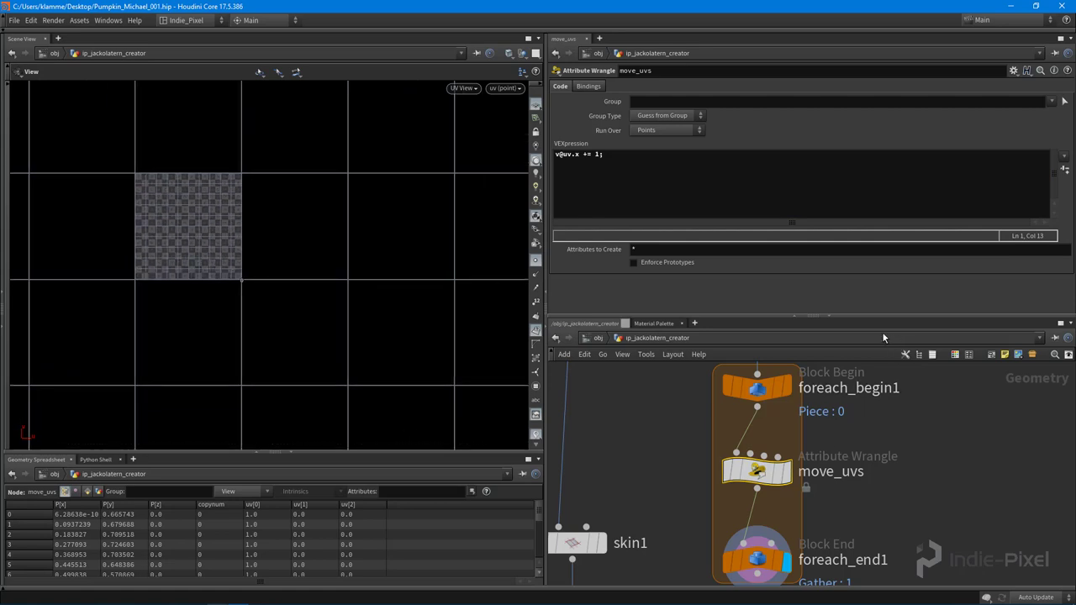
# - Set the Attribute Class of uvtexture1 to Point
pyautogui.moveTo(858, 316); pyautogui.dragTo(857, 159)
pyautogui.moveTo(666, 190); pyautogui.dragTo(693, 332, button='middle')
pyautogui.scroll(2, 693, 332)
pyautogui.click(687, 321)
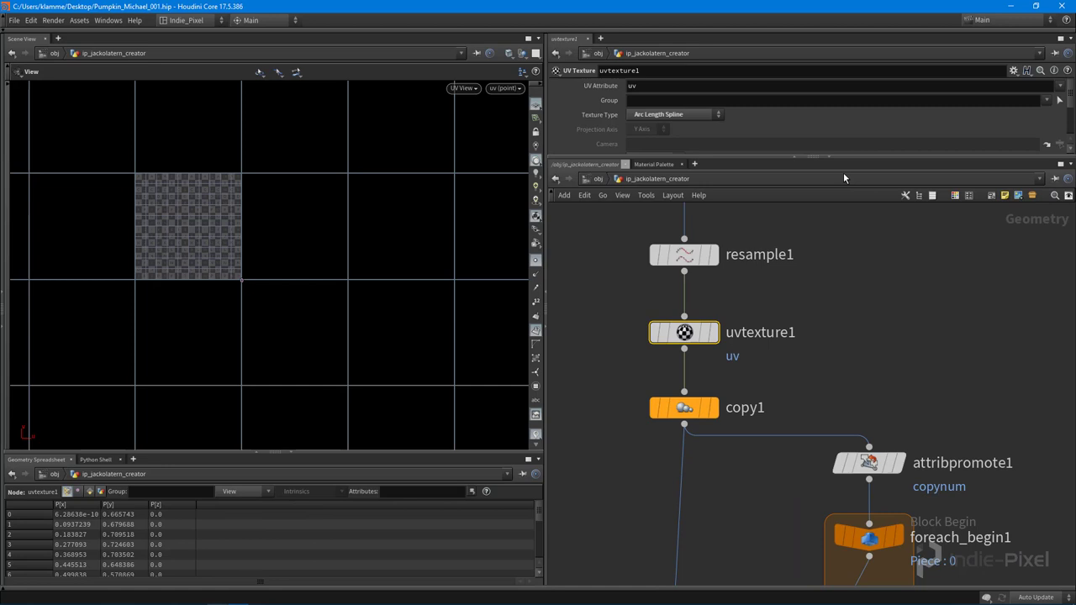
pyautogui.moveTo(846, 155); pyautogui.dragTo(846, 238)
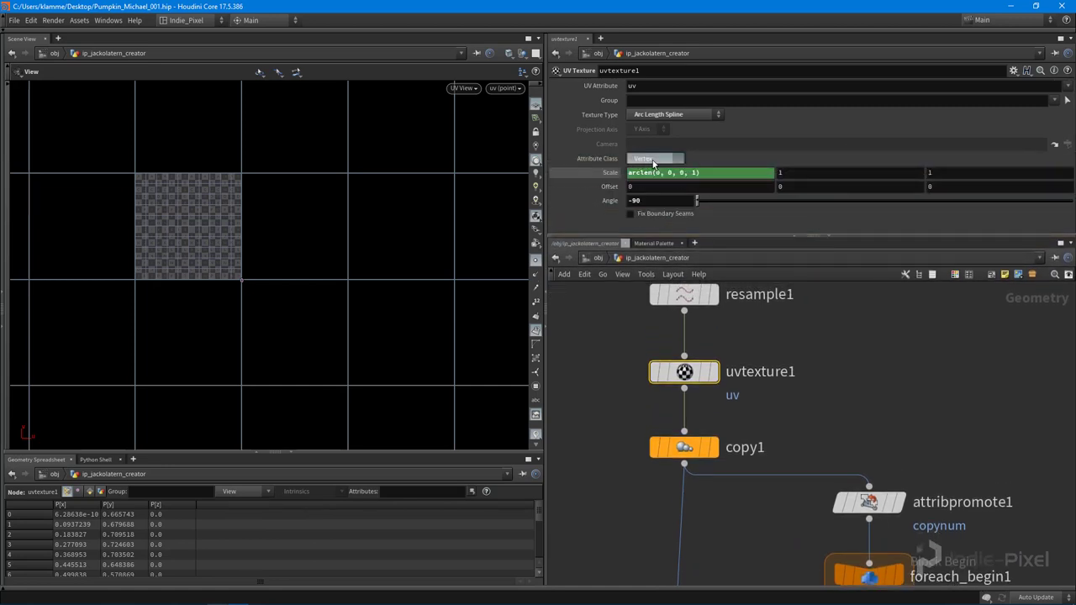
pyautogui.click(647, 158)
pyautogui.click(647, 175)
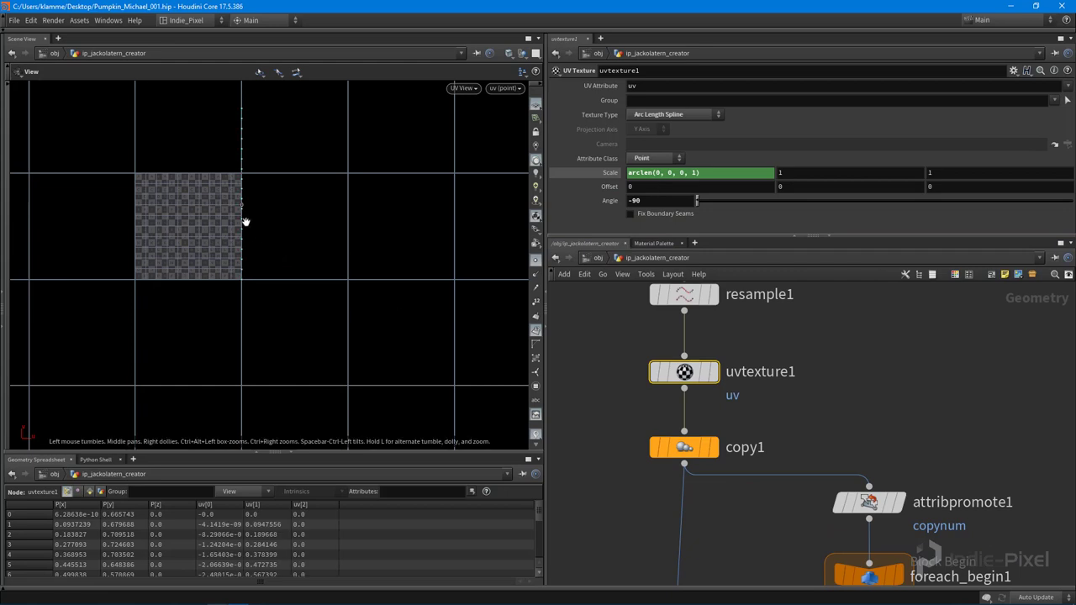
# - Select the move_uvs wrangle again and examine the shifted curve in the UV view
pyautogui.scroll(-1, 250, 233)
pyautogui.scroll(-4, 845, 460)
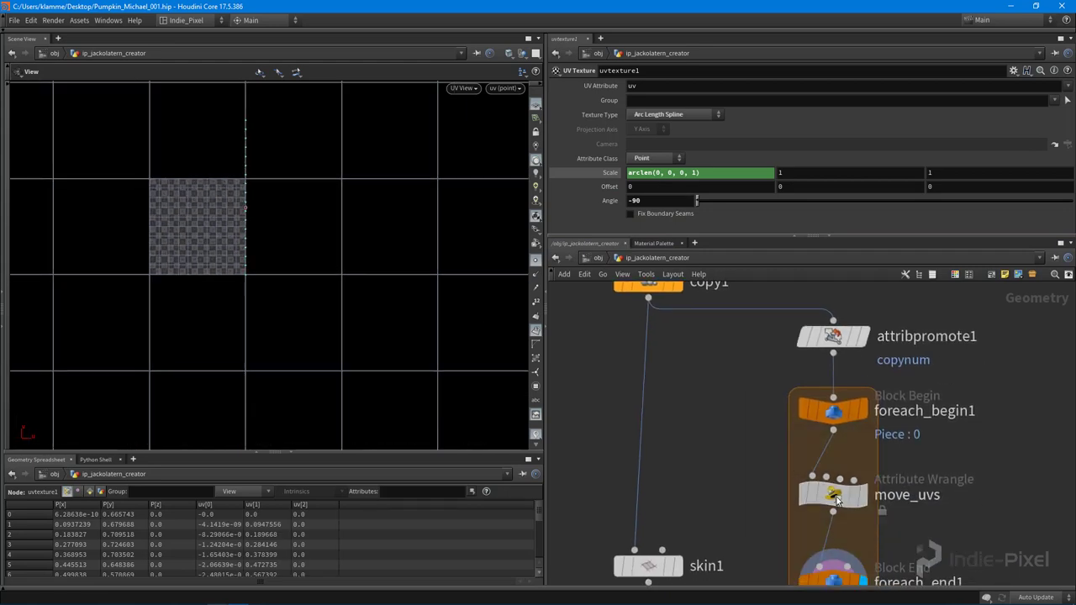
pyautogui.click(832, 494)
pyautogui.scroll(2, 273, 168)
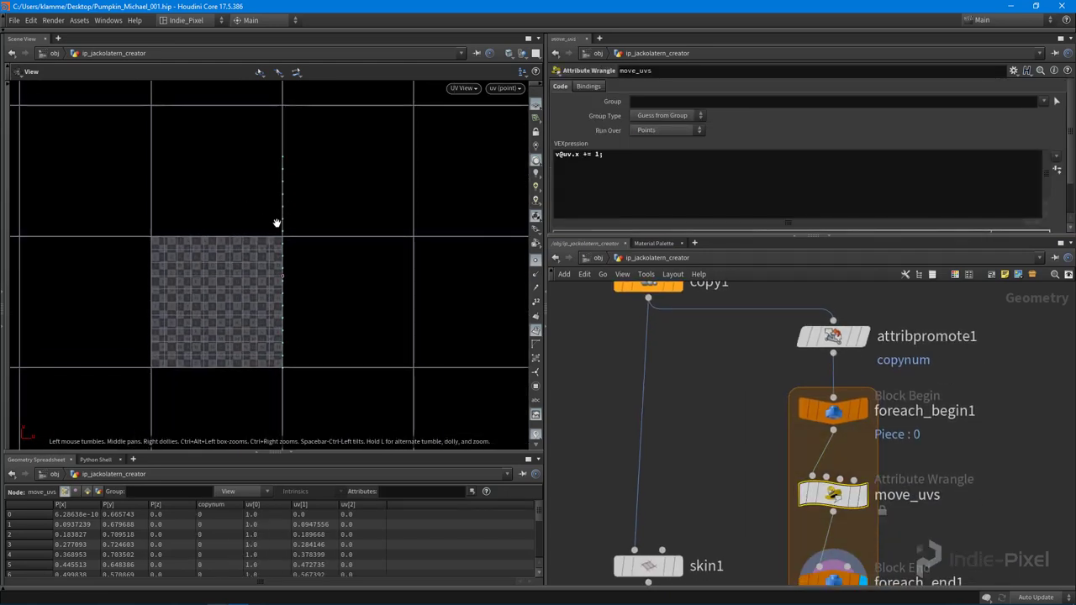
# - Change the UV offset in the move_uvs expression to 0.5 and check the curve's shift in the UV view
pyautogui.click(625, 156)
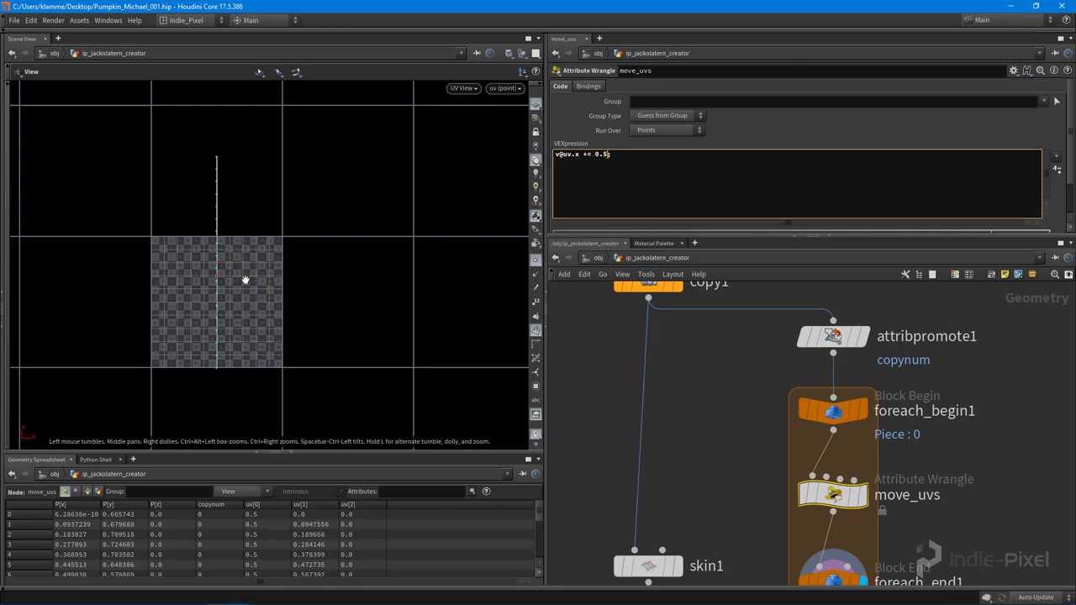
pyautogui.press('h')
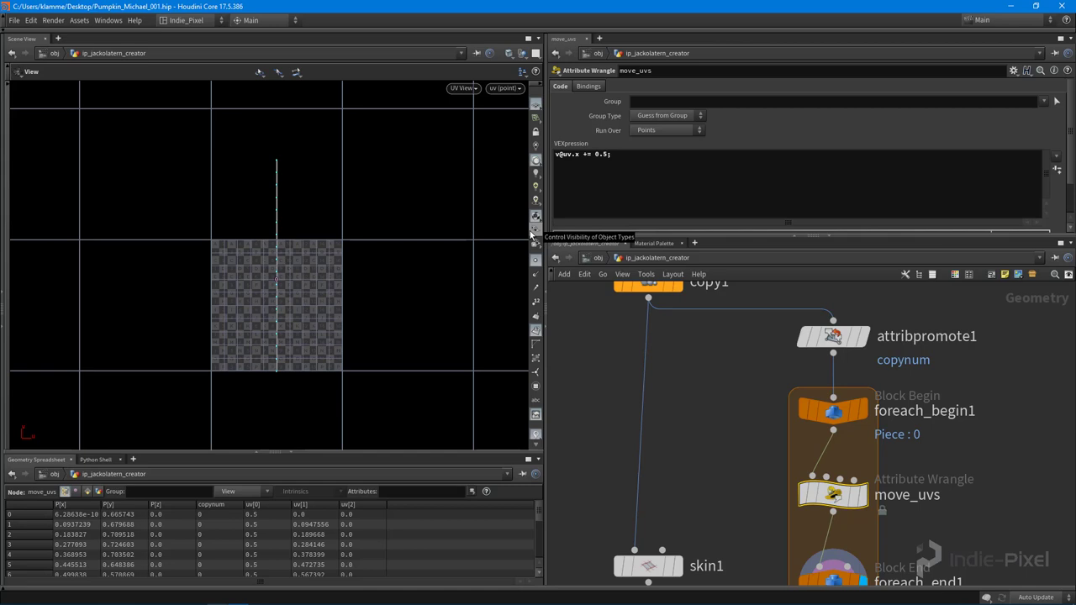
pyautogui.doubleClick(577, 154)
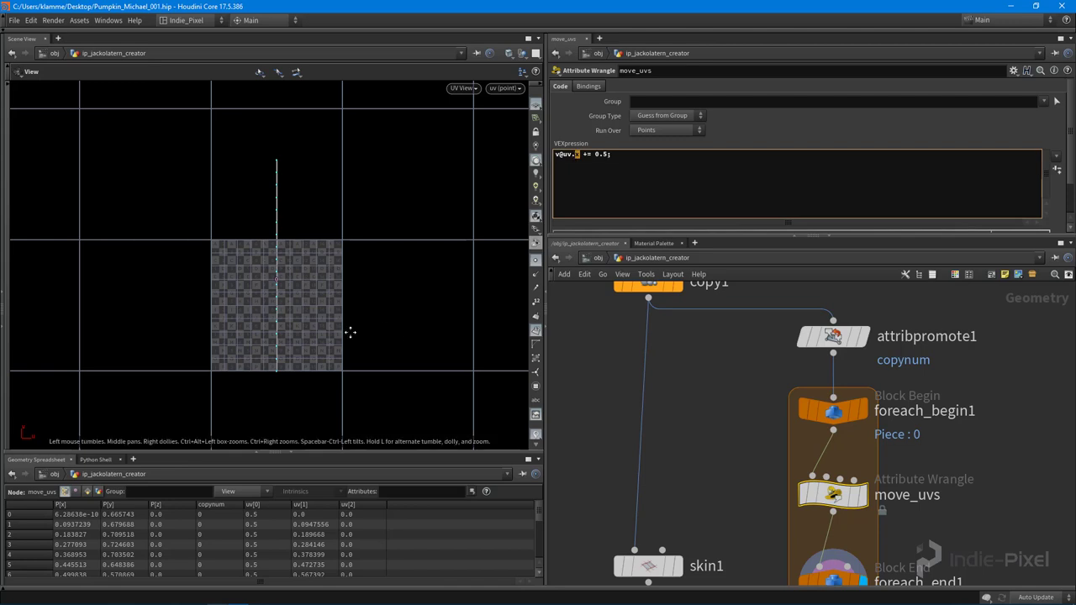
pyautogui.moveTo(348, 331); pyautogui.dragTo(291, 325, button='middle')
pyautogui.scroll(1, 290, 324)
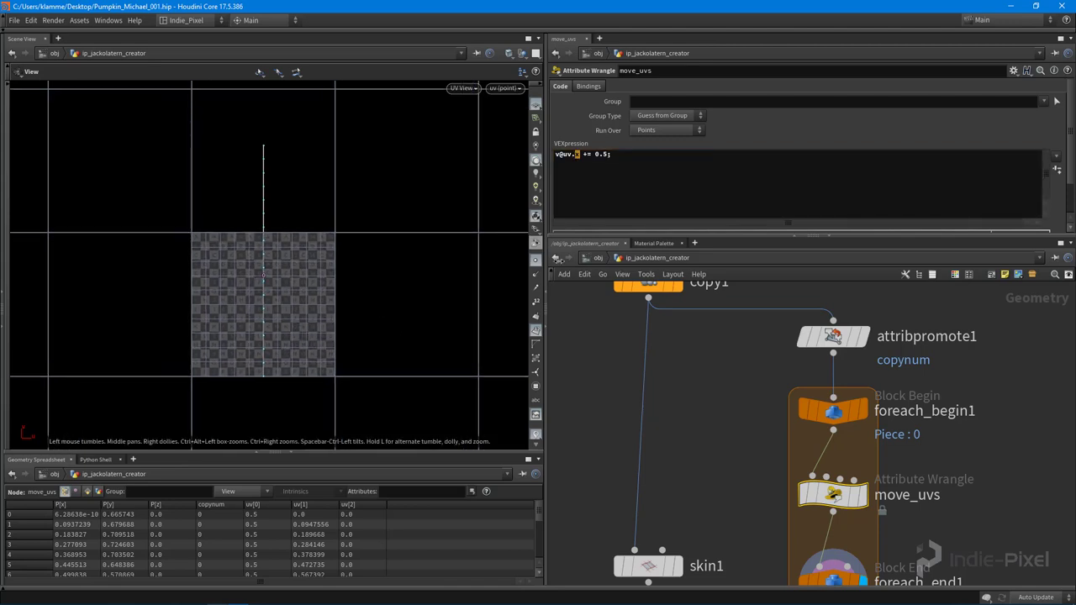
pyautogui.click(658, 162)
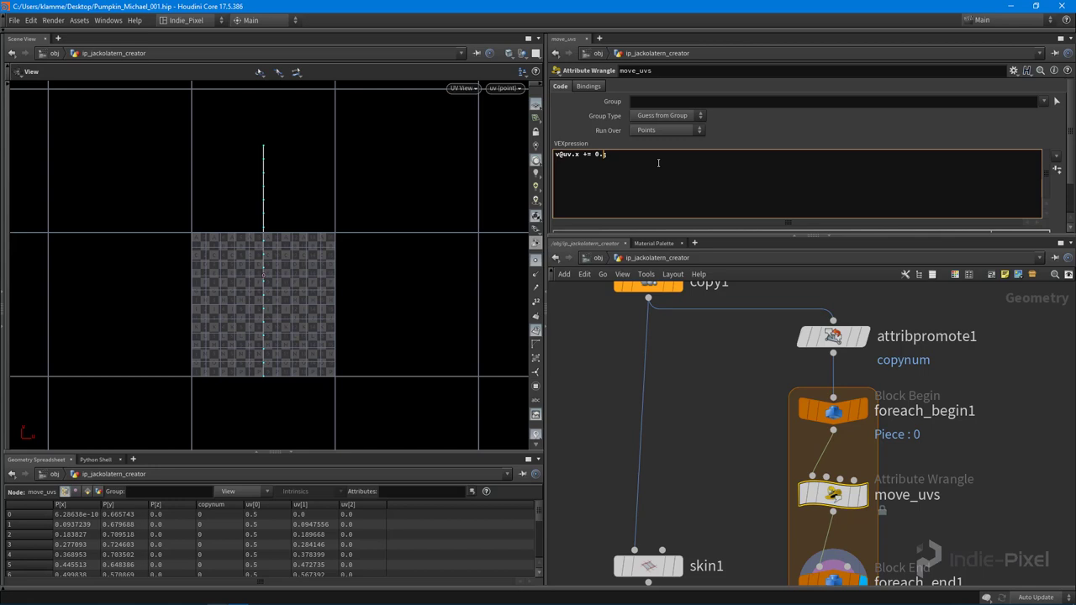
pyautogui.press('BackSpace')
pyautogui.press('BackSpace')
pyautogui.write('i@copynum')
pyautogui.press('BackSpace')
pyautogui.press('BackSpace')
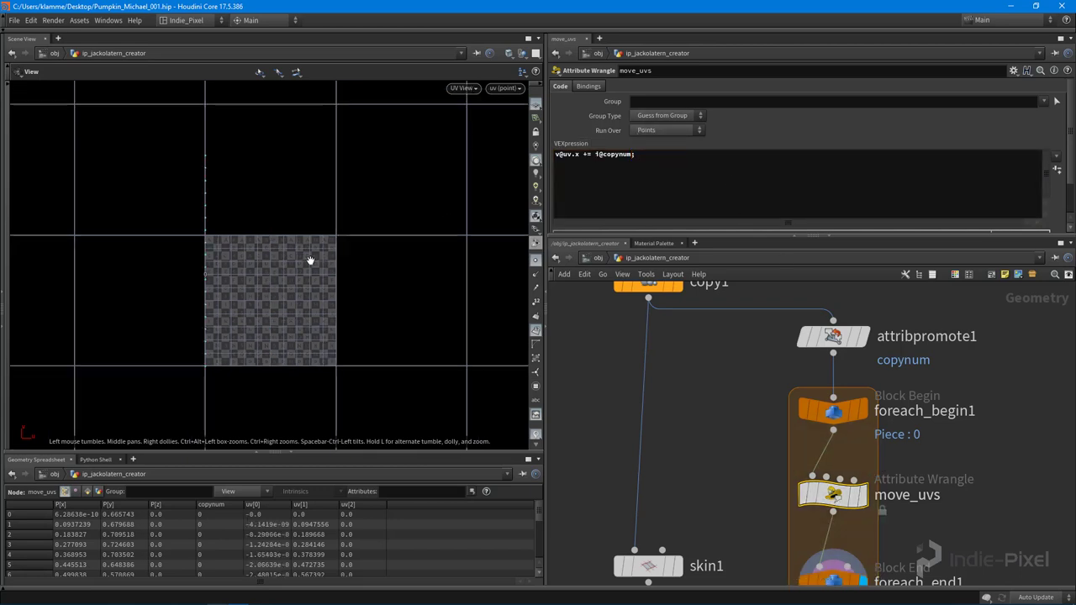
# - Switch the viewport to perspective and examine the curve together with foreach_begin1, move_uvs and foreach_end1
pyautogui.hotkey('space', '1')
pyautogui.moveTo(312, 252); pyautogui.dragTo(242, 164)
pyautogui.scroll(-2, 976, 404)
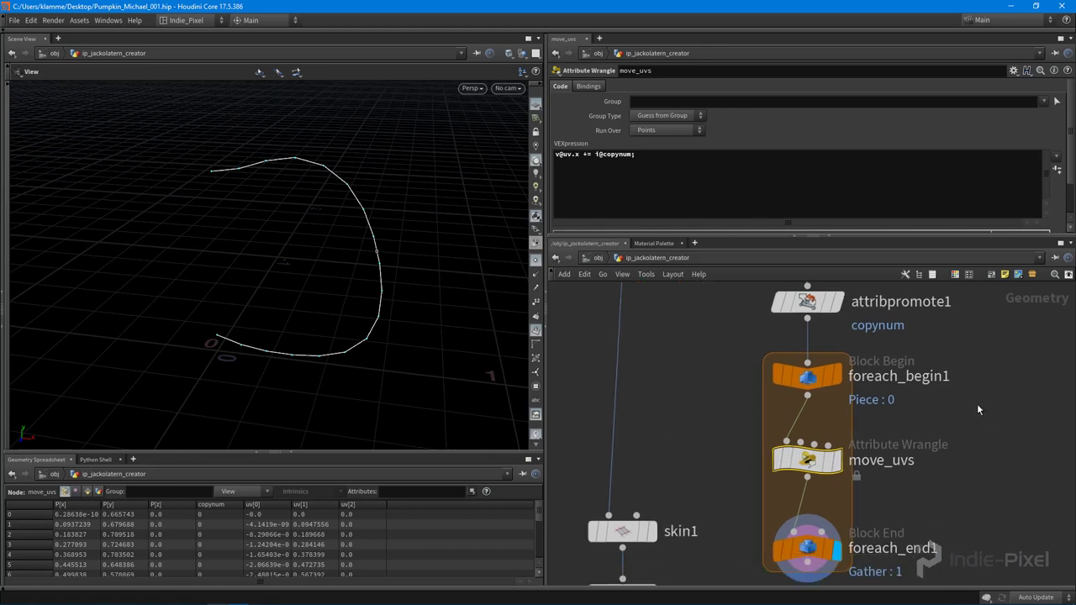
pyautogui.moveTo(752, 354); pyautogui.dragTo(898, 566)
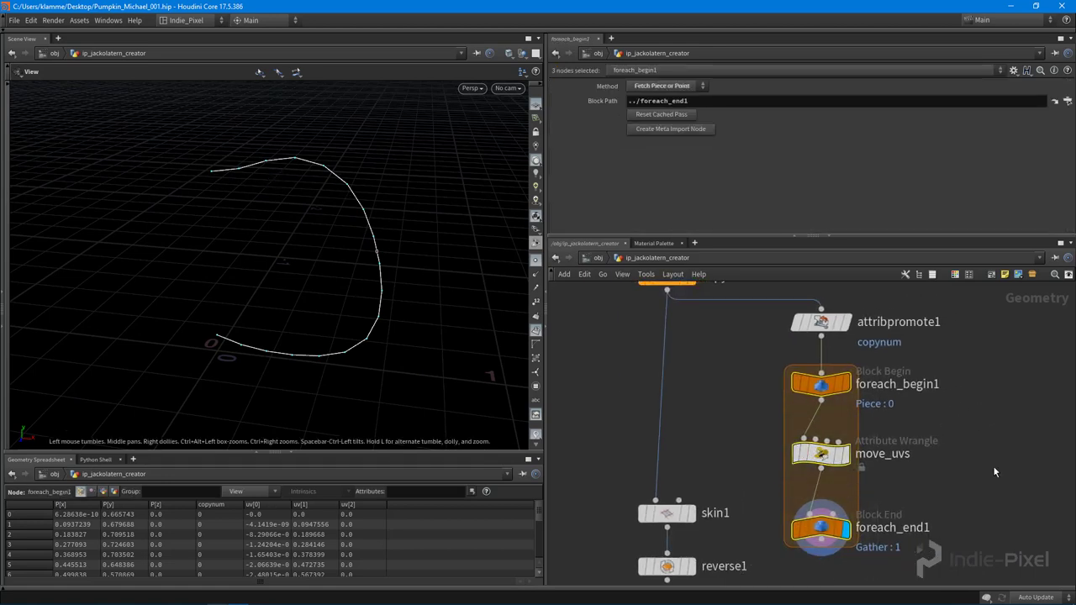
pyautogui.click(814, 454)
pyautogui.click(820, 527)
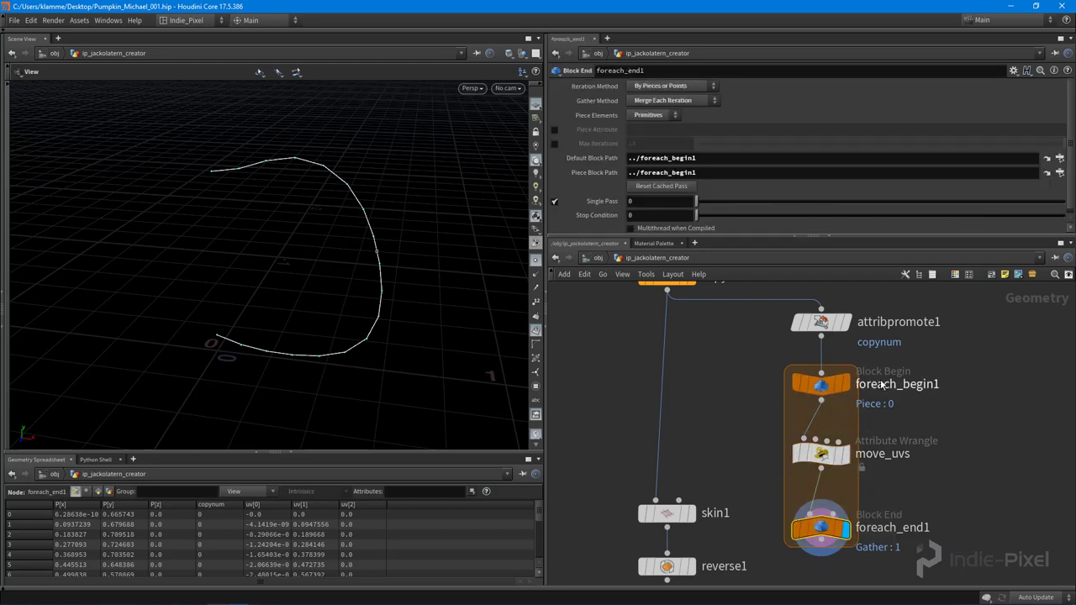
pyautogui.click(820, 384)
pyautogui.moveTo(748, 435); pyautogui.dragTo(868, 482)
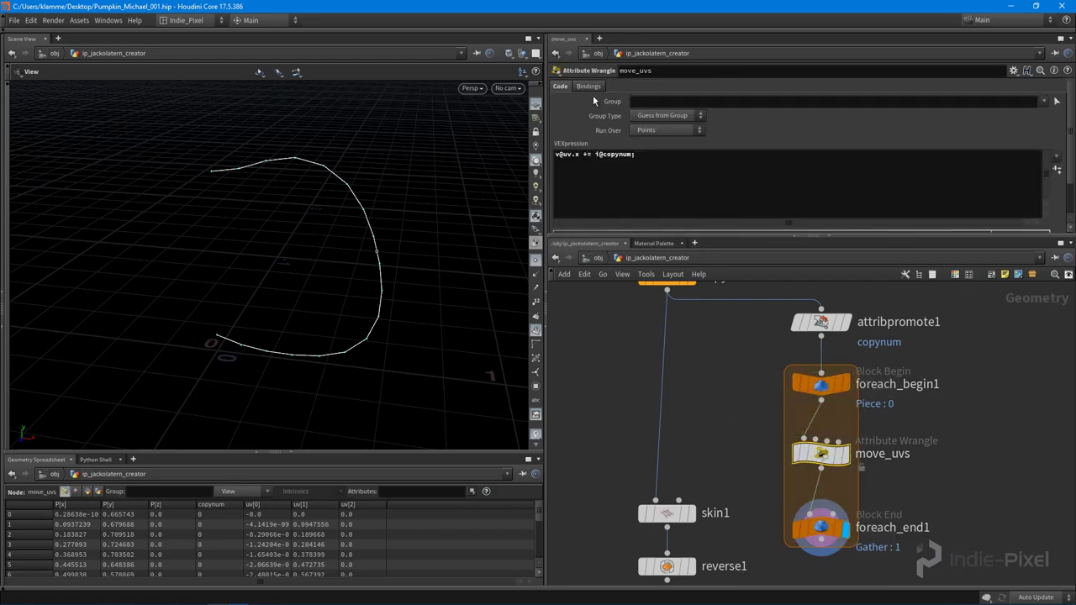
pyautogui.moveTo(243, 205); pyautogui.dragTo(233, 168)
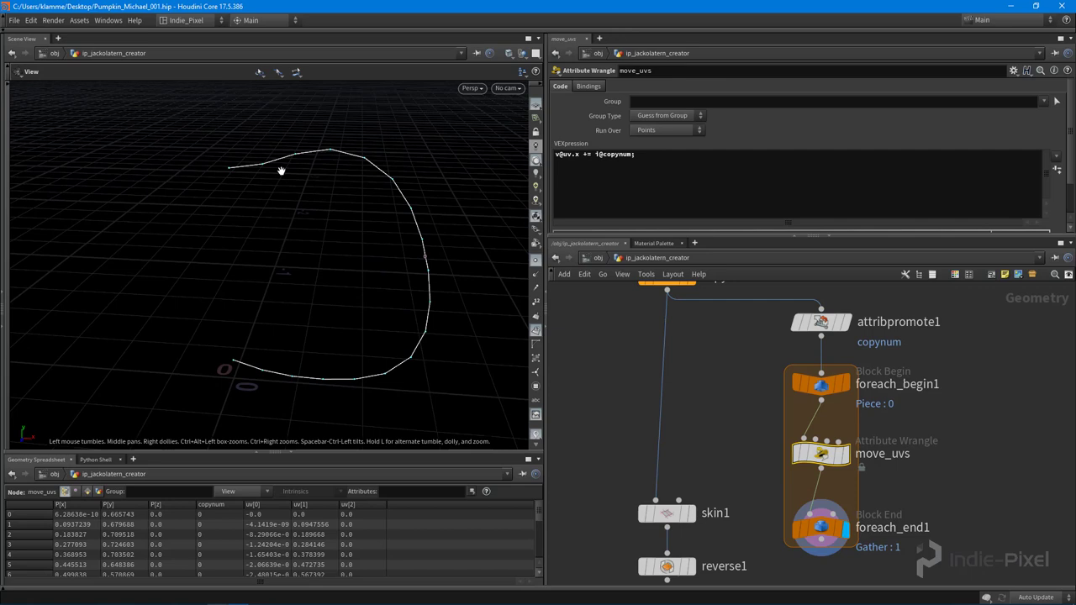
# - Add a division sign after i@copynum in the move_uvs expression and check copy1's Total Number parameter
pyautogui.moveTo(634, 153); pyautogui.dragTo(593, 154)
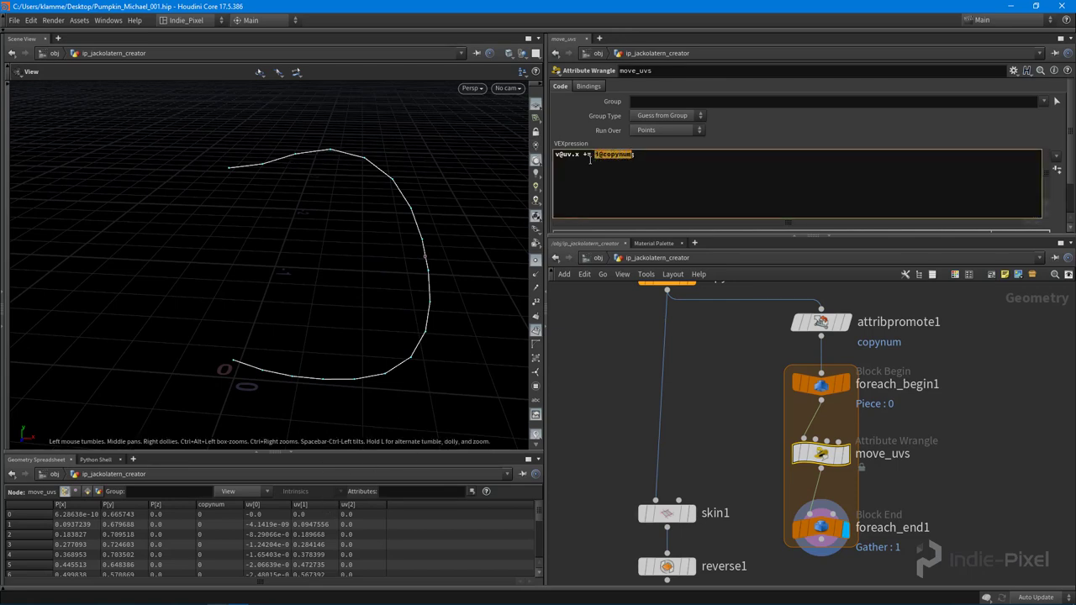
pyautogui.click(628, 190)
pyautogui.scroll(-4, 221, 521)
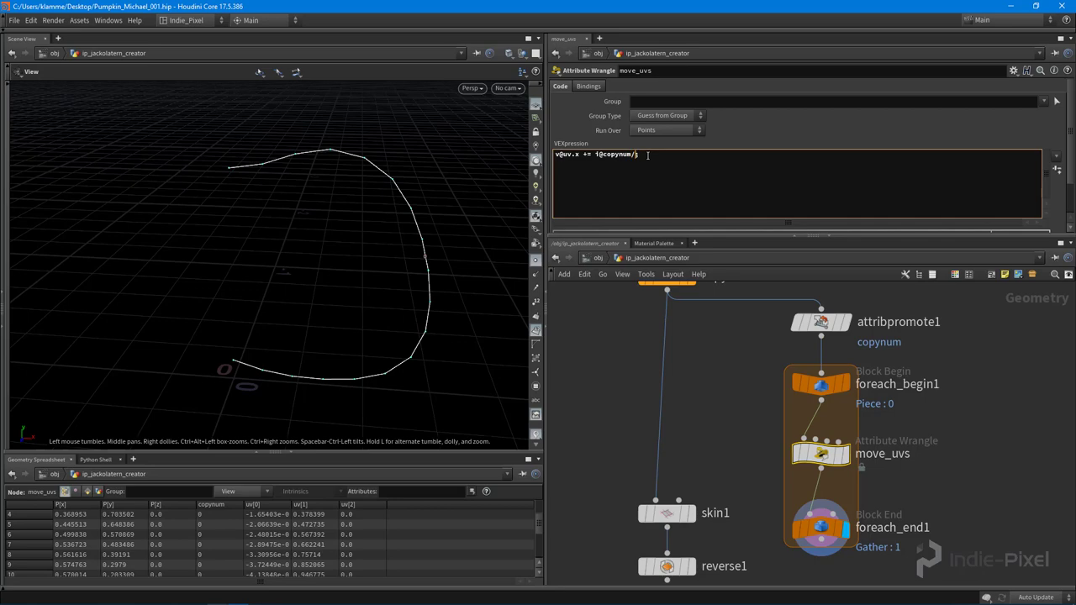
pyautogui.moveTo(711, 345); pyautogui.dragTo(715, 414, button='middle')
pyautogui.click(671, 349)
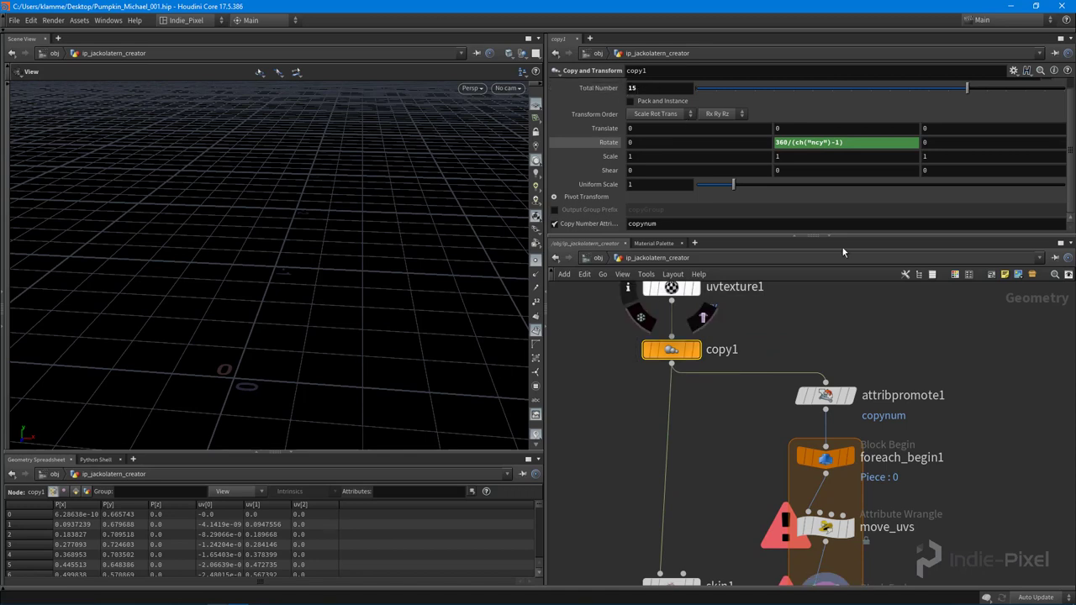
pyautogui.moveTo(849, 403); pyautogui.dragTo(835, 341, button='middle')
pyautogui.click(812, 464)
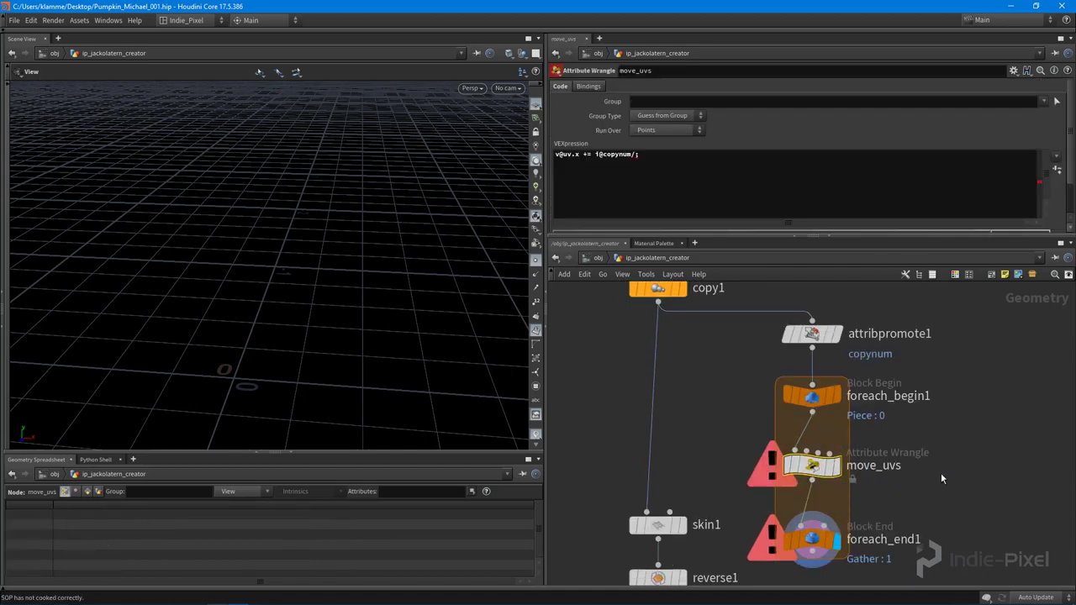
# - Complete the move_uvs expression with the divisor chi("totalcopies")
pyautogui.click(666, 153)
pyautogui.write('chi()')
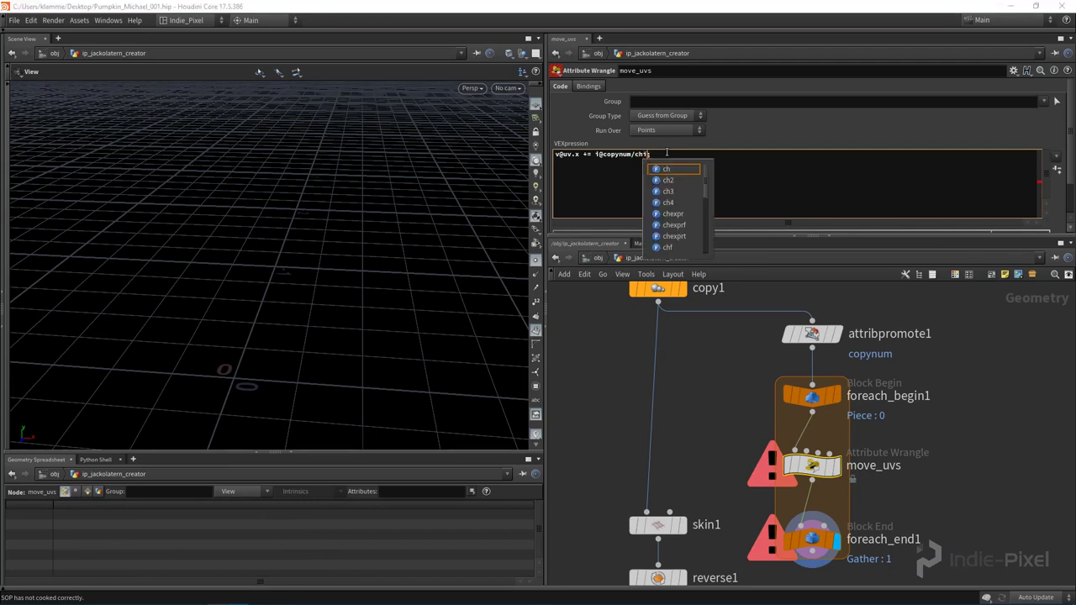
pyautogui.write('"')
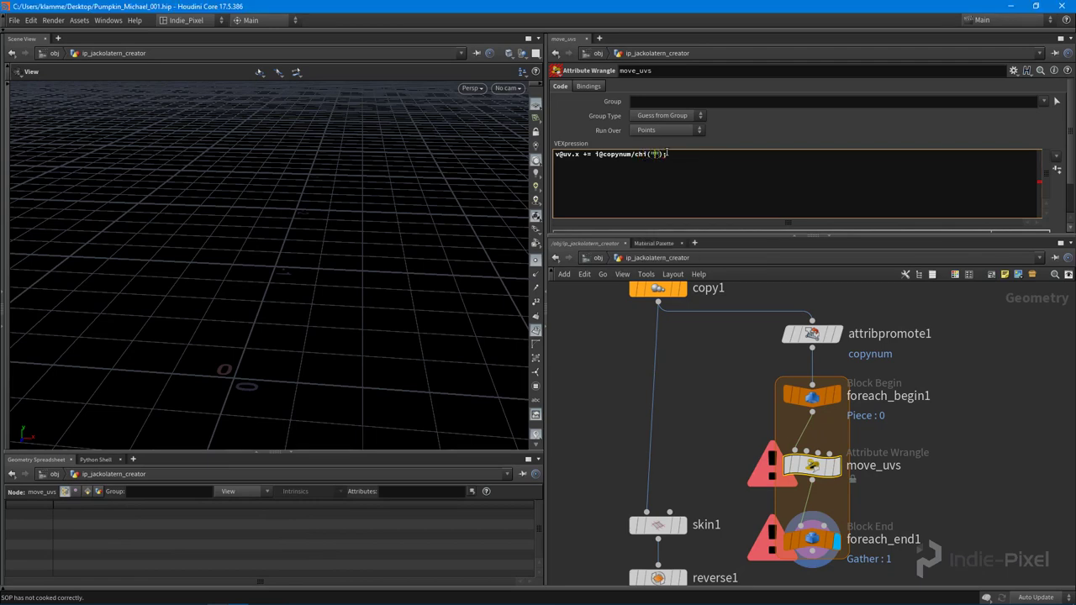
pyautogui.write('totalcopies')
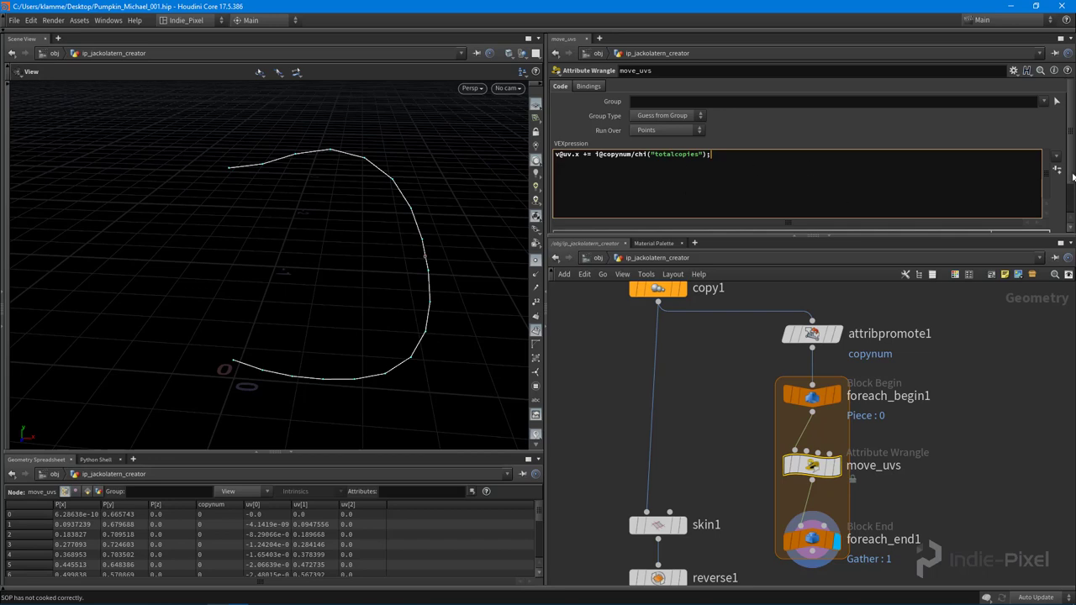
pyautogui.scroll(-2, 1058, 168)
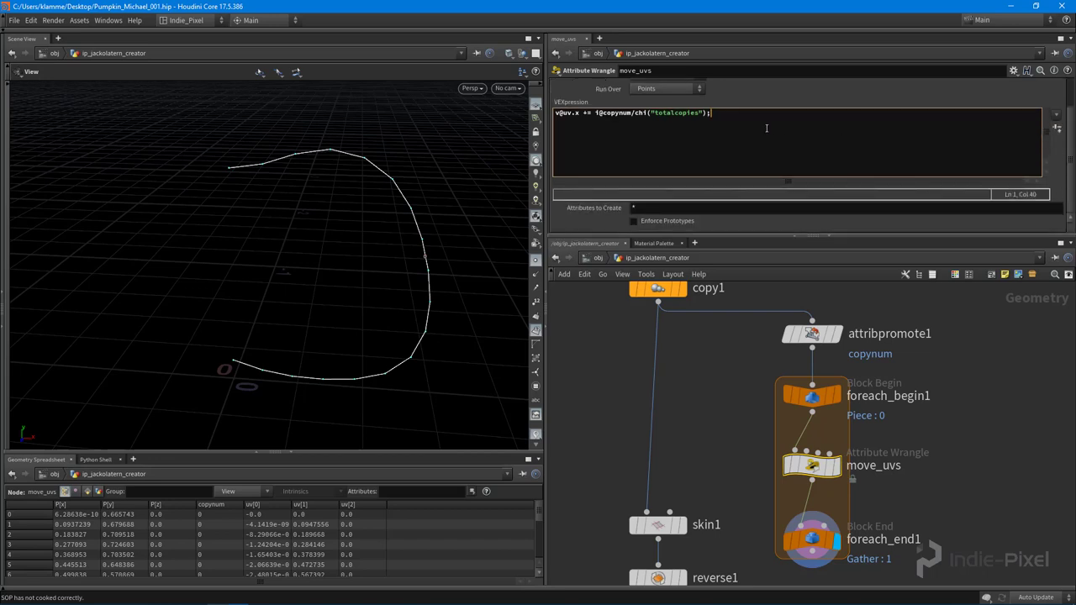
# - Create the spare Totalcopies parameter from the chi call in move_uvs and enlarge the parameter pane to show it
pyautogui.moveTo(647, 112); pyautogui.dragTo(634, 114)
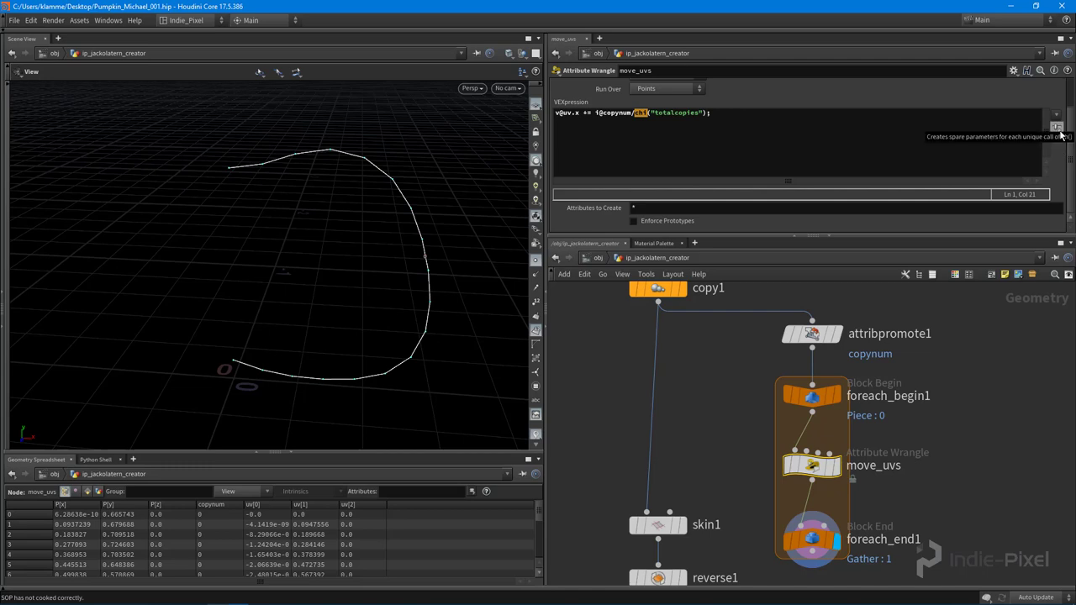
pyautogui.click(1056, 127)
pyautogui.moveTo(933, 237); pyautogui.dragTo(932, 317)
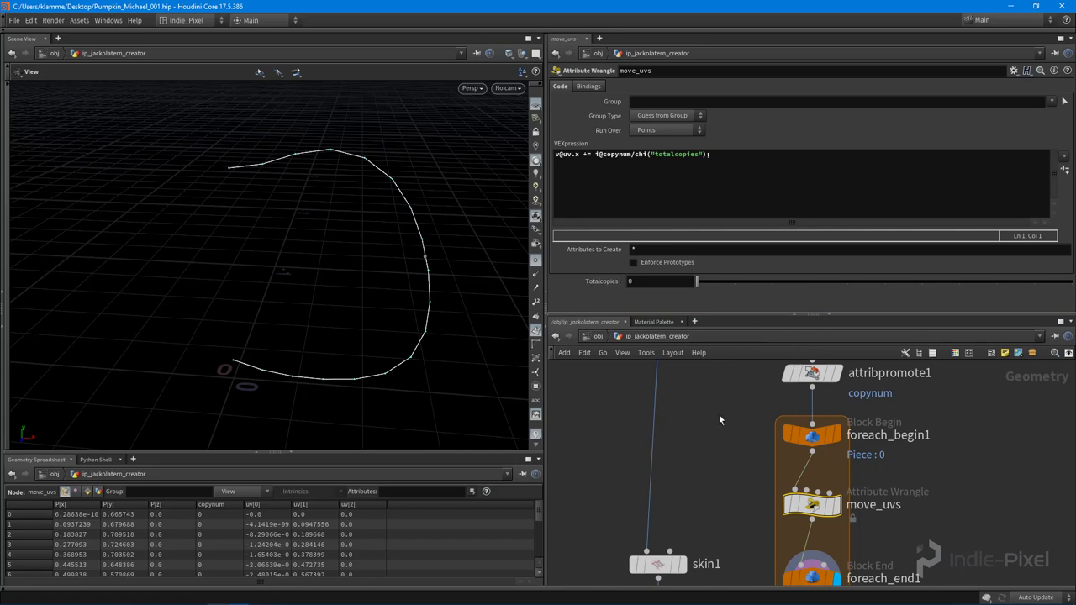
# - Link move_uvs's Totalcopies to copy1's Total Number by copying the parameter and pasting it as a relative reference
pyautogui.moveTo(719, 413); pyautogui.dragTo(713, 460, button='middle')
pyautogui.click(666, 404)
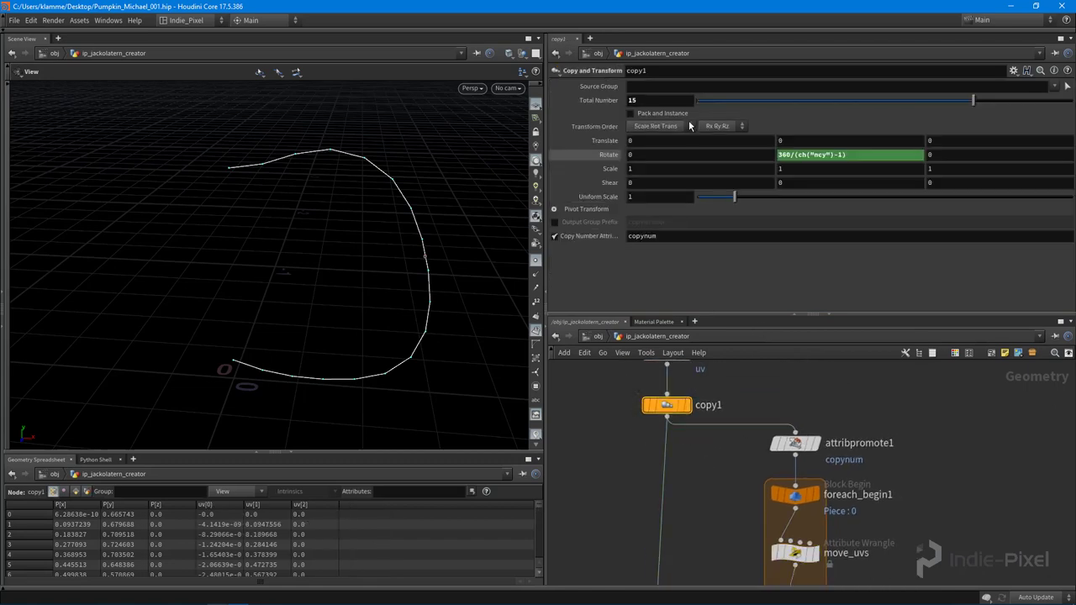
pyautogui.rightClick(650, 100)
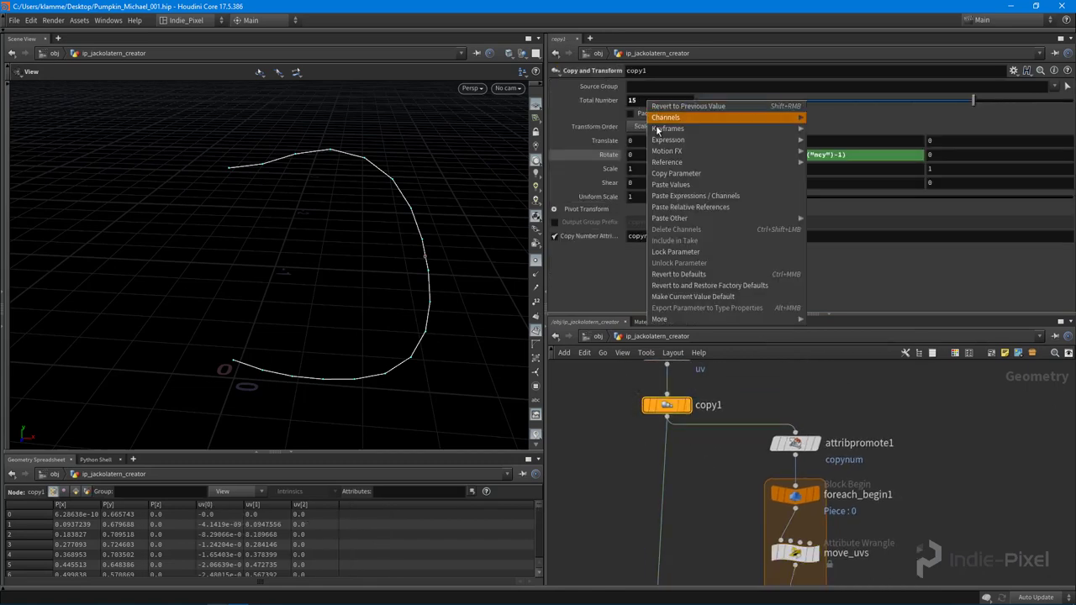
pyautogui.click(683, 174)
pyautogui.moveTo(850, 516); pyautogui.dragTo(840, 447, button='middle')
pyautogui.click(784, 483)
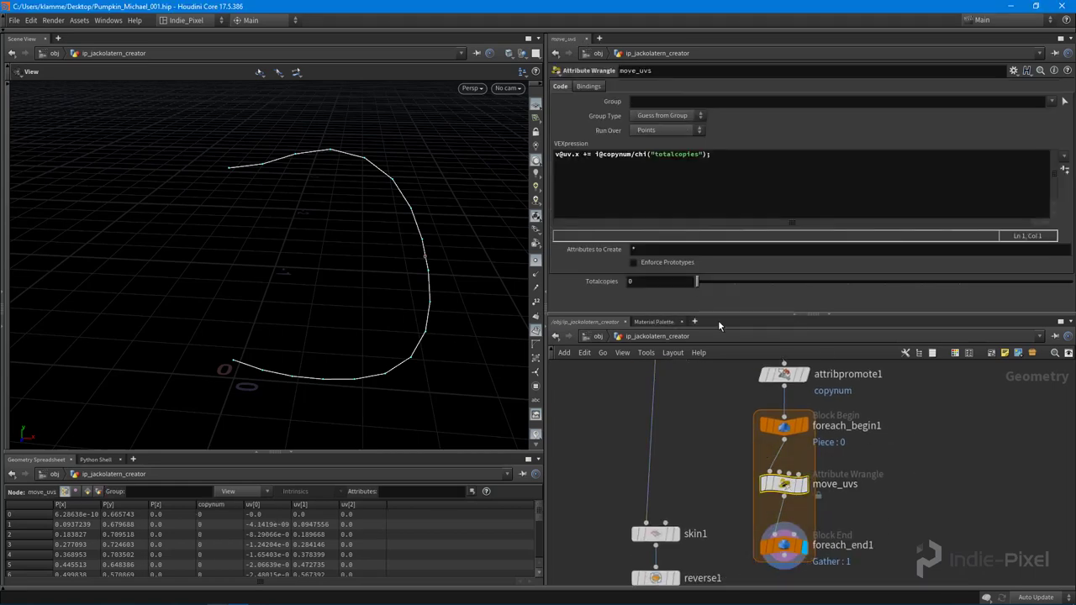
pyautogui.rightClick(630, 281)
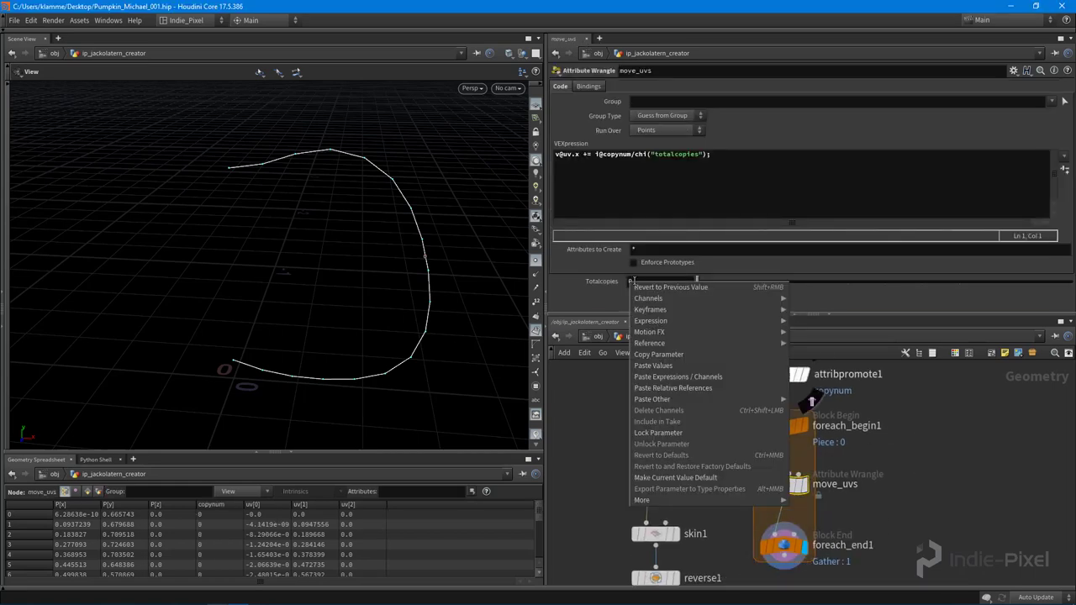
pyautogui.click(691, 390)
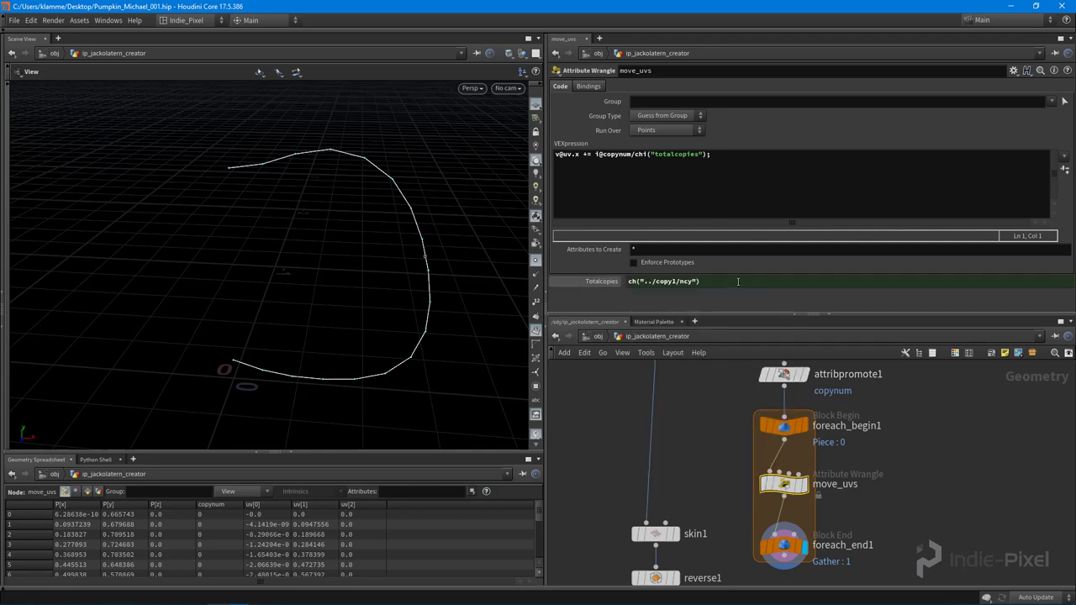
# - Switch the viewport to the UV view and set the Single Pass of foreach_end1 to 2
pyautogui.press('i')
pyautogui.press('u')
pyautogui.hotkey('space', '5')
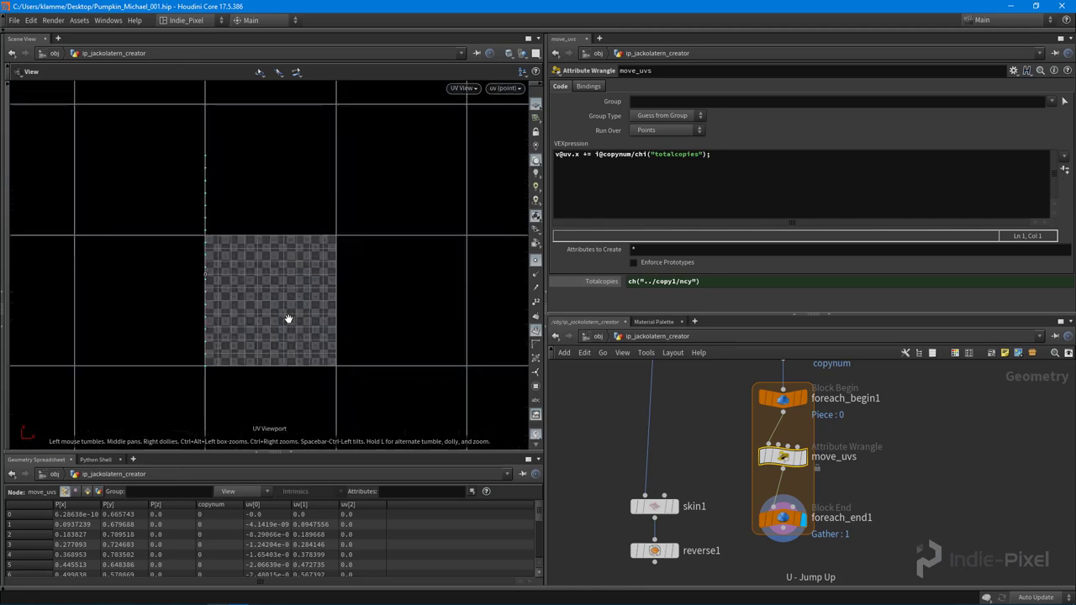
pyautogui.click(779, 519)
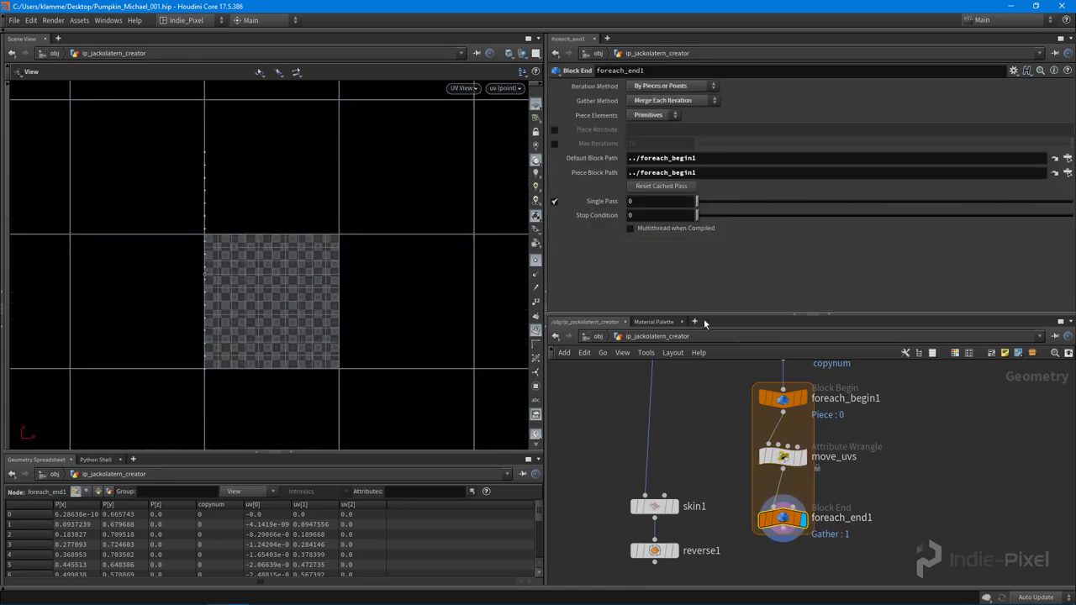
pyautogui.moveTo(711, 202)
pyautogui.mouseDown()
pyautogui.moveTo(966, 210)
pyautogui.moveTo(702, 213)
pyautogui.mouseUp()
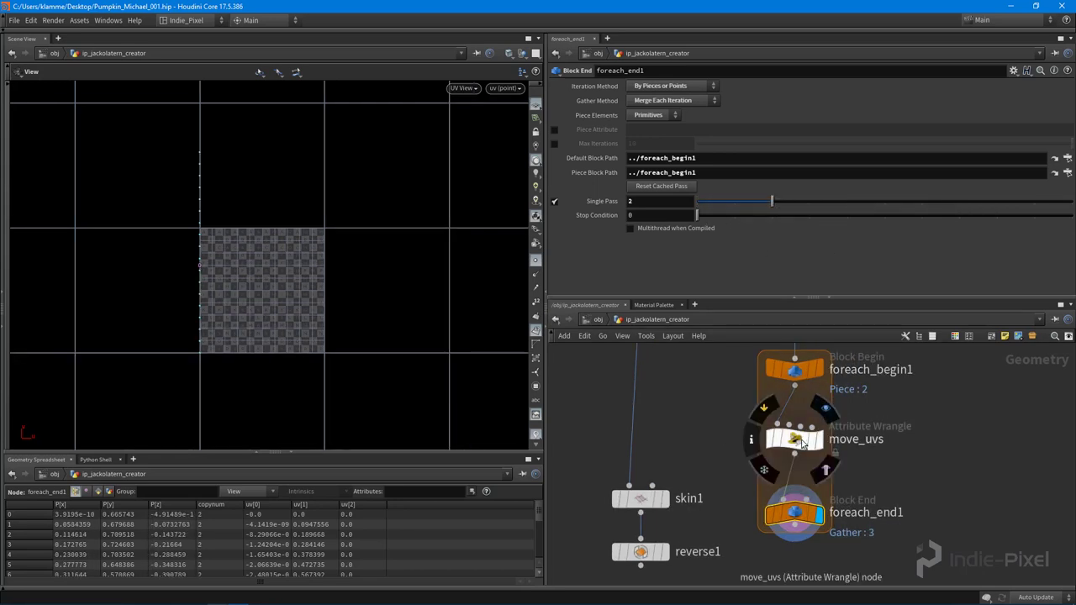
pyautogui.click(794, 438)
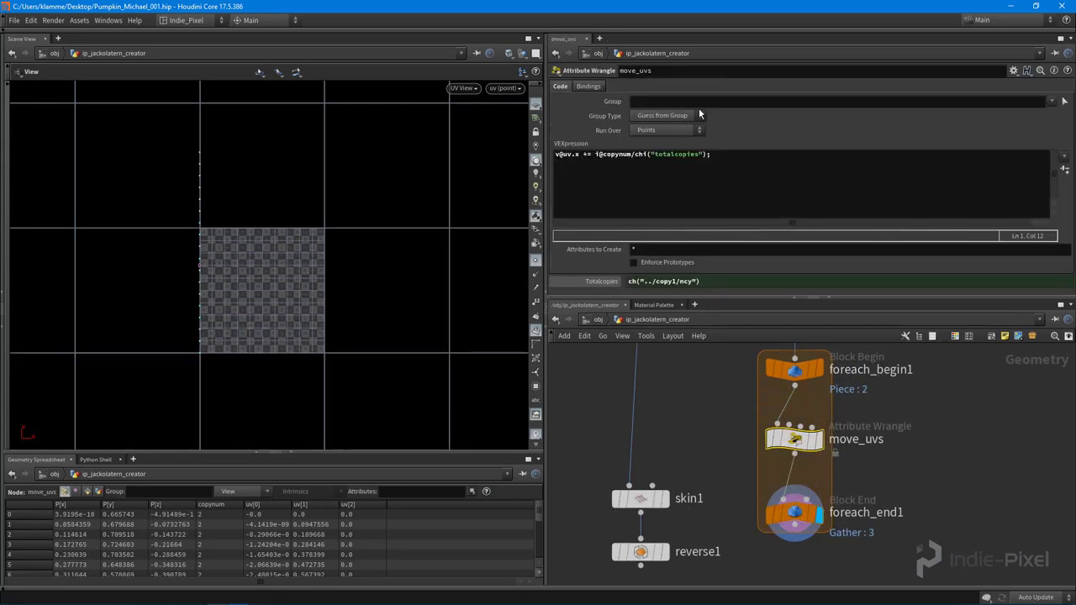
pyautogui.click(596, 154)
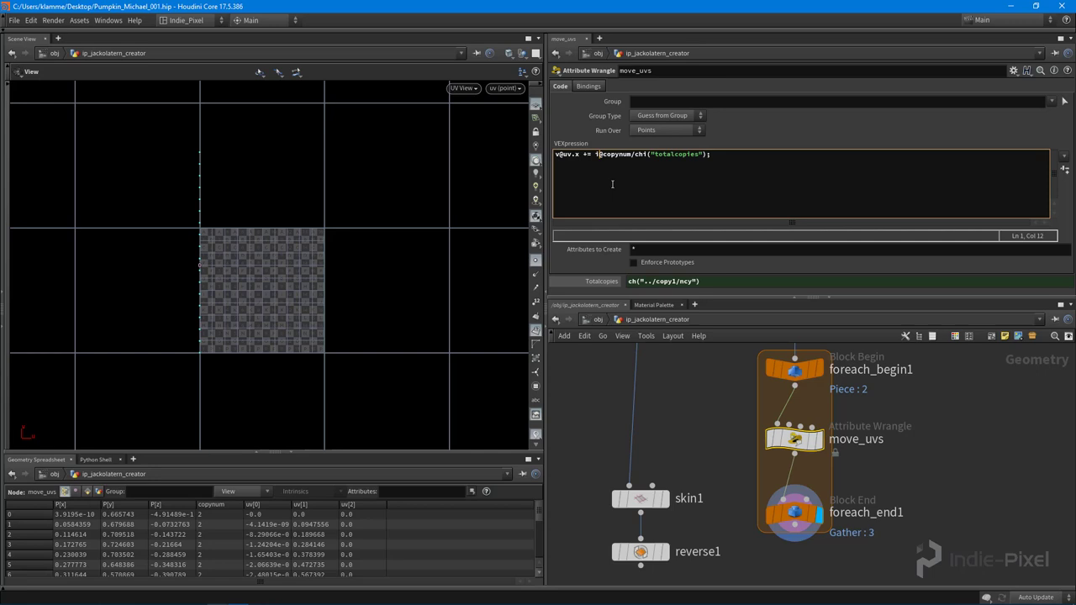
pyautogui.press('BackSpace')
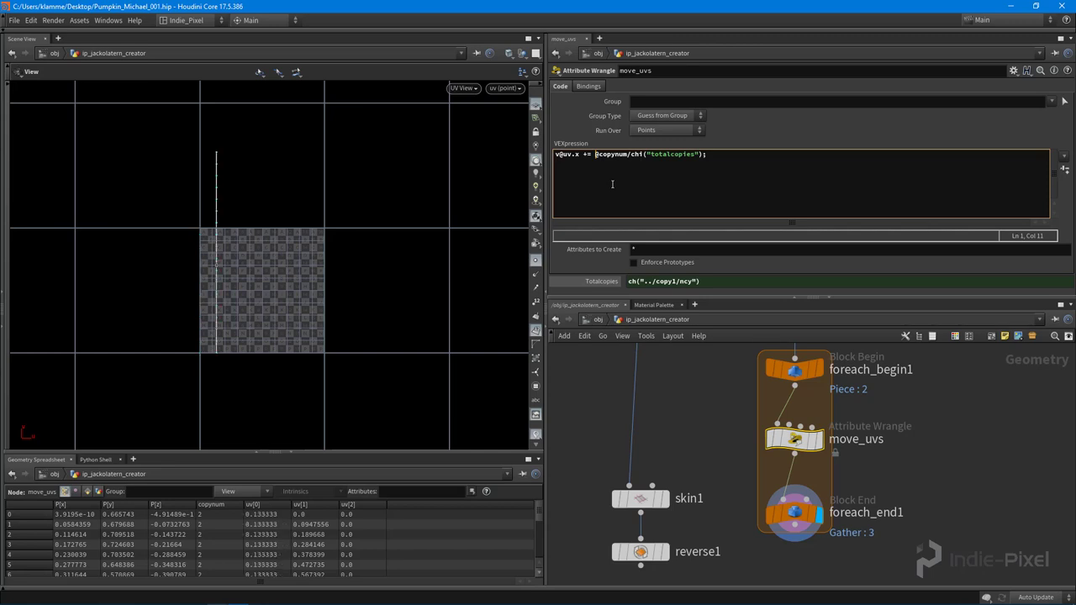
# - Set the Single Pass of foreach_end1 to 4 to check the UV shift, and select the copy1 node
pyautogui.click(790, 512)
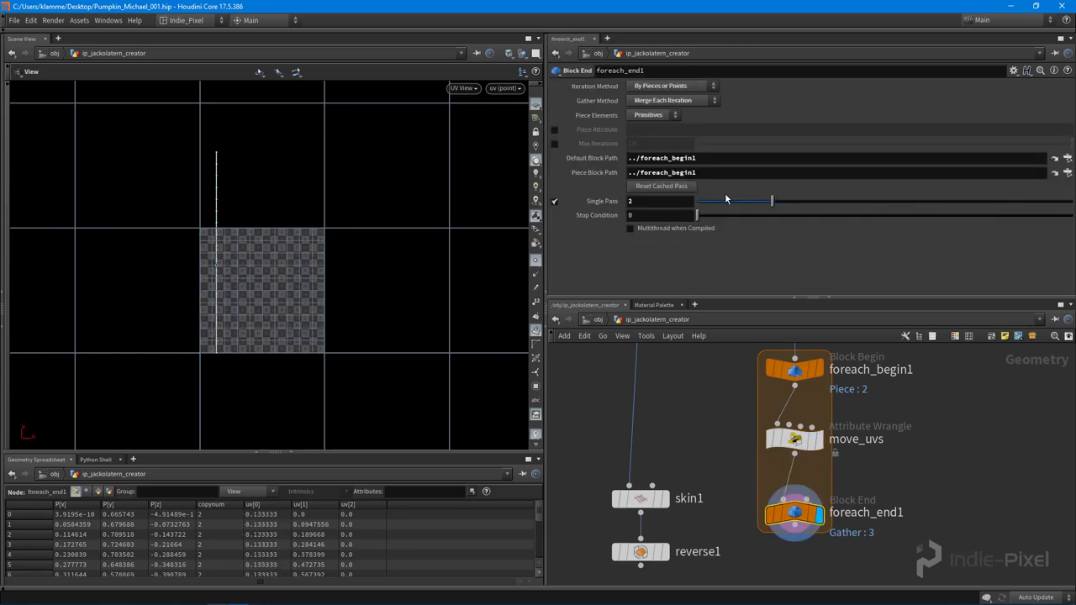
pyautogui.moveTo(774, 203); pyautogui.dragTo(838, 211)
pyautogui.moveTo(739, 395); pyautogui.dragTo(790, 479, button='middle')
pyautogui.scroll(-3, 730, 431)
pyautogui.scroll(5, 730, 431)
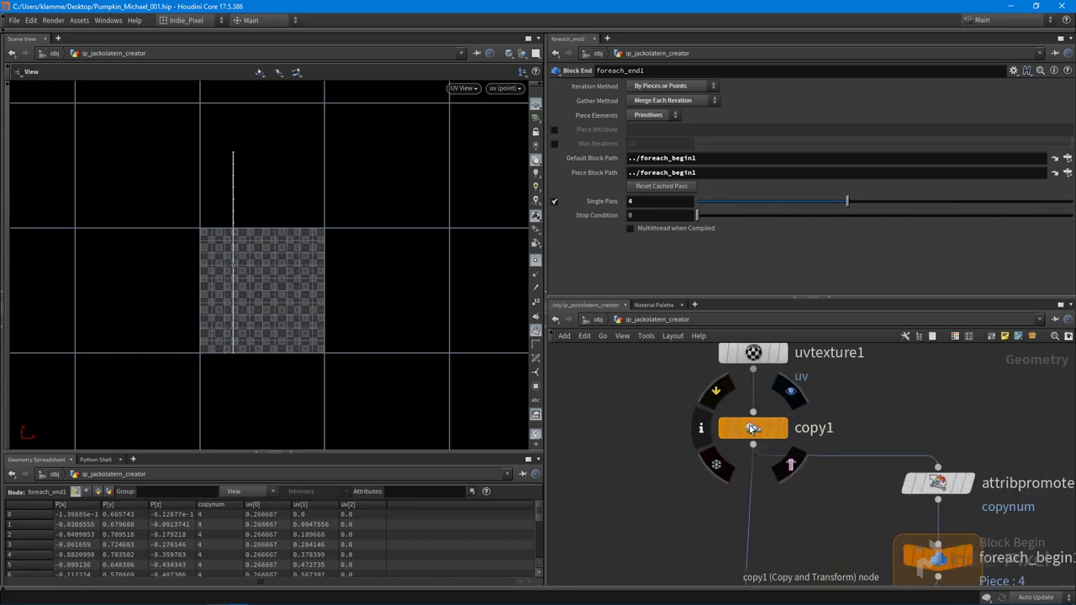
pyautogui.click(753, 428)
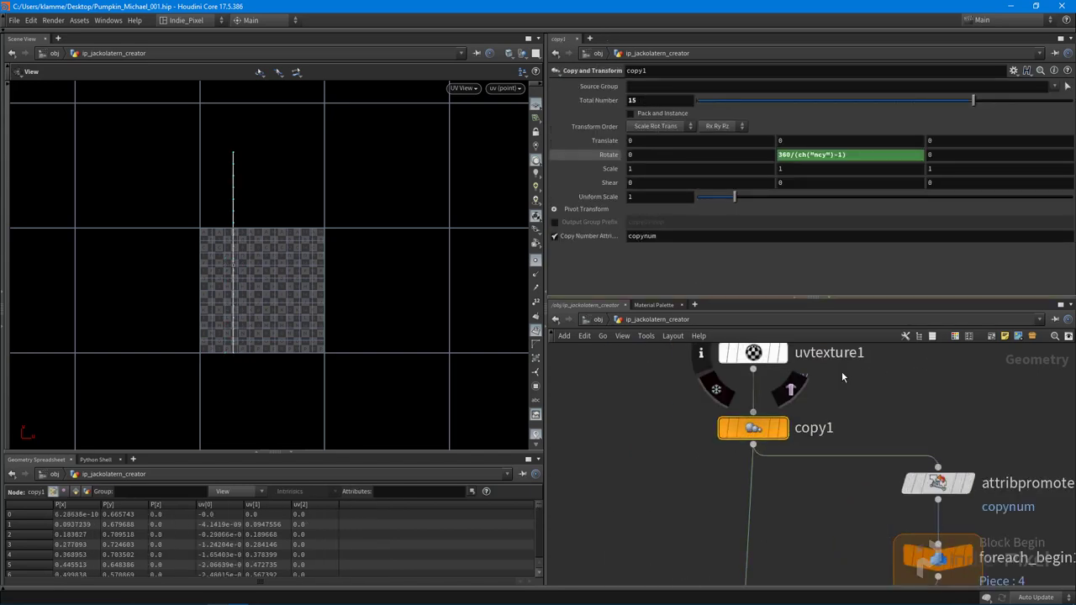
# - Switch the viewport to perspective and set the Single Pass of foreach_end1 to 14 to isolate the last copied curve
pyautogui.moveTo(800, 505); pyautogui.dragTo(720, 387, button='middle')
pyautogui.scroll(-2, 713, 396)
pyautogui.click(803, 486)
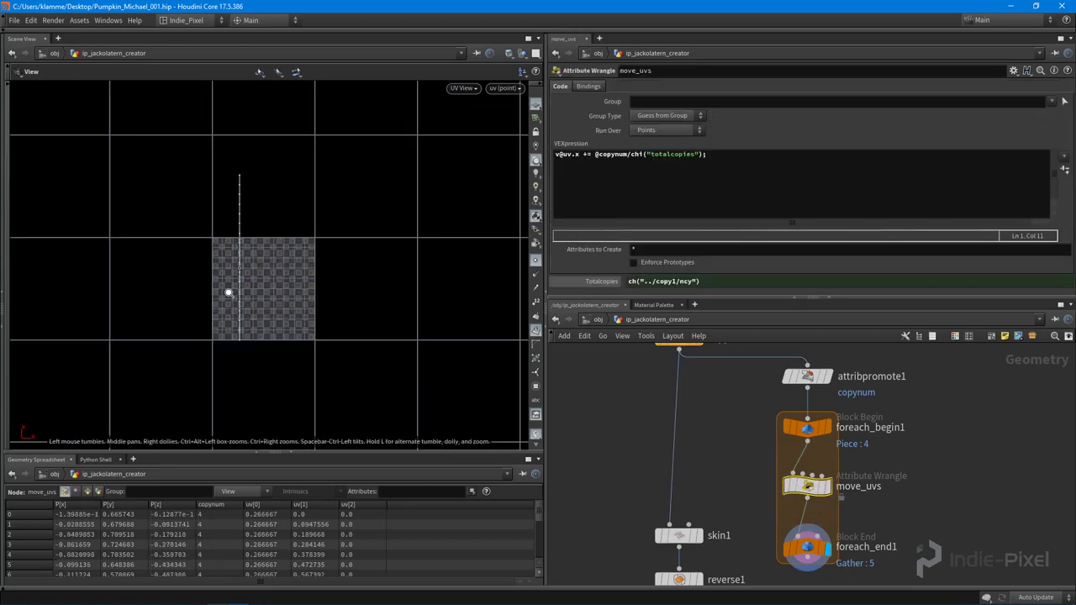
pyautogui.hotkey('space', '1')
pyautogui.click(802, 546)
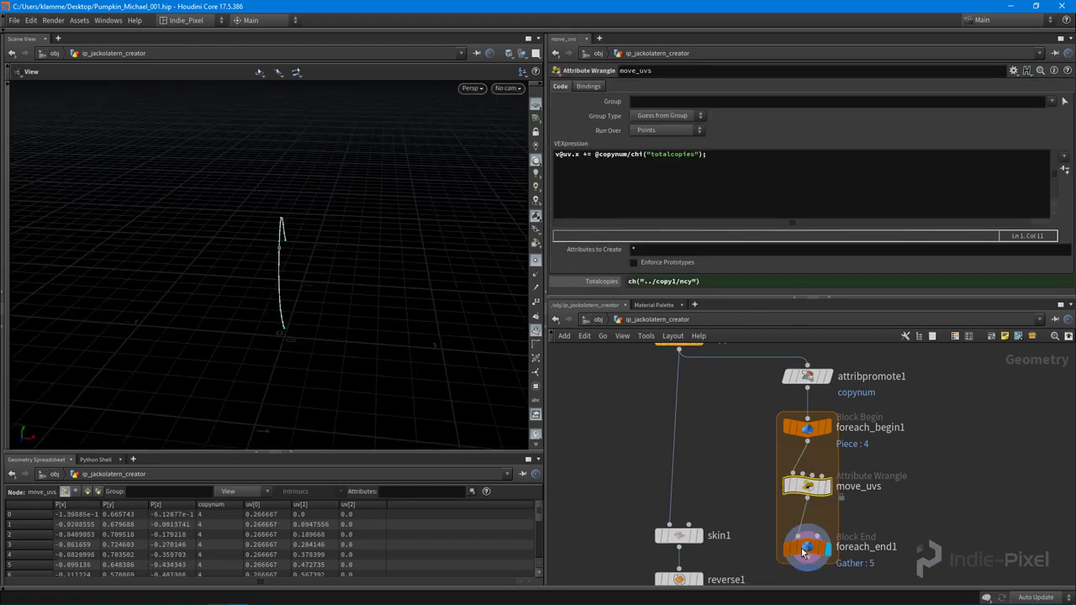
pyautogui.click(639, 202)
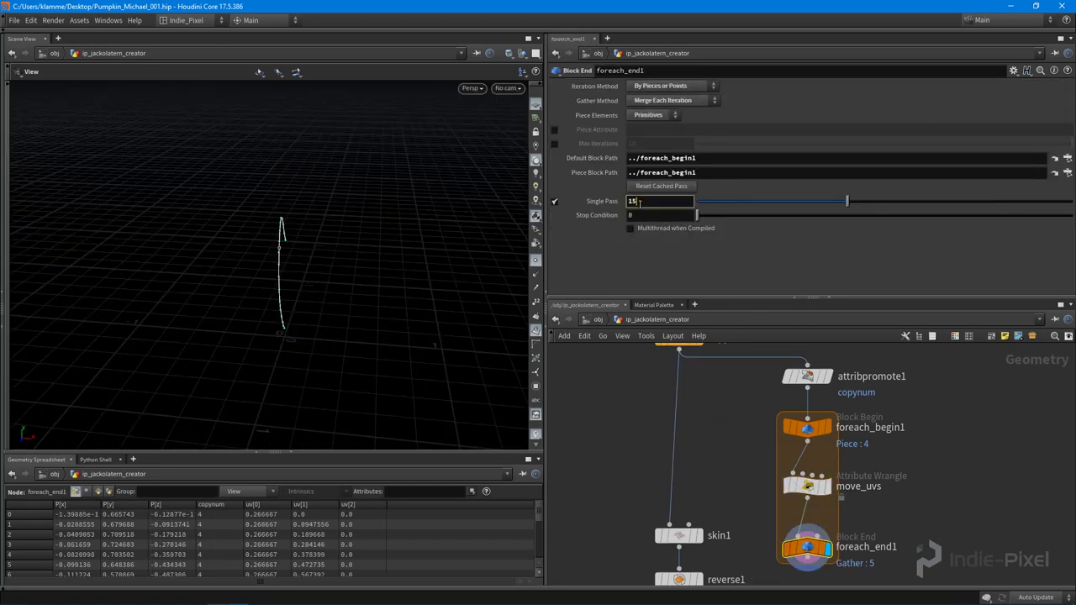
pyautogui.write('14')
pyautogui.press('Return')
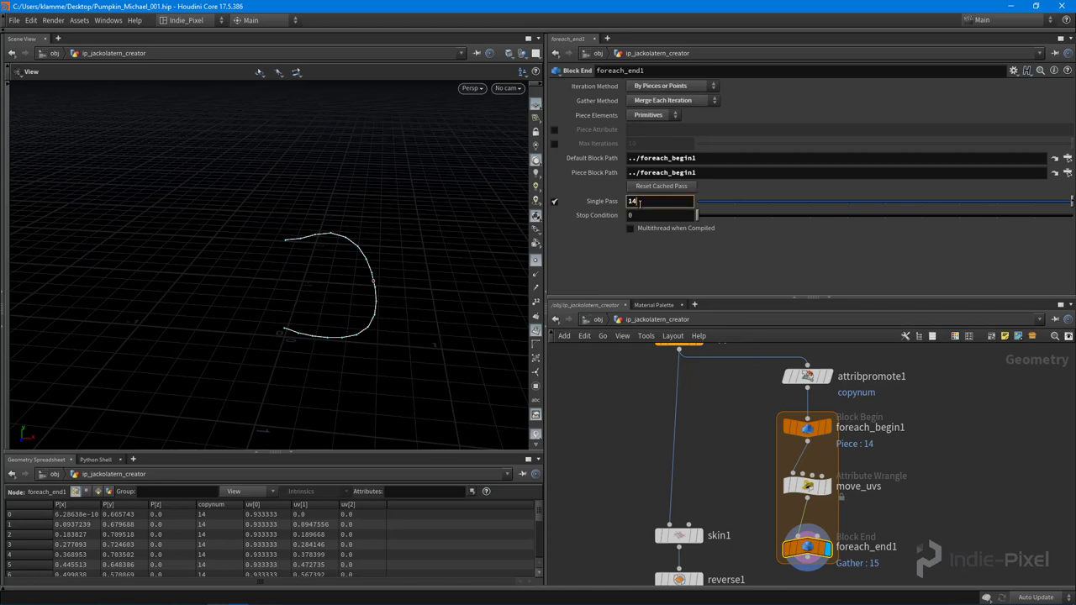
# - Try a Single Pass of 15 on foreach_end1, return it to 14, and inspect the last curve's position in the UV view
pyautogui.press('BackSpace')
pyautogui.write('5')
pyautogui.press('Return')
pyautogui.click(639, 202)
pyautogui.press('BackSpace')
pyautogui.write('4')
pyautogui.press('Return')
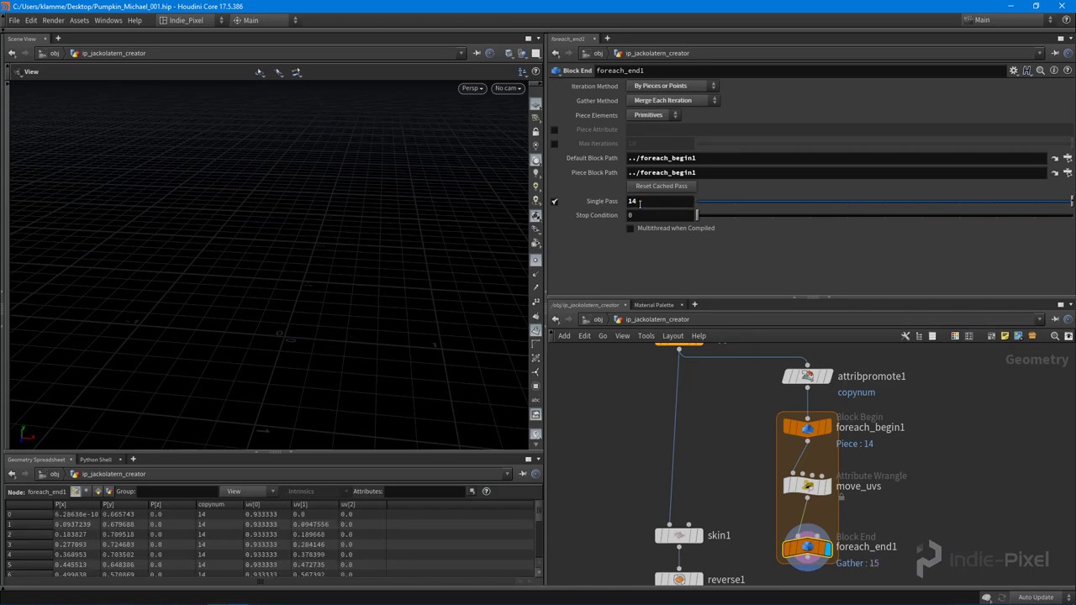
pyautogui.moveTo(320, 289); pyautogui.dragTo(321, 291)
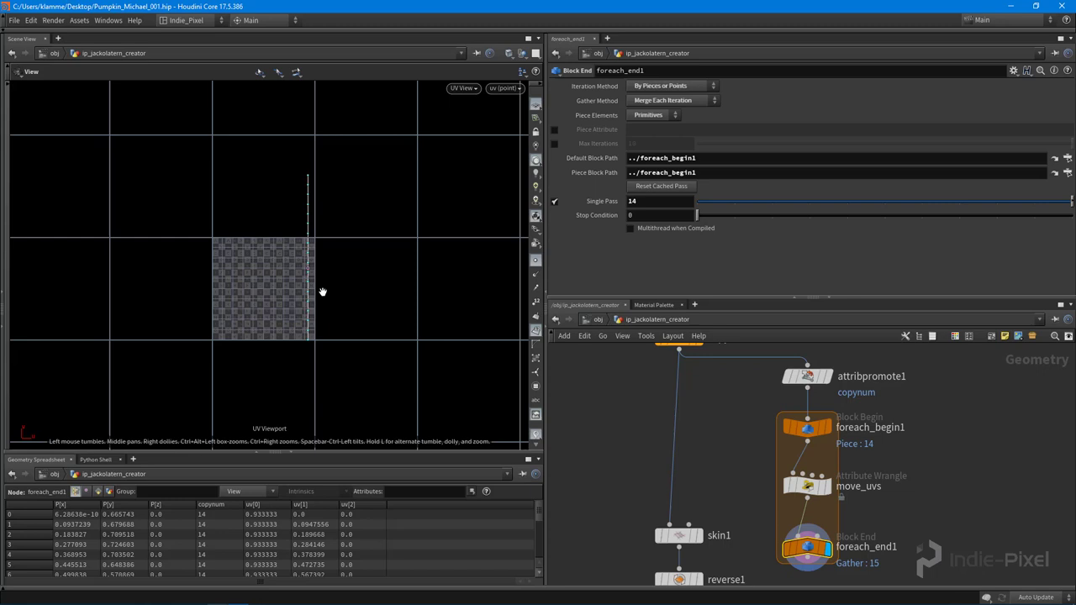
pyautogui.scroll(3, 322, 292)
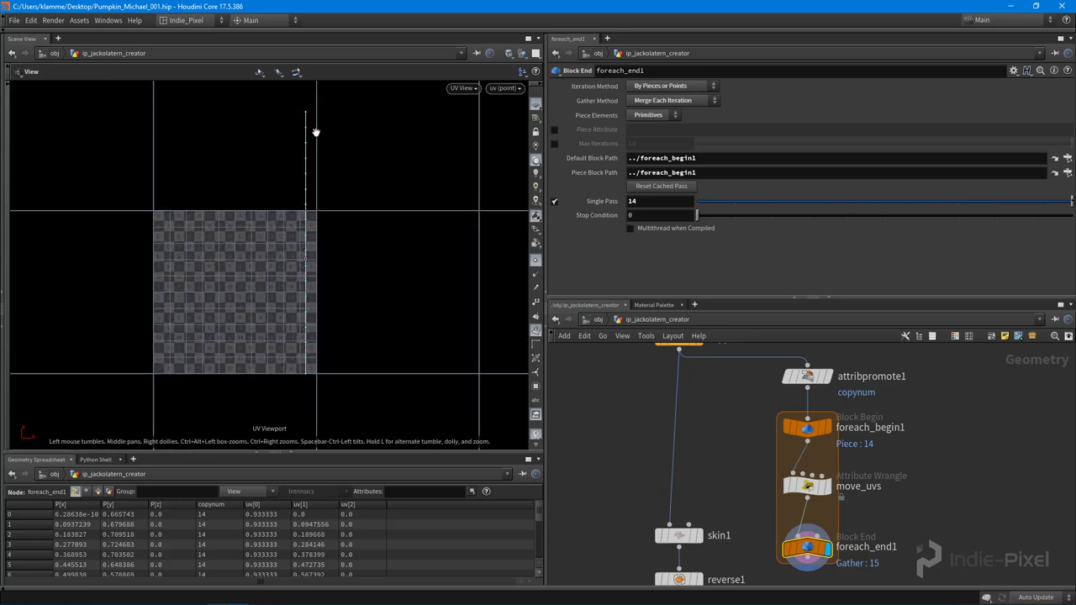
pyautogui.scroll(3, 317, 378)
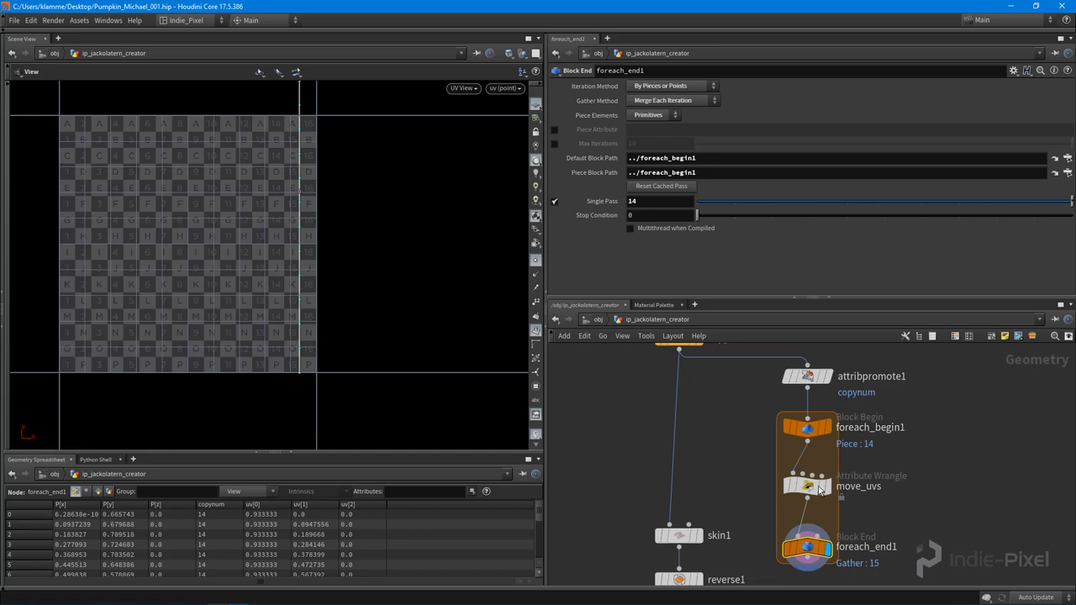
pyautogui.click(807, 485)
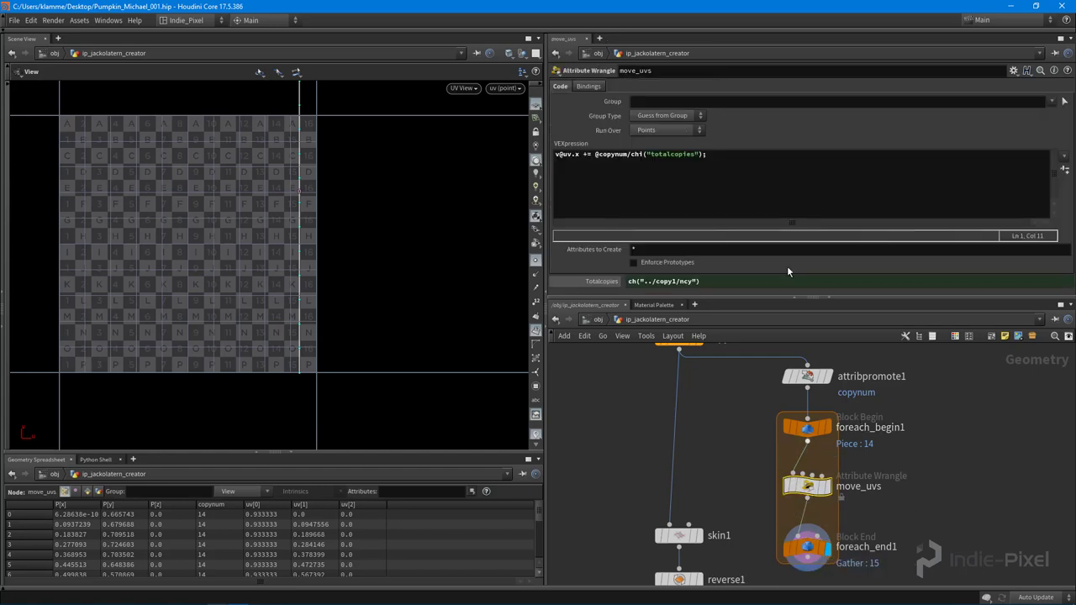
pyautogui.click(734, 153)
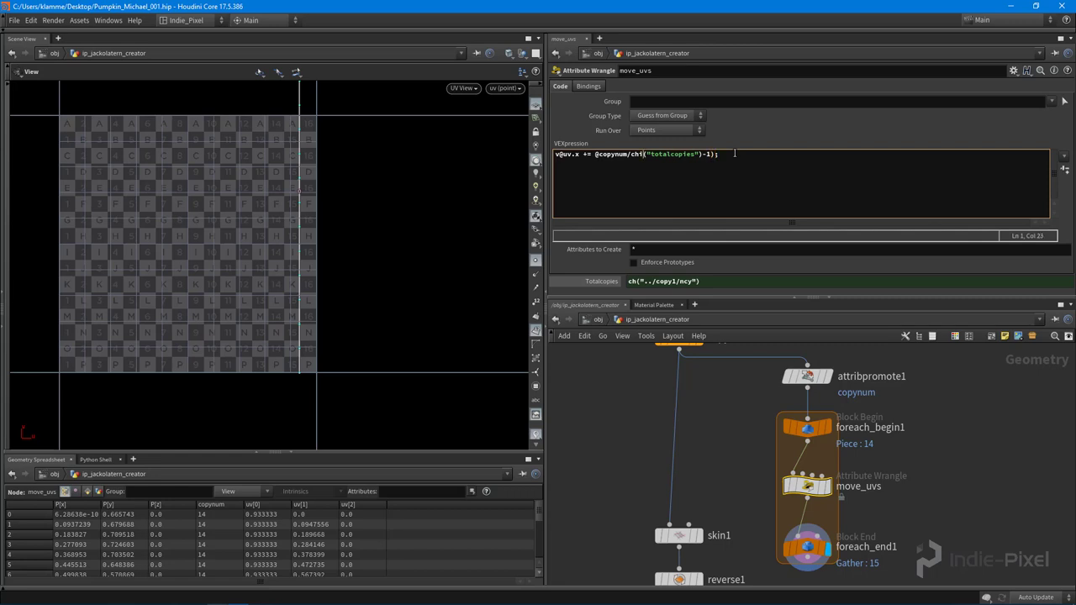
pyautogui.write('(')
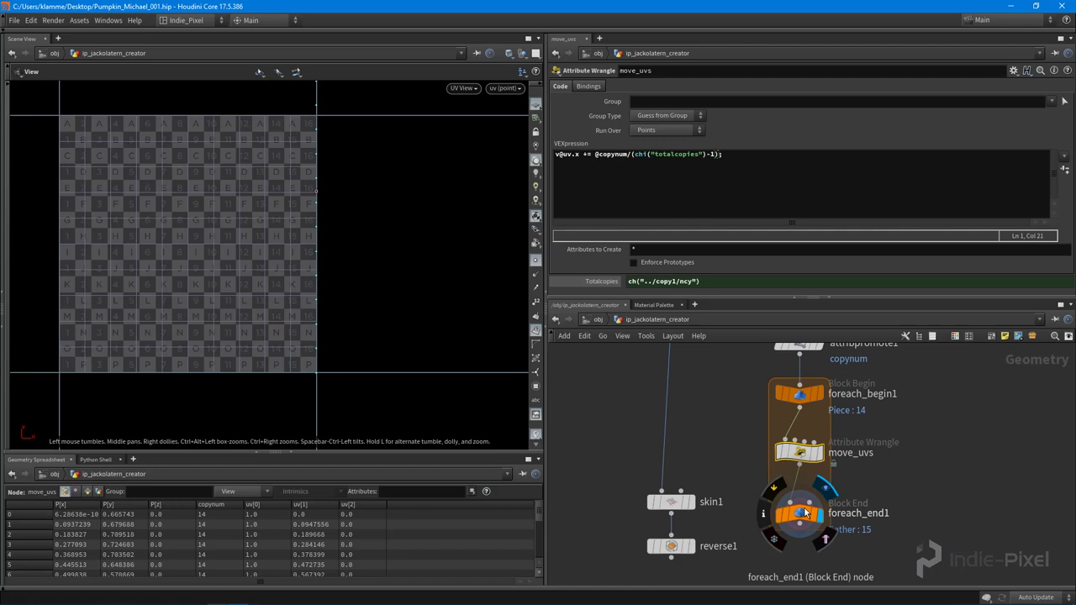
# - Turn off Single Pass on foreach_end1 and check the UV layout of all the curves
pyautogui.click(799, 512)
pyautogui.click(553, 202)
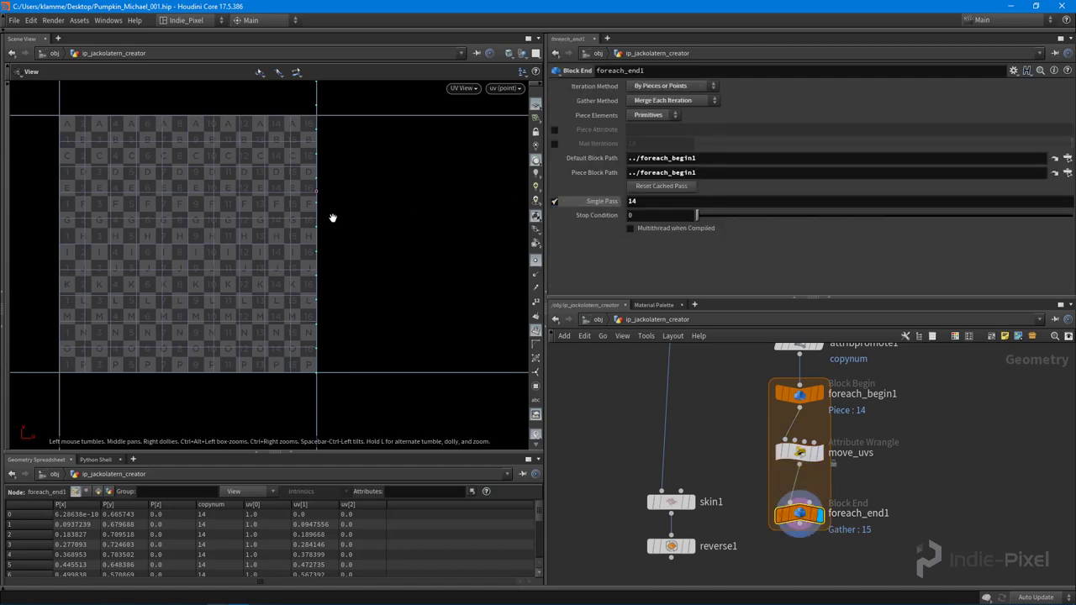
pyautogui.click(554, 202)
pyautogui.scroll(-5, 216, 168)
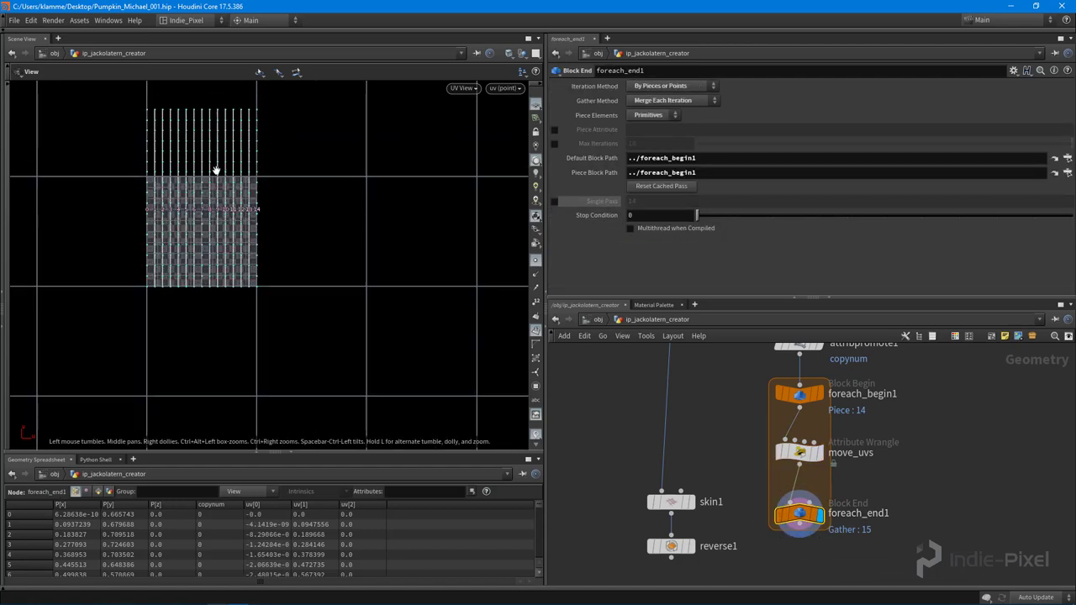
pyautogui.scroll(2, 206, 248)
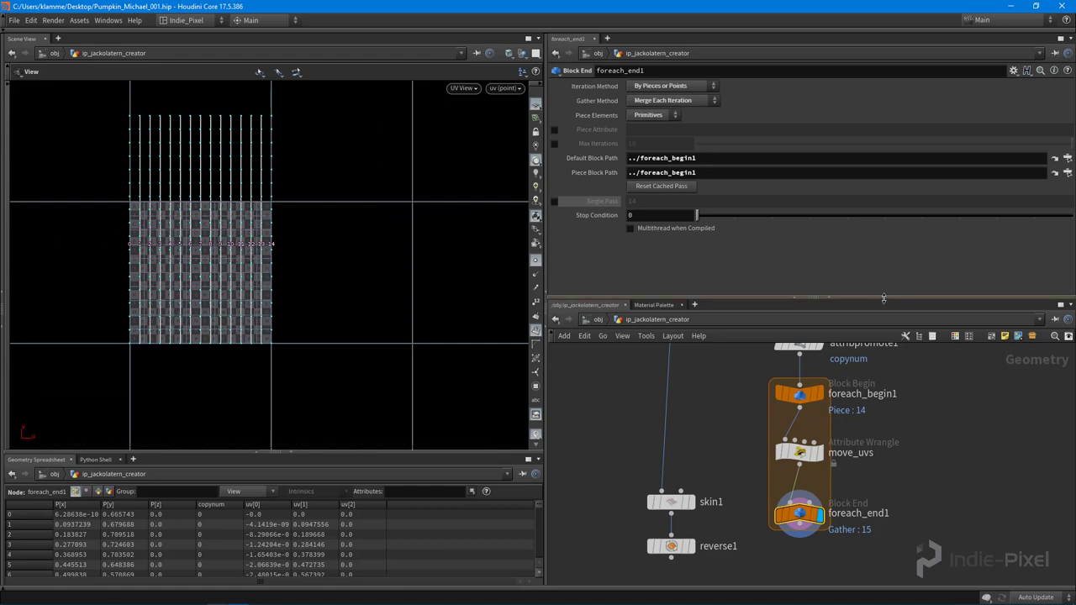
# - Enlarge the network area, move skin1 and reverse1 lower, wire foreach_end1 into skin1, and display skin1 in the UV view
pyautogui.moveTo(883, 298); pyautogui.dragTo(883, 192)
pyautogui.moveTo(629, 371); pyautogui.dragTo(766, 496)
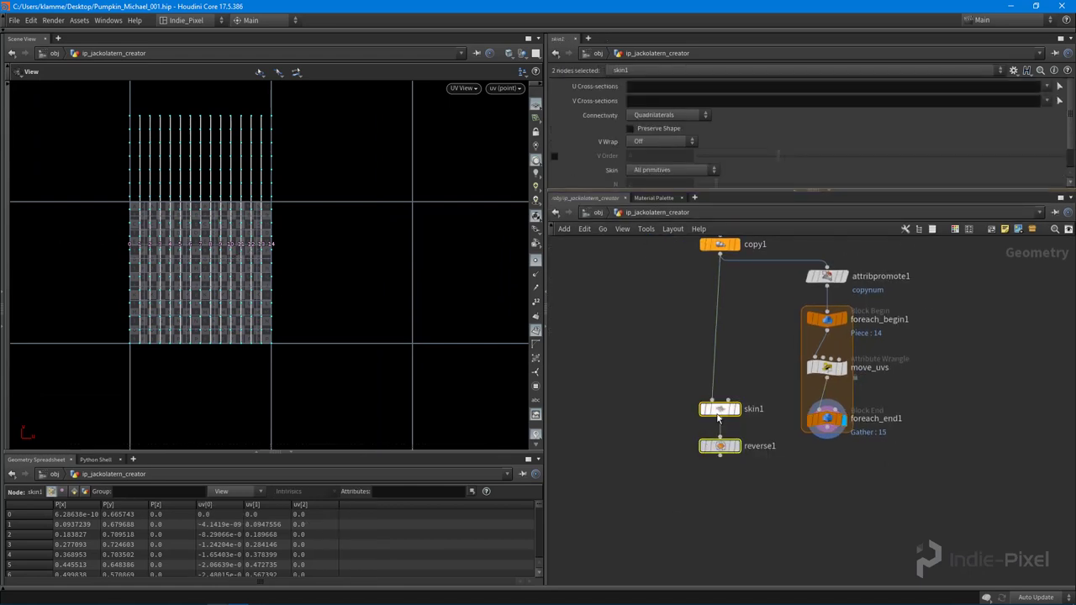
pyautogui.moveTo(718, 417); pyautogui.dragTo(718, 504)
pyautogui.click(762, 448)
pyautogui.moveTo(820, 437); pyautogui.dragTo(723, 487)
pyautogui.click(716, 487)
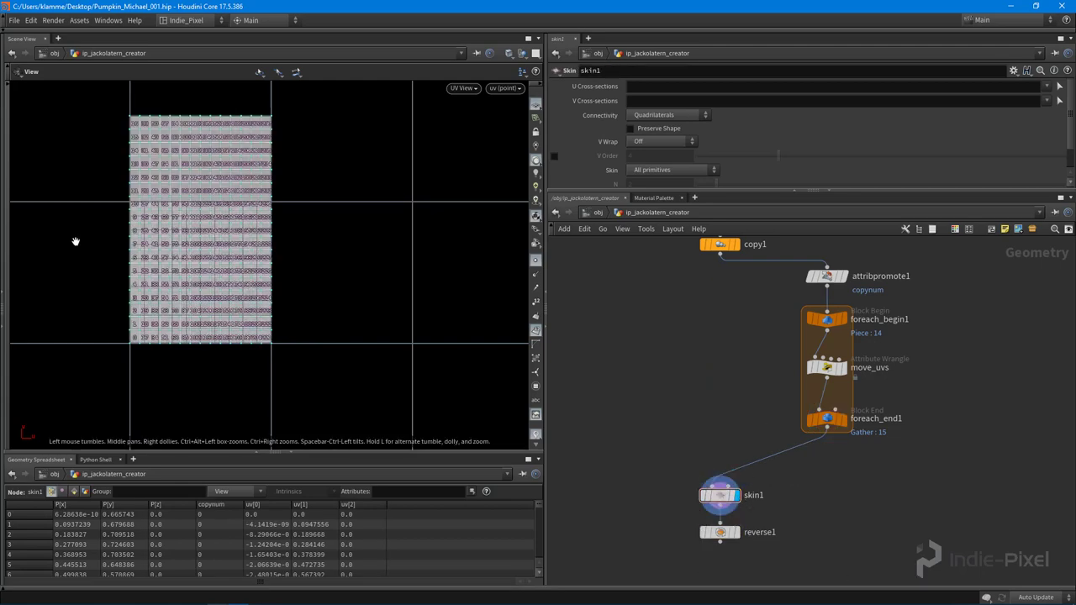
pyautogui.moveTo(163, 275); pyautogui.dragTo(276, 257, button='right')
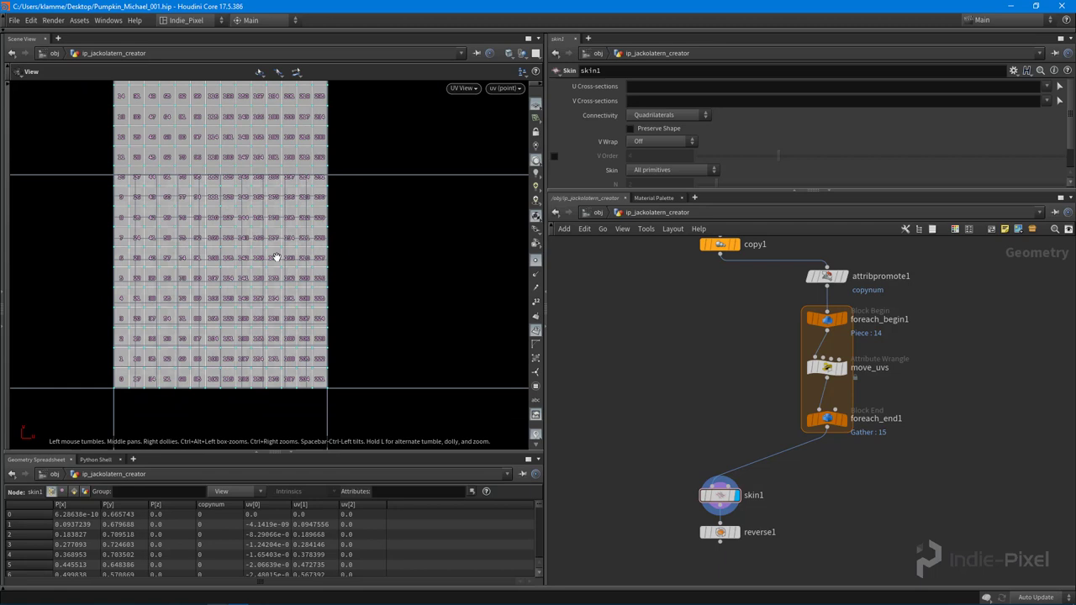
pyautogui.scroll(-3, 284, 263)
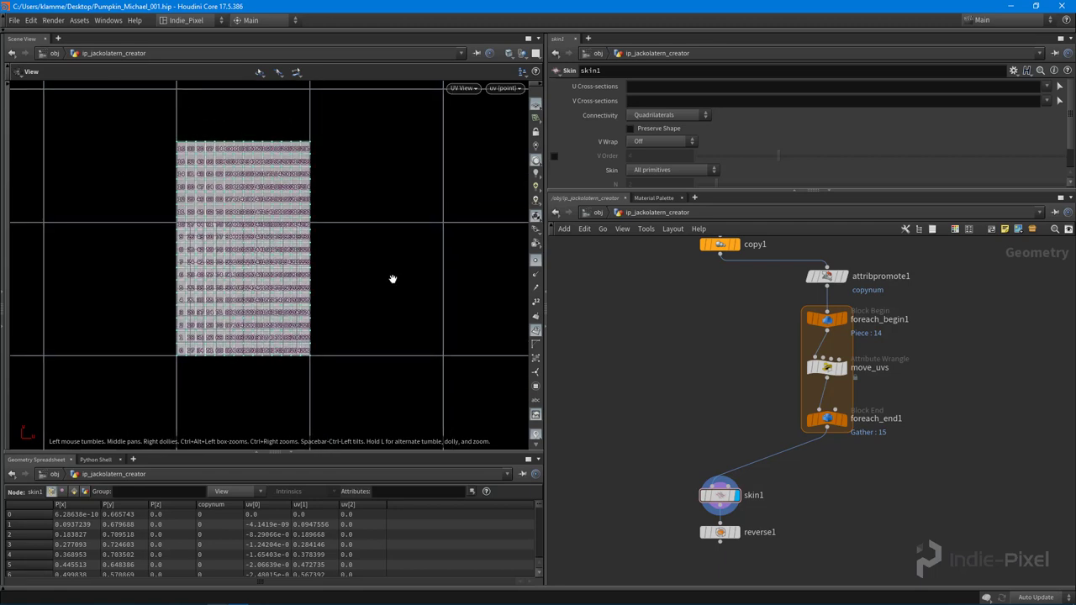
# - Try a Total Number of 14 on copy1 to test the UV spacing, and undo the change
pyautogui.moveTo(842, 276); pyautogui.dragTo(841, 291, button='middle')
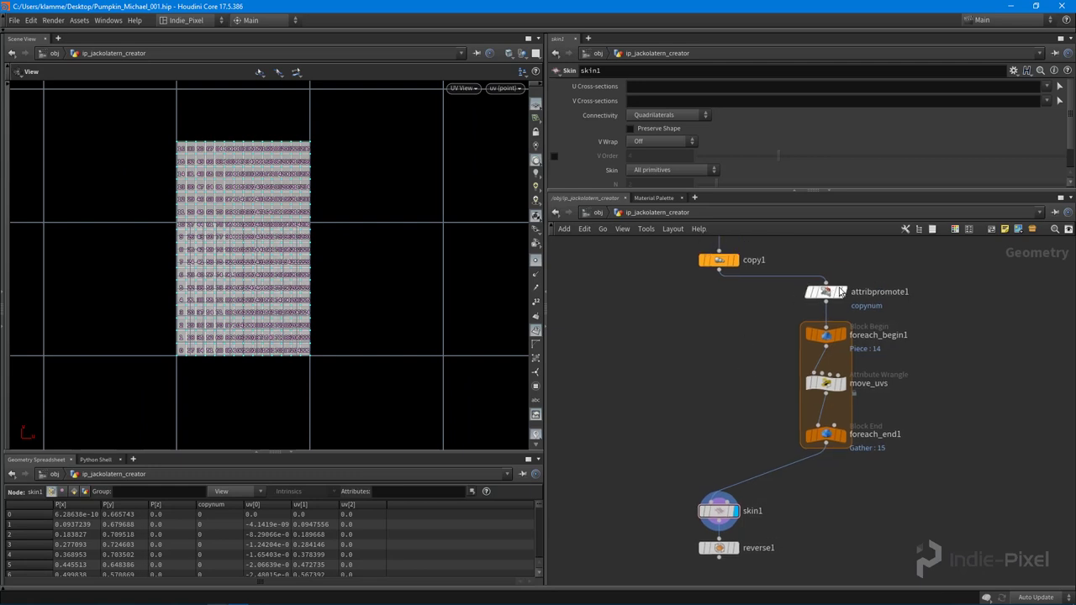
pyautogui.click(726, 262)
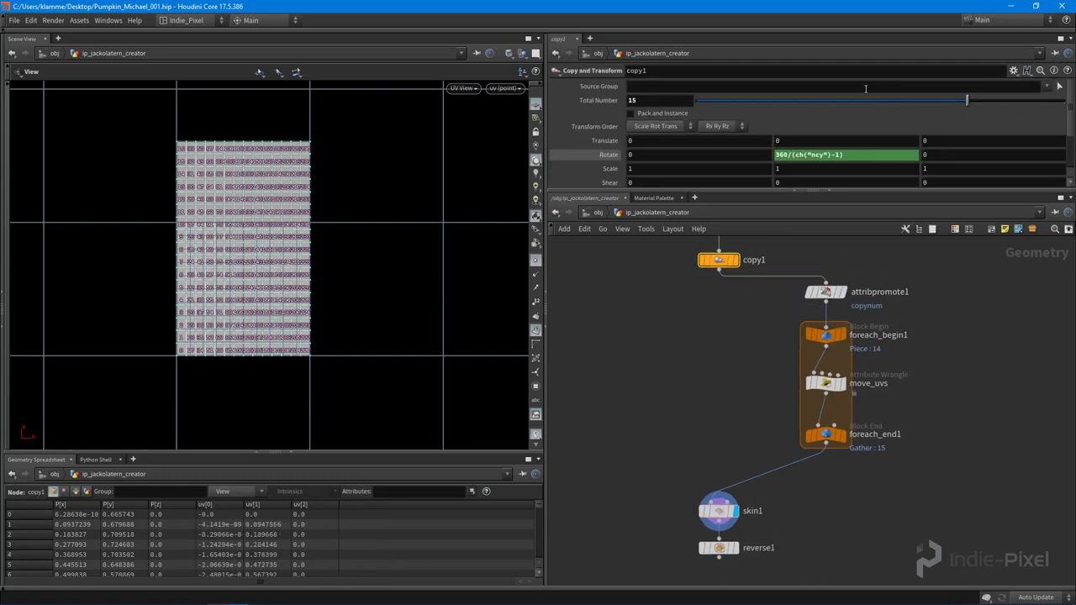
pyautogui.moveTo(965, 100); pyautogui.dragTo(943, 114)
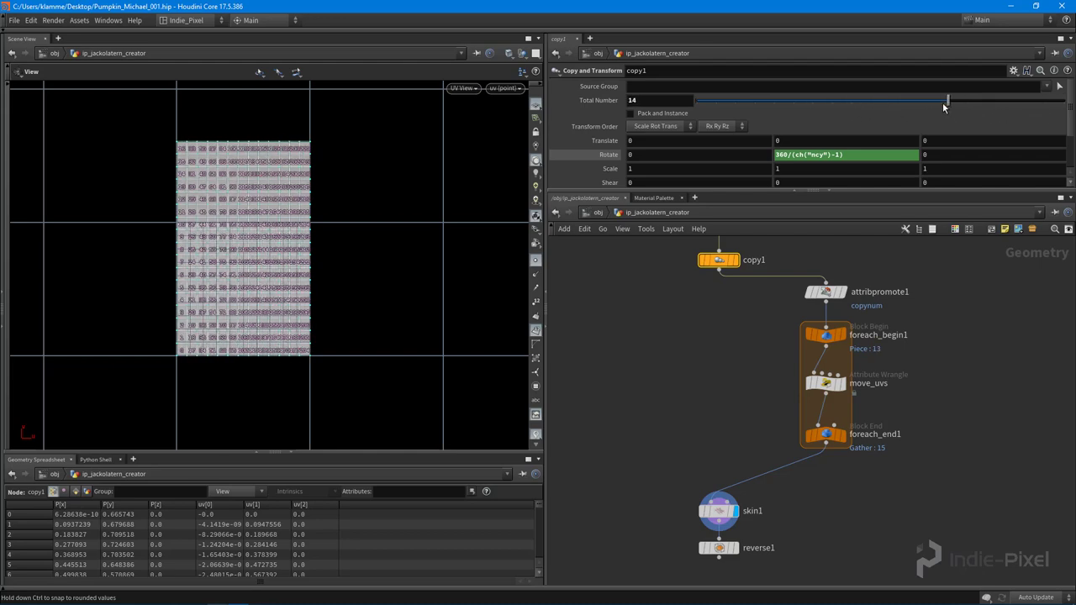
pyautogui.hotkey('ctrl', 'z')
# - Switch the viewport to perspective and line up attribpromote1 and the for-each block between copy1 and skin1
pyautogui.hotkey('space', '1')
pyautogui.scroll(5, 304, 265)
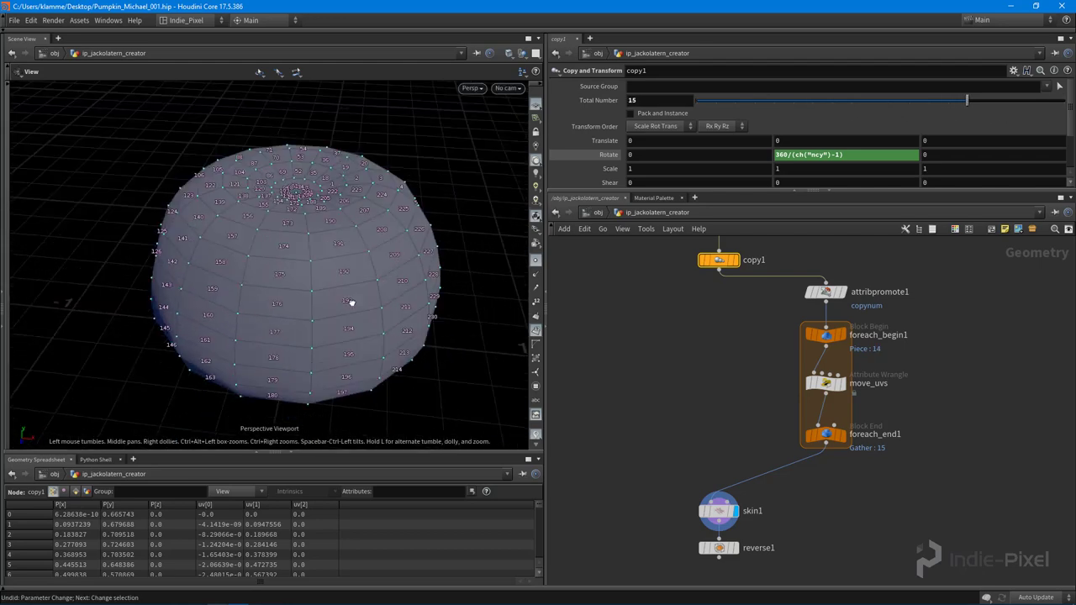
pyautogui.moveTo(983, 277); pyautogui.dragTo(720, 462)
pyautogui.click(721, 463)
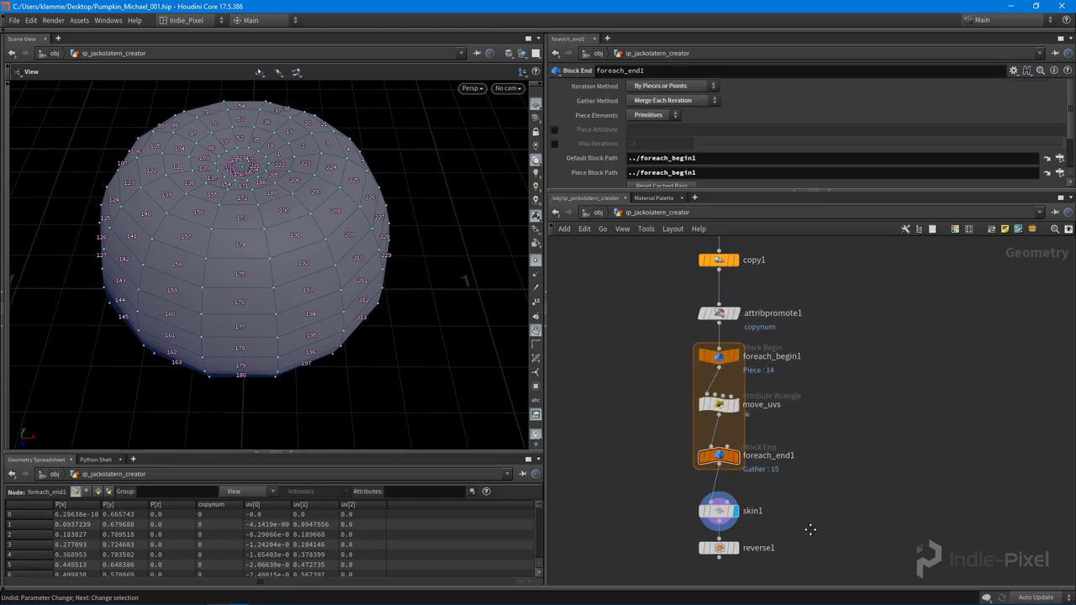
# - Display the output of the reverse1 node
pyautogui.moveTo(809, 527); pyautogui.dragTo(788, 444, button='middle')
pyautogui.click(713, 507)
pyautogui.moveTo(713, 507); pyautogui.dragTo(716, 380, button='middle')
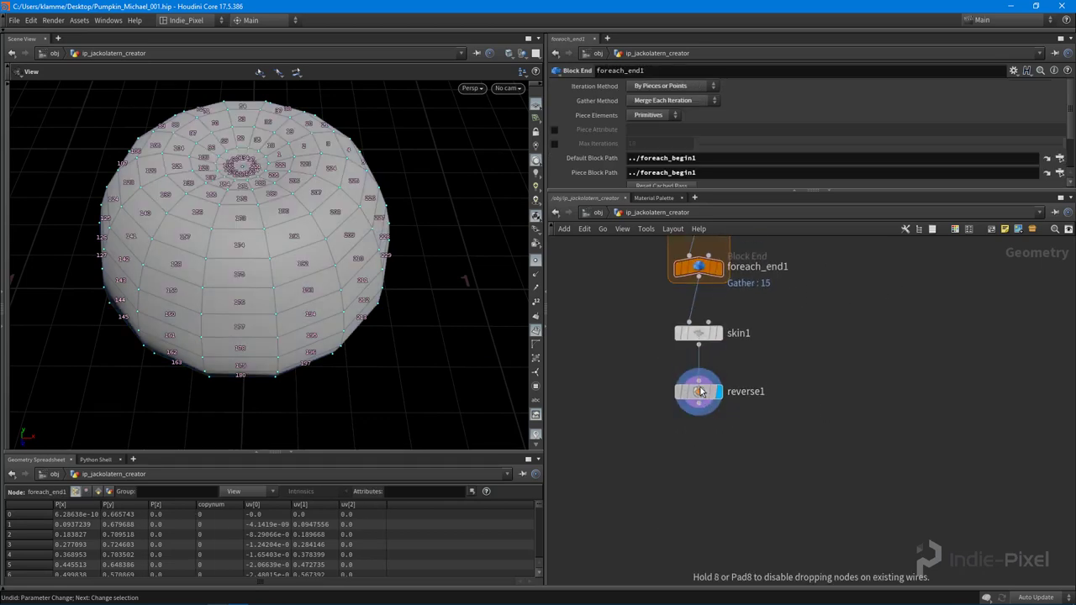
# - Add a GameDev UV Visualize node, wire reverse1 into it, and display its result
pyautogui.press('Tab')
pyautogui.write('uv')
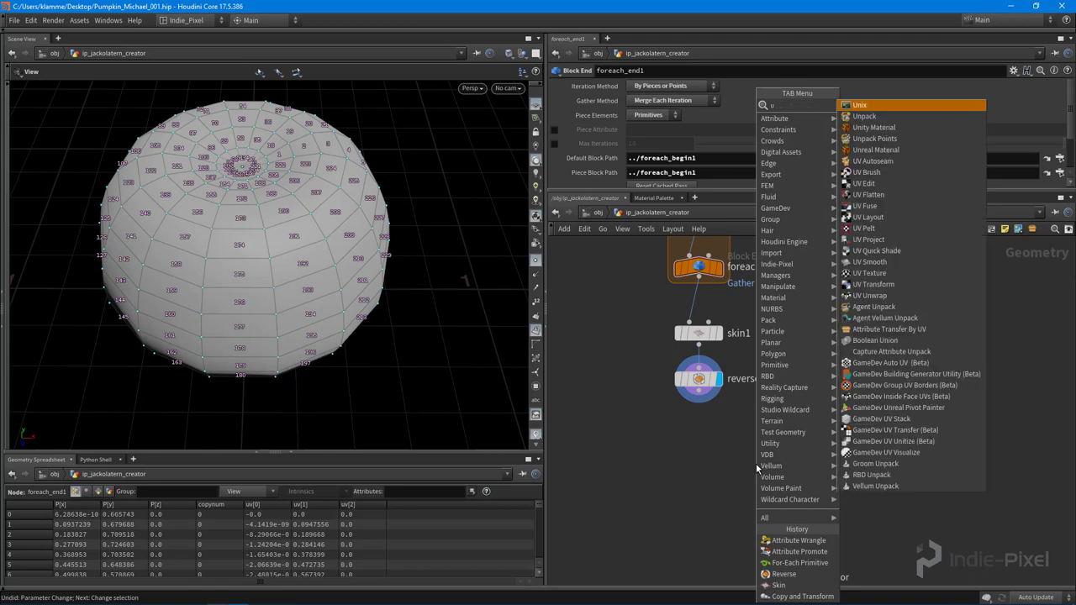
pyautogui.click(893, 328)
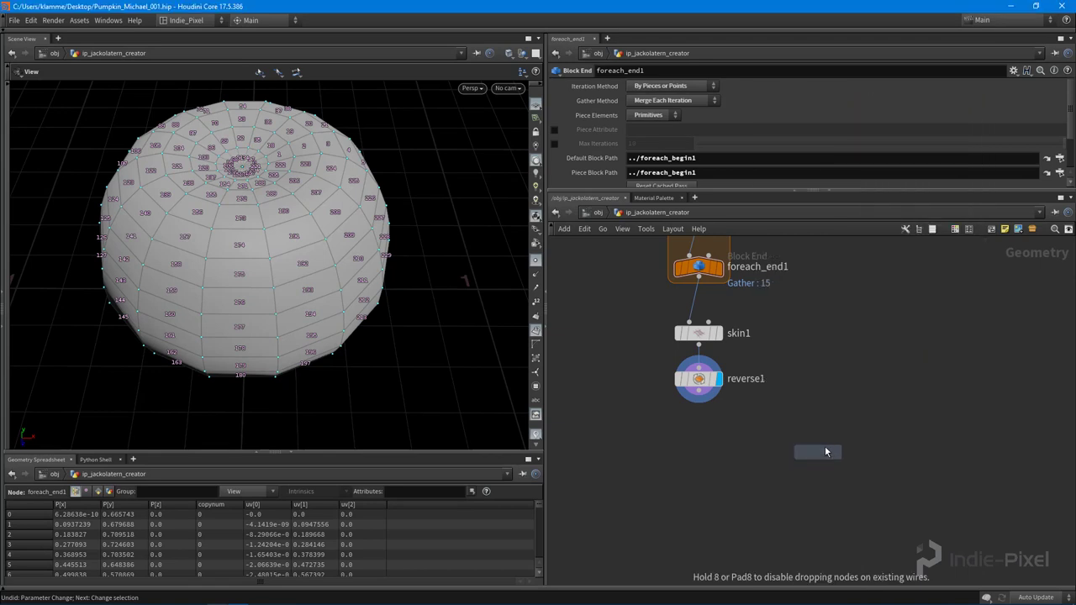
pyautogui.click(817, 434)
pyautogui.moveTo(698, 392); pyautogui.dragTo(820, 404)
pyautogui.click(840, 416)
# - Set the Grid Tiling of sop_visualize_uvs1 to 1 and inspect the grid texture on the pumpkin
pyautogui.moveTo(361, 277); pyautogui.dragTo(454, 252)
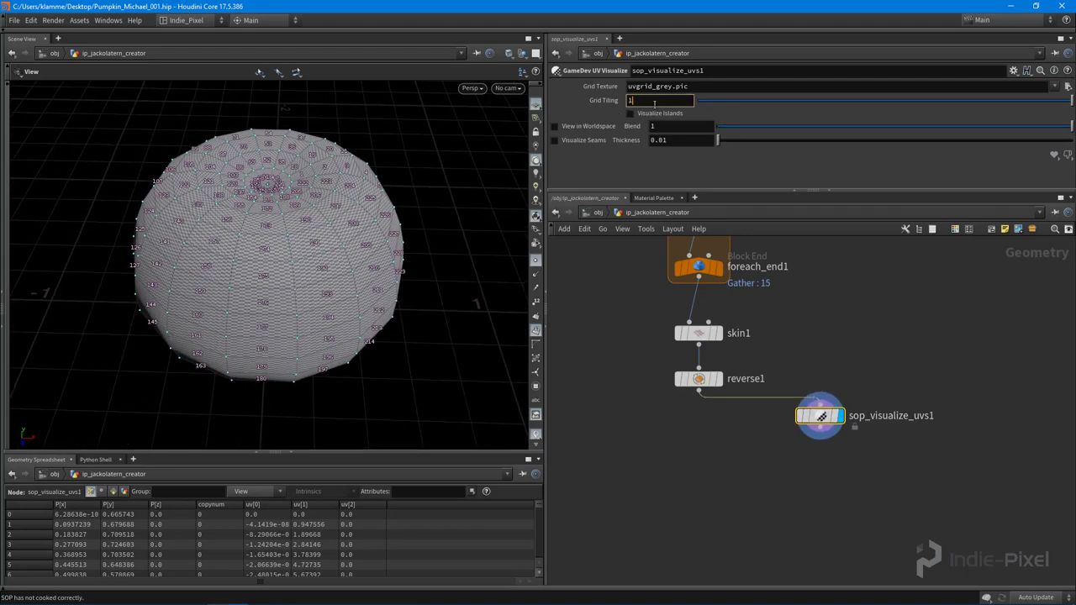
pyautogui.press('Return')
pyautogui.moveTo(307, 252); pyautogui.dragTo(313, 344)
# - Insert a UV Transform node between reverse1 and sop_visualize_uvs1, moving the visualizer lower to make room
pyautogui.moveTo(819, 425)
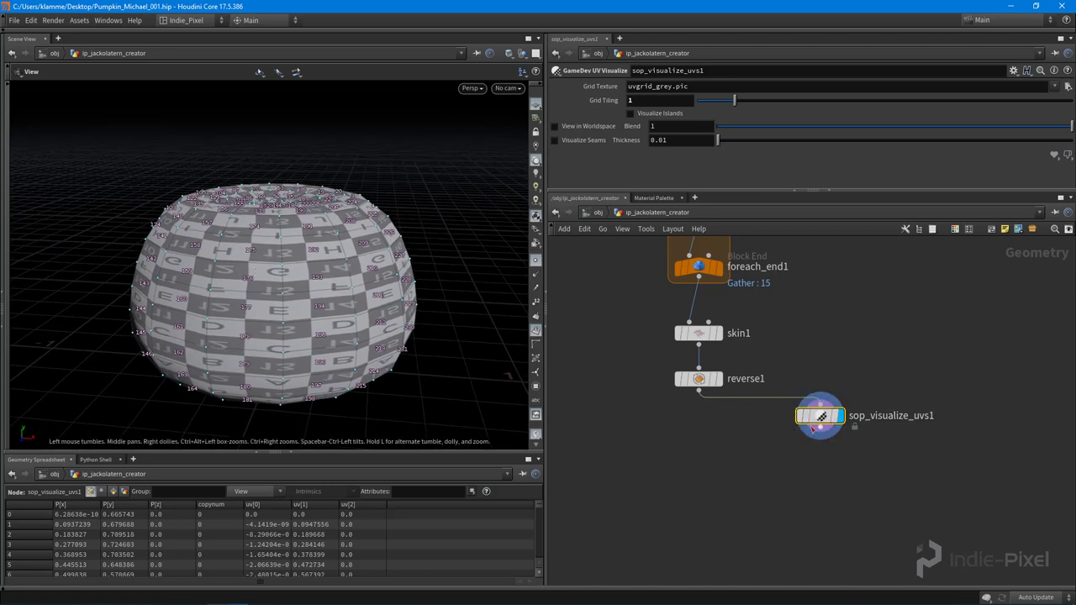
pyautogui.moveTo(821, 417); pyautogui.dragTo(818, 492)
pyautogui.press('Tab')
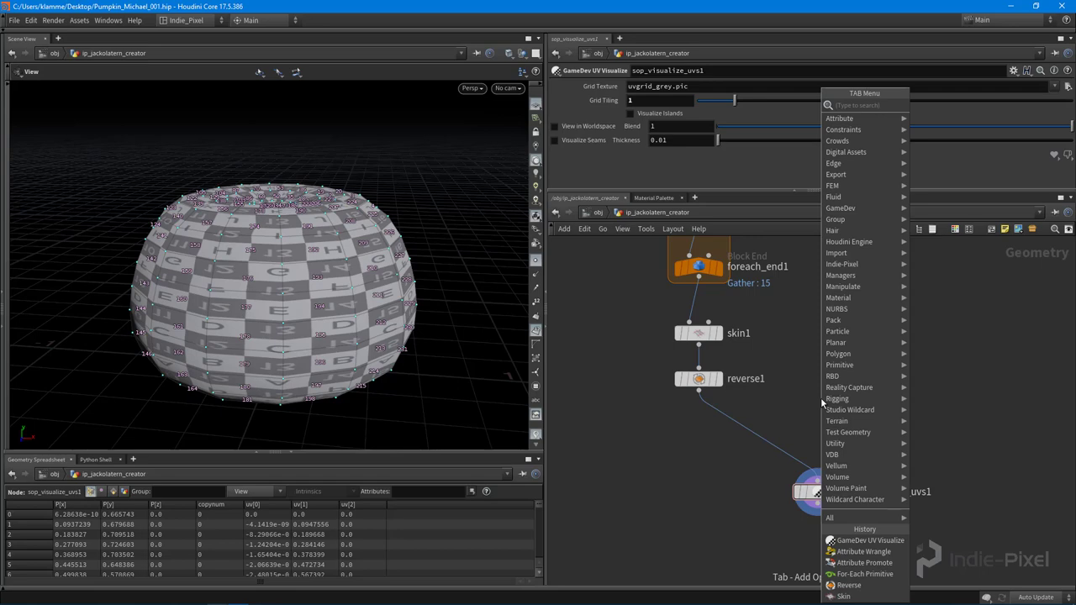
pyautogui.write('uv')
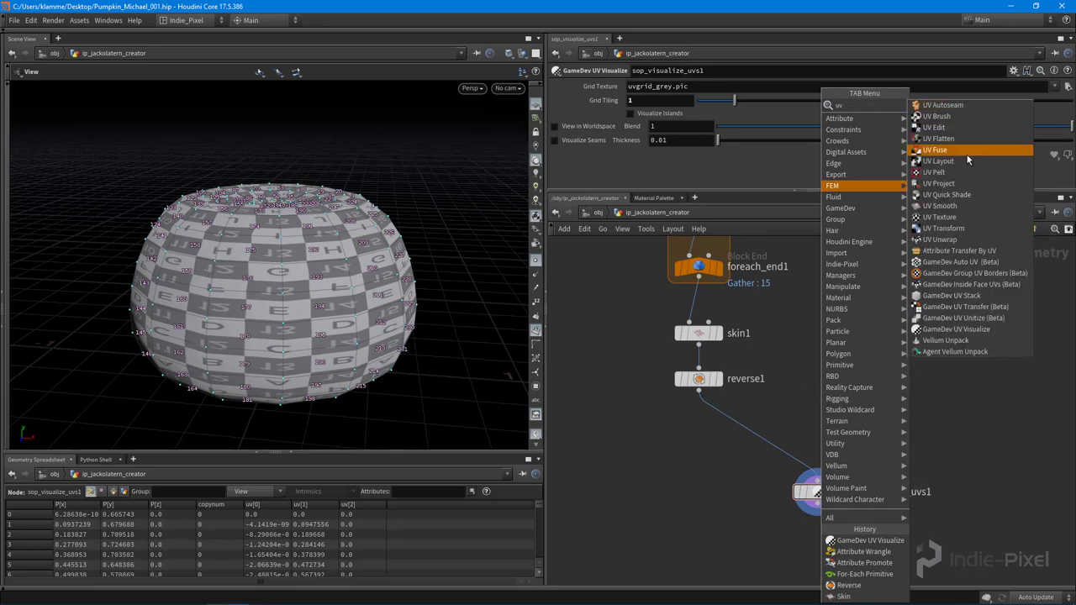
pyautogui.click(964, 228)
pyautogui.click(795, 420)
pyautogui.moveTo(794, 420); pyautogui.dragTo(815, 428)
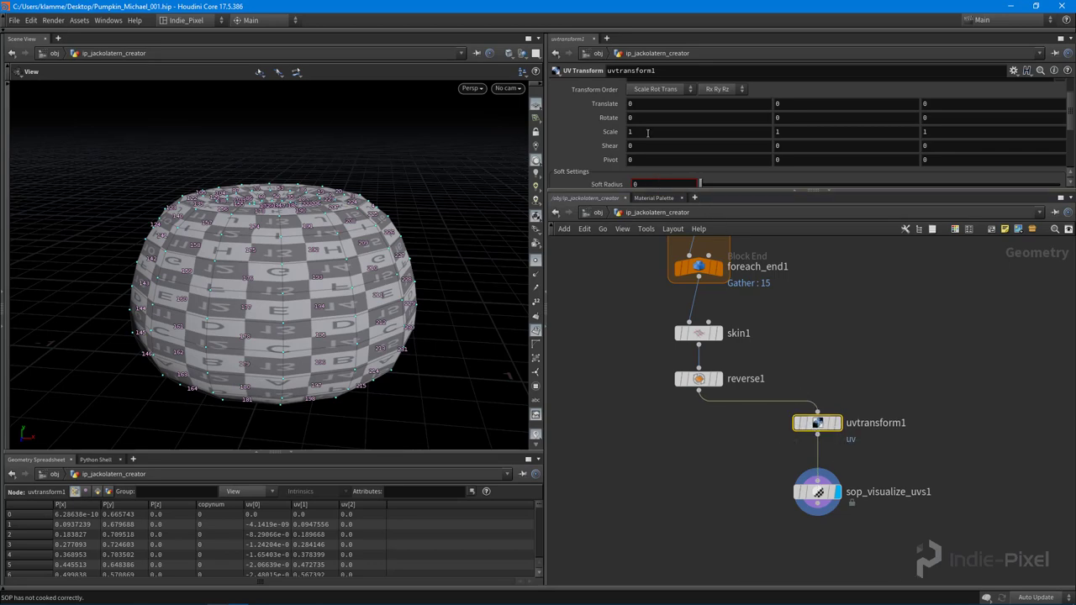
# - Set the X Scale of uvtransform1 to 3.55 to even out the grid squares
pyautogui.moveTo(650, 134); pyautogui.dragTo(827, 134, button='middle')
pyautogui.moveTo(286, 269)
pyautogui.mouseDown()
pyautogui.moveTo(337, 254)
pyautogui.moveTo(294, 257)
pyautogui.mouseUp()
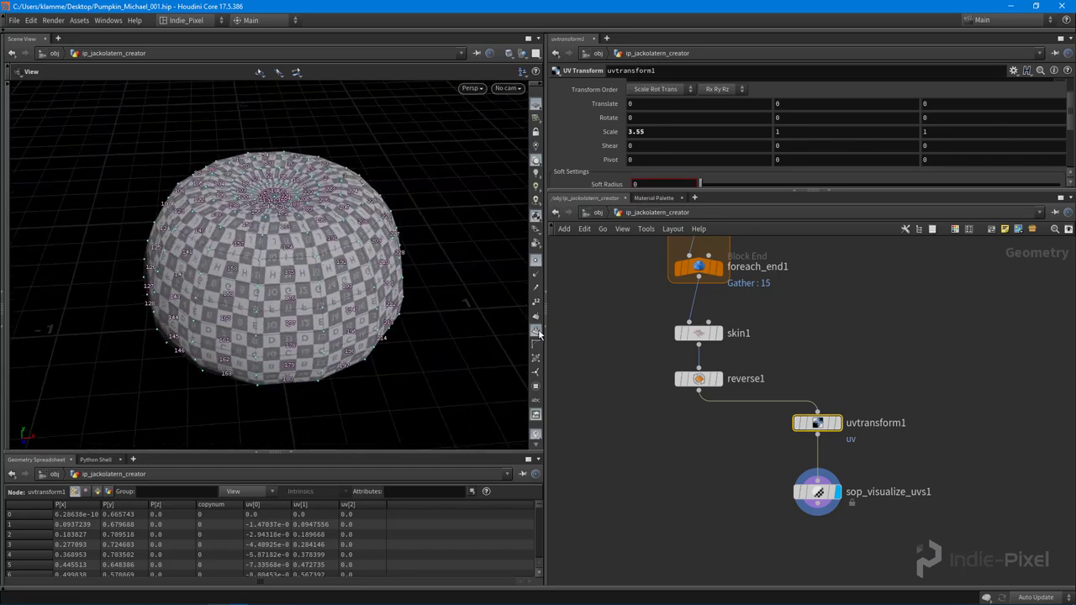
# - Hide the point markers and primitive numbers, inspect the pumpkin's grid texture, and switch the viewport to the UV view
pyautogui.click(536, 329)
pyautogui.moveTo(353, 277); pyautogui.dragTo(37, 323)
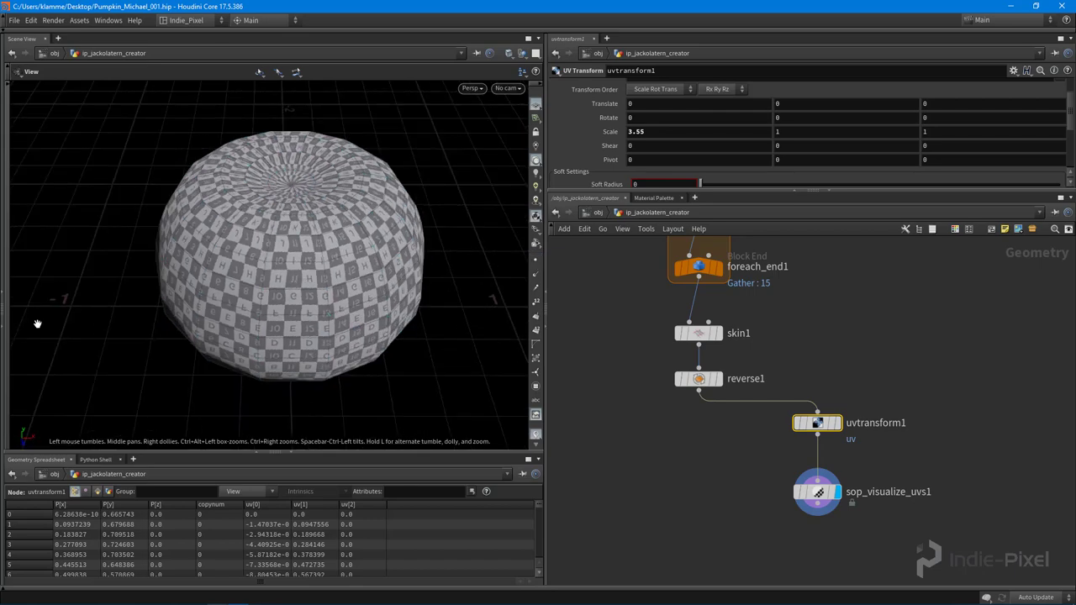
pyautogui.moveTo(332, 317); pyautogui.dragTo(321, 305)
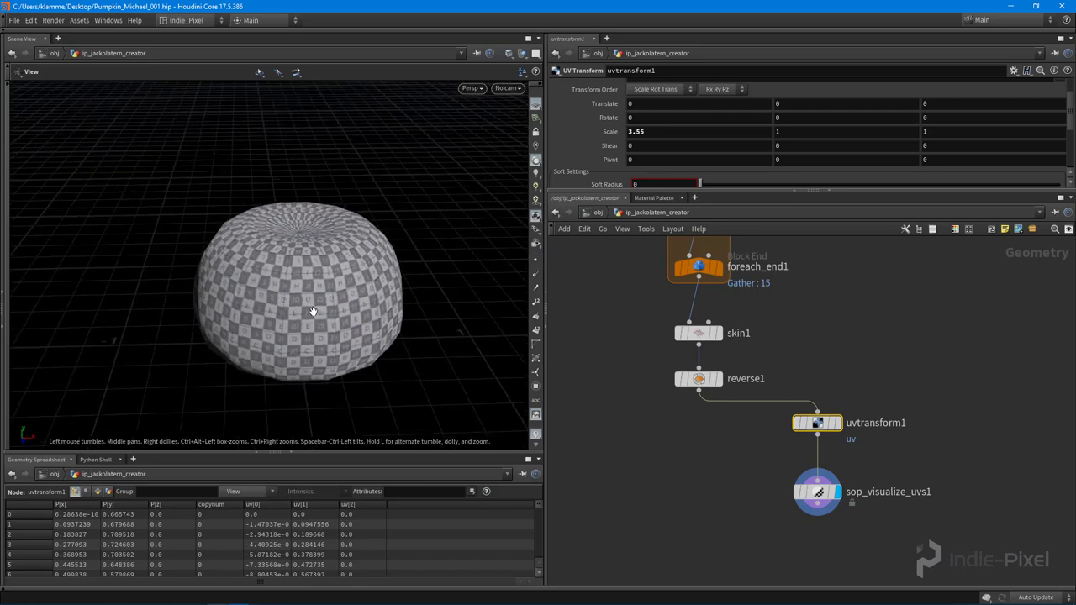
pyautogui.hotkey('space', '5')
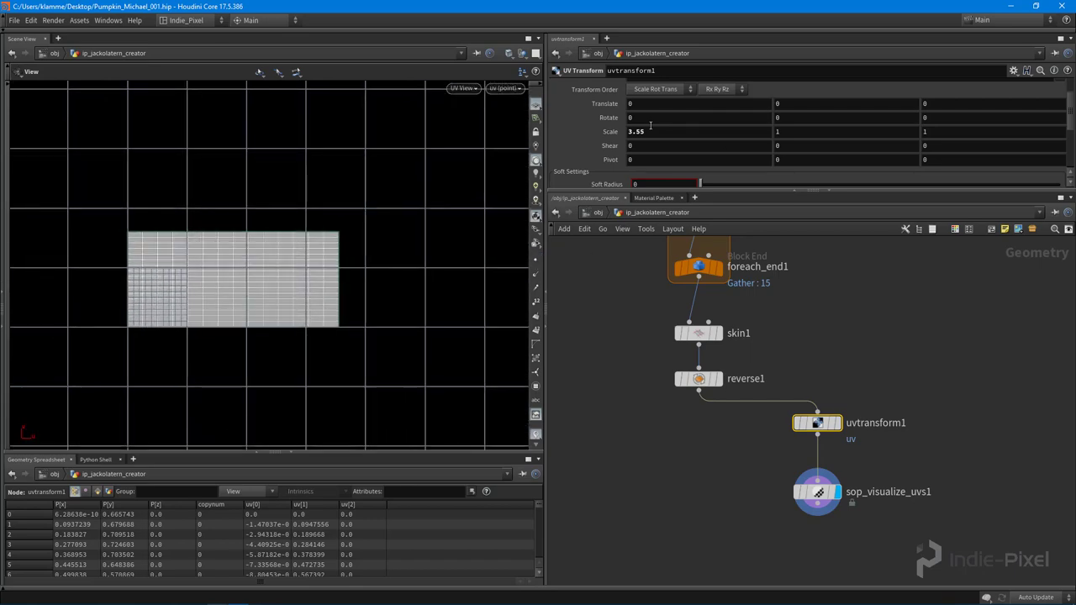
# - Try an X Scale of 4.25 on uvtransform1, undo it, and inspect the pumpkin's grid texture in the perspective view
pyautogui.moveTo(653, 131); pyautogui.dragTo(631, 146, button='middle')
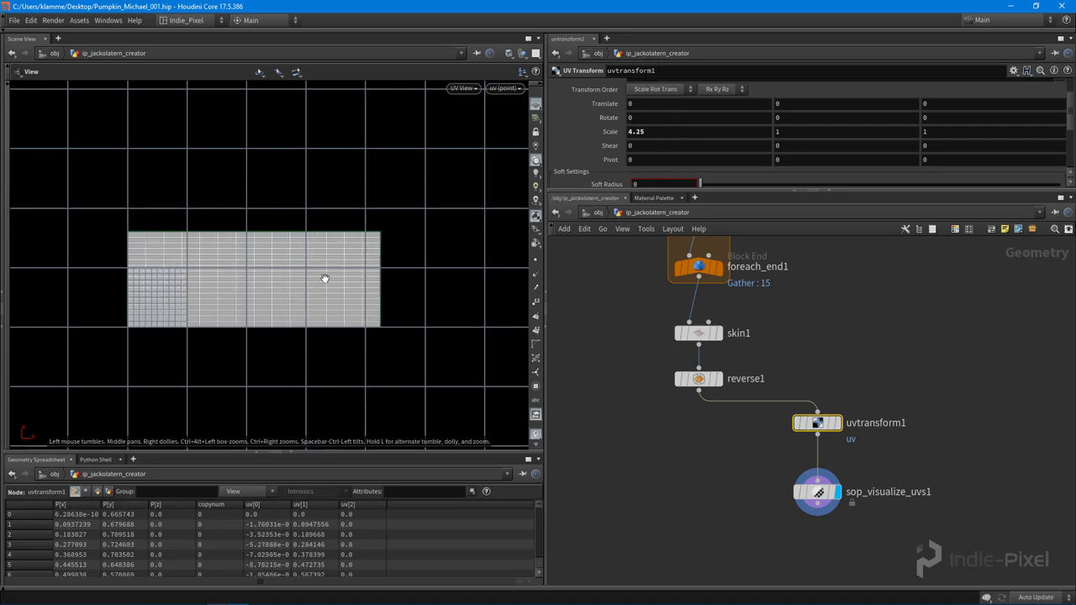
pyautogui.hotkey('space', '1')
pyautogui.moveTo(360, 293); pyautogui.dragTo(380, 316)
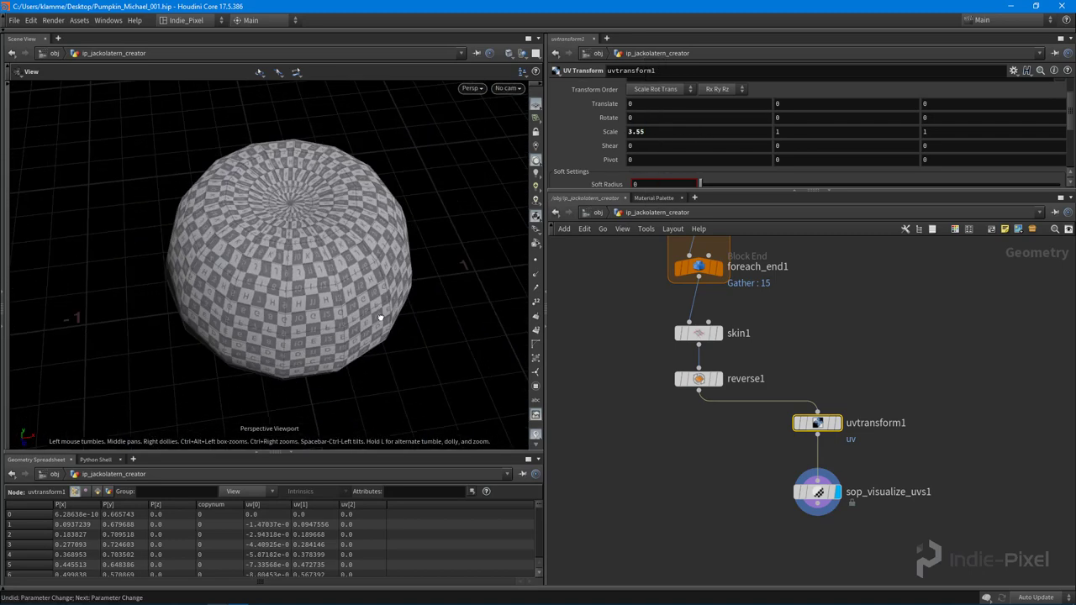
pyautogui.moveTo(344, 246); pyautogui.dragTo(246, 301)
pyautogui.scroll(3, 320, 180)
pyautogui.scroll(-3, 326, 218)
pyautogui.moveTo(228, 224); pyautogui.dragTo(285, 198)
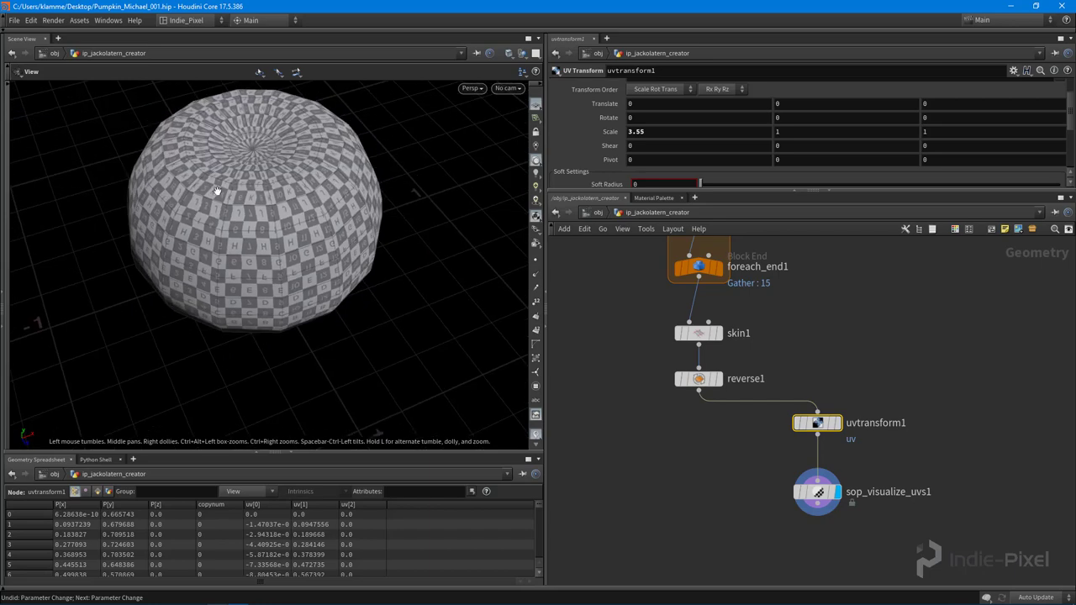
pyautogui.moveTo(217, 191); pyautogui.dragTo(395, 319)
pyautogui.scroll(-2, 740, 382)
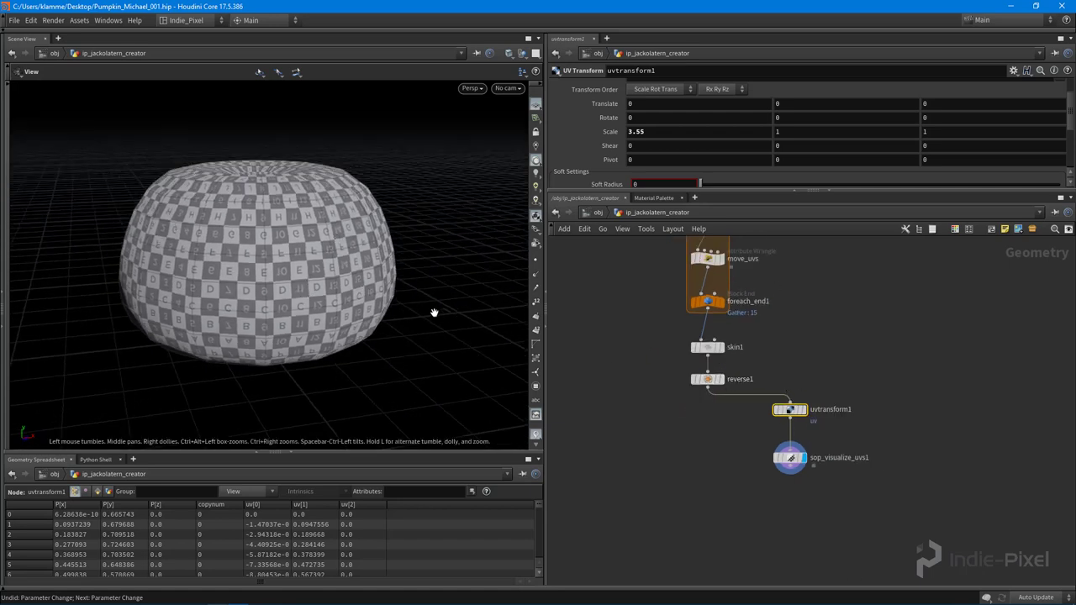
# - Align uvtransform1 directly below reverse1 in the network and place sop_visualize_uvs1 off to the side below it
pyautogui.click(788, 480)
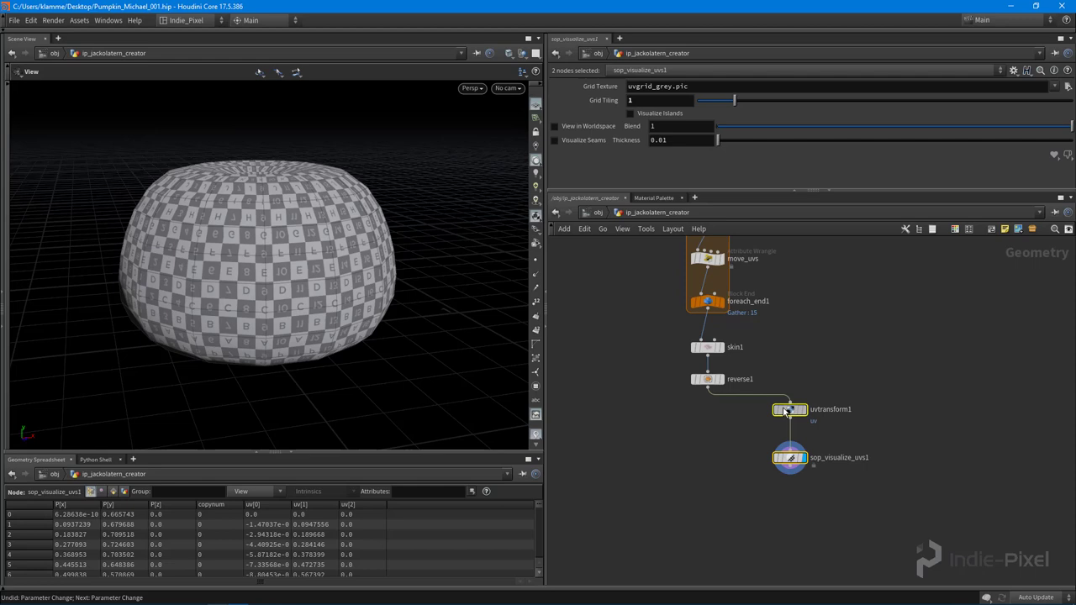
pyautogui.moveTo(765, 460); pyautogui.dragTo(808, 449)
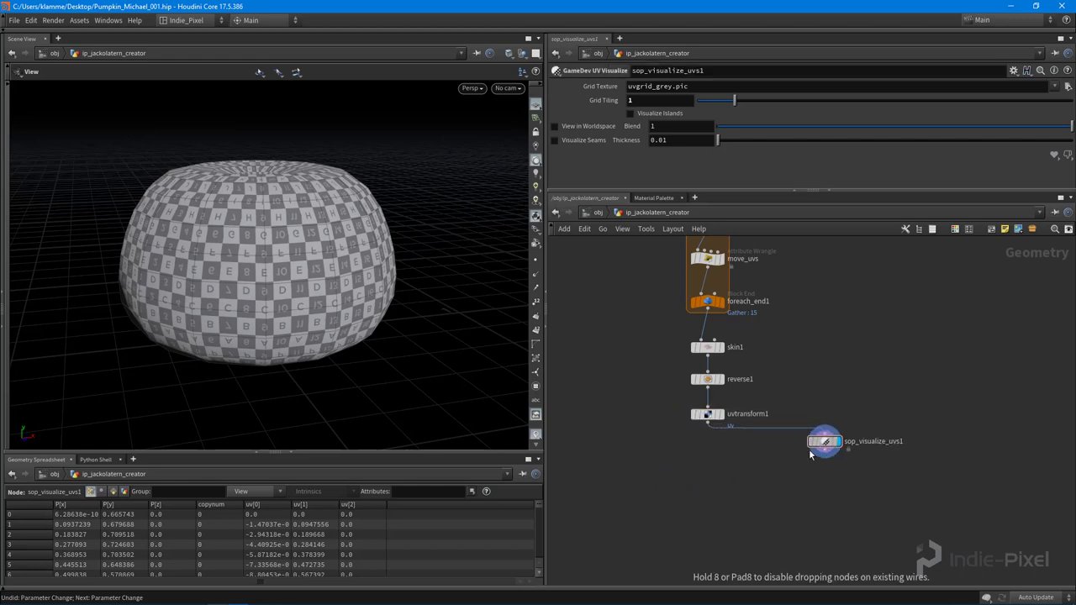
pyautogui.scroll(-3, 745, 538)
pyautogui.press('h')
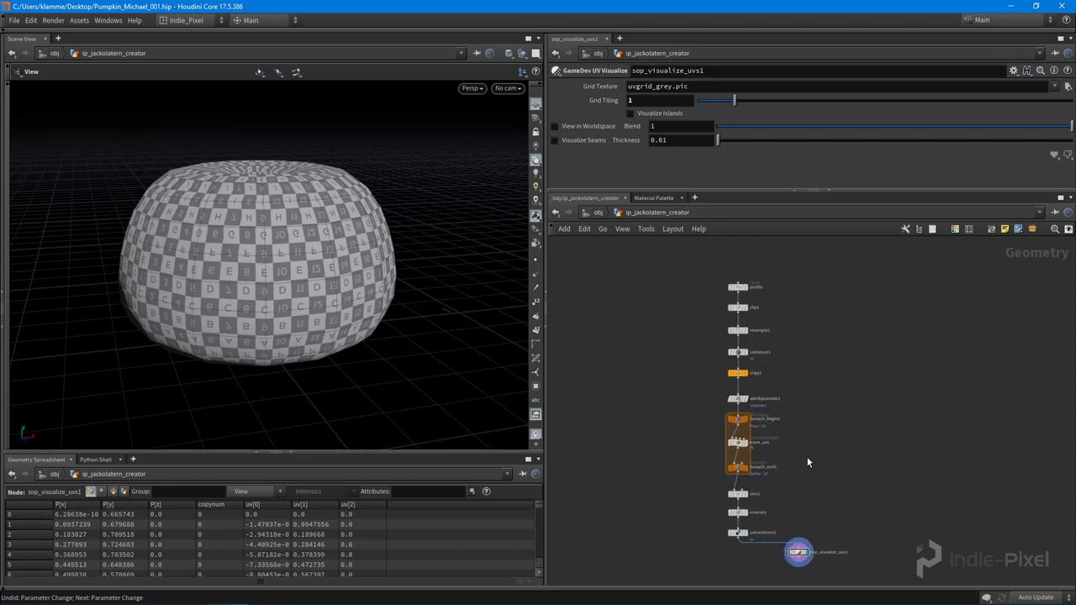